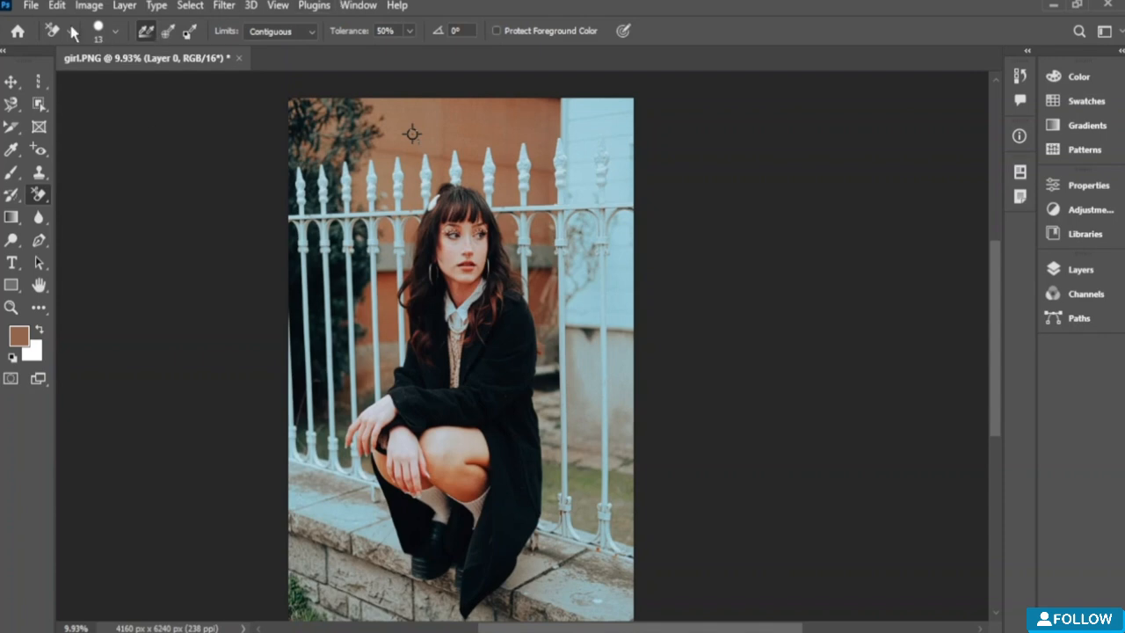
left_click(88, 6)
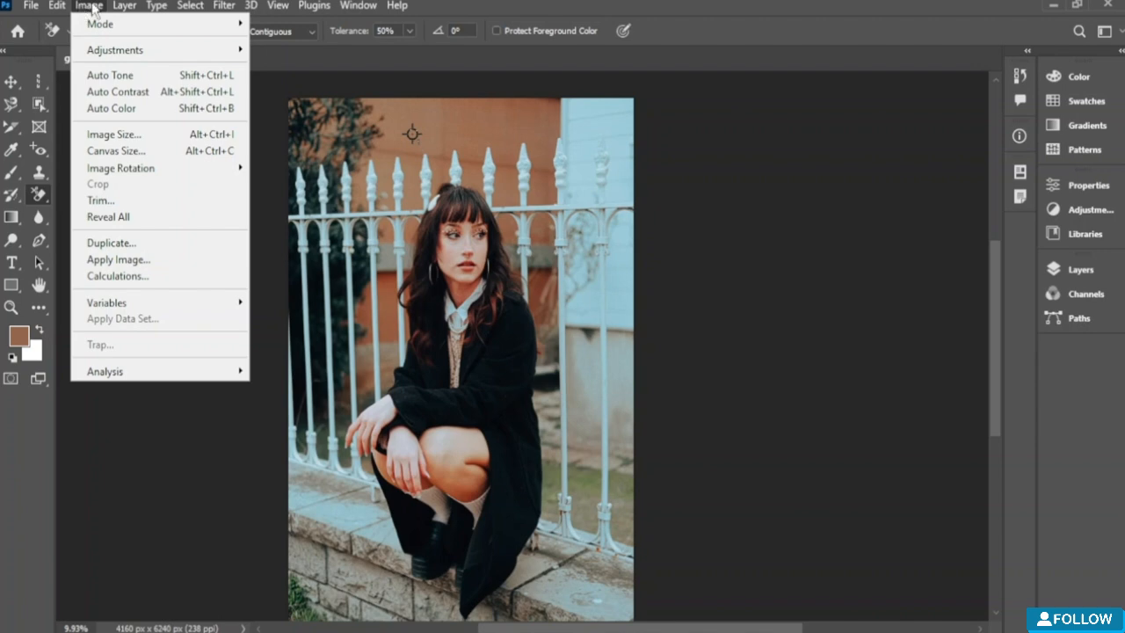
mouse_move(244, 24)
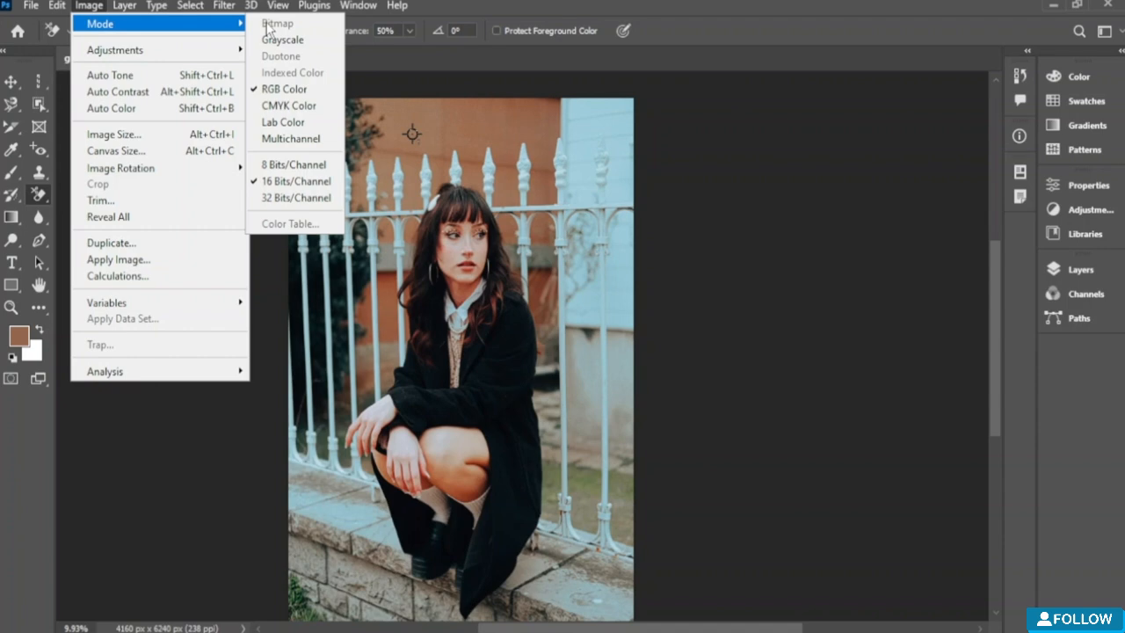
left_click(58, 6)
left_click(485, 150)
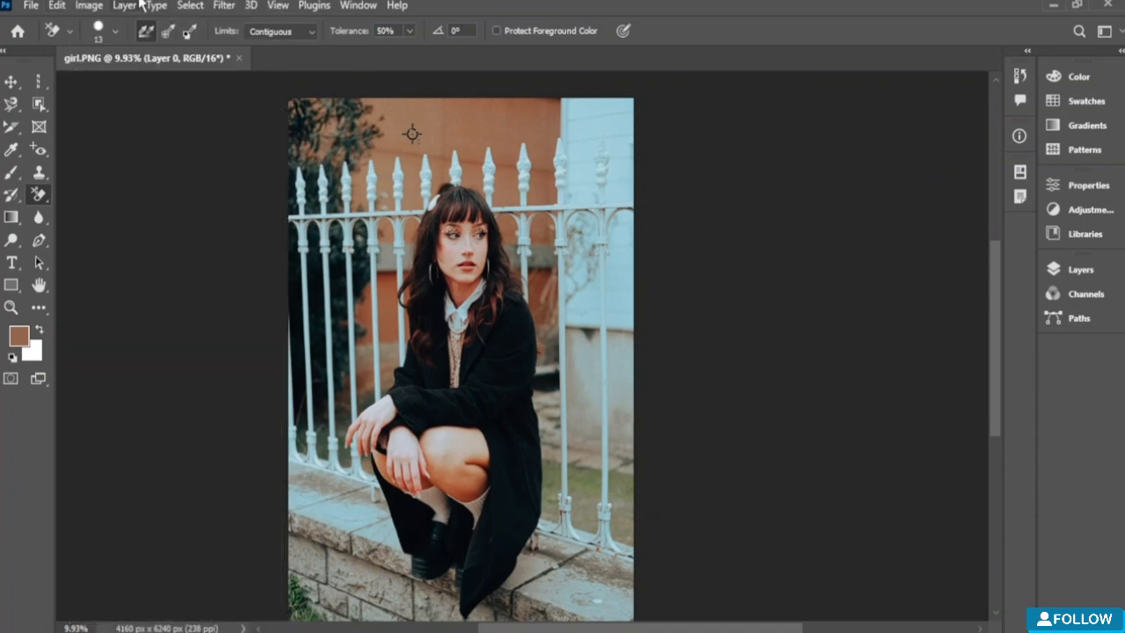
Step: Open the Brightness/Contrast adjustment for the photo and place its dialog beside the portrait
left_click(90, 6)
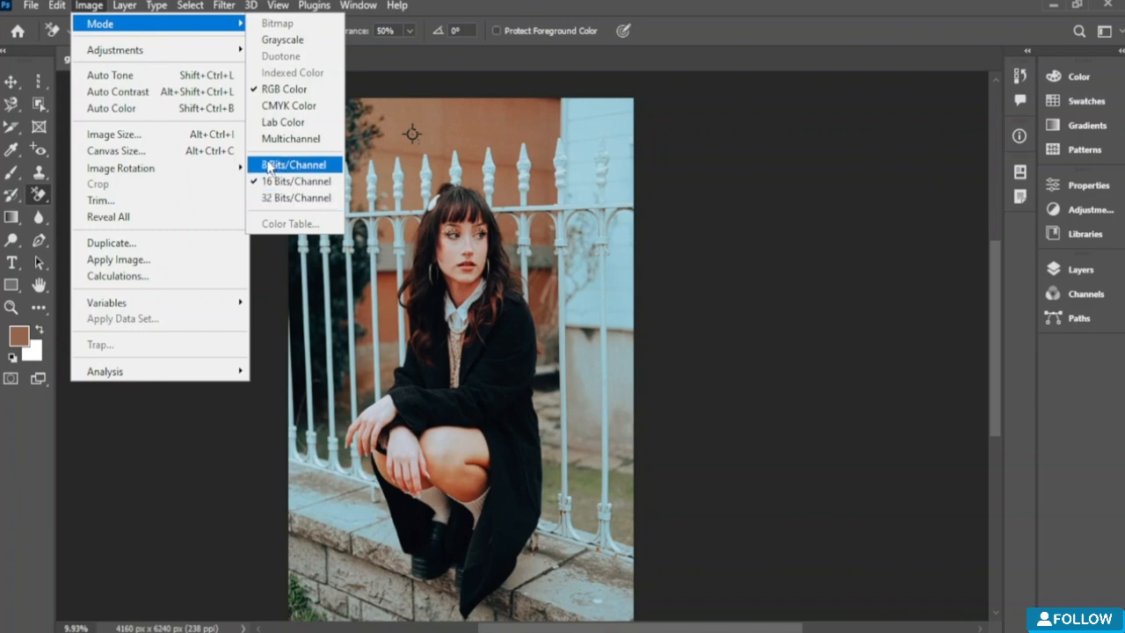
mouse_move(198, 52)
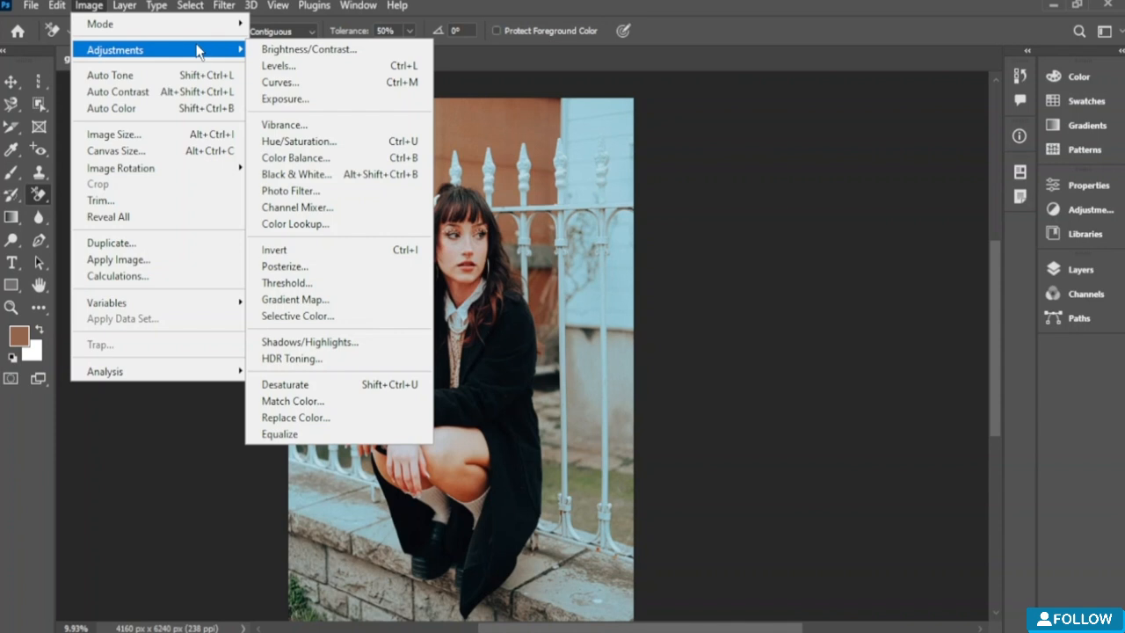
left_click(311, 52)
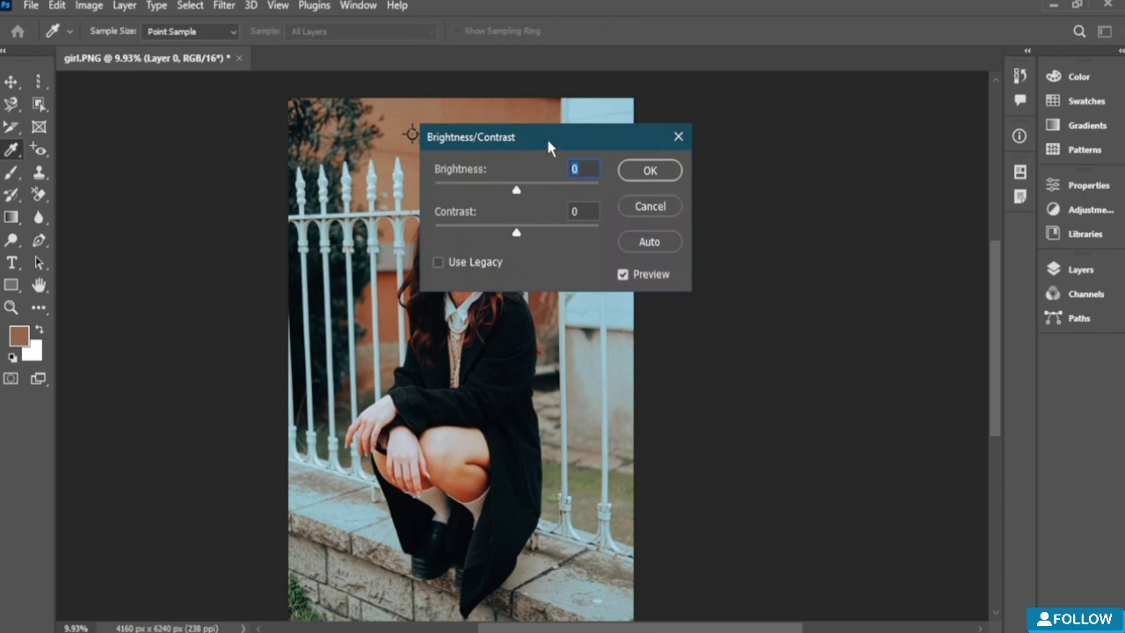
left_click_drag(548, 140, 791, 138)
Step: Try brightness 15 with contrast -14, reset both by toggling Use Legacy, and try brightness -15 with contrast 39
left_click_drag(757, 188, 737, 233)
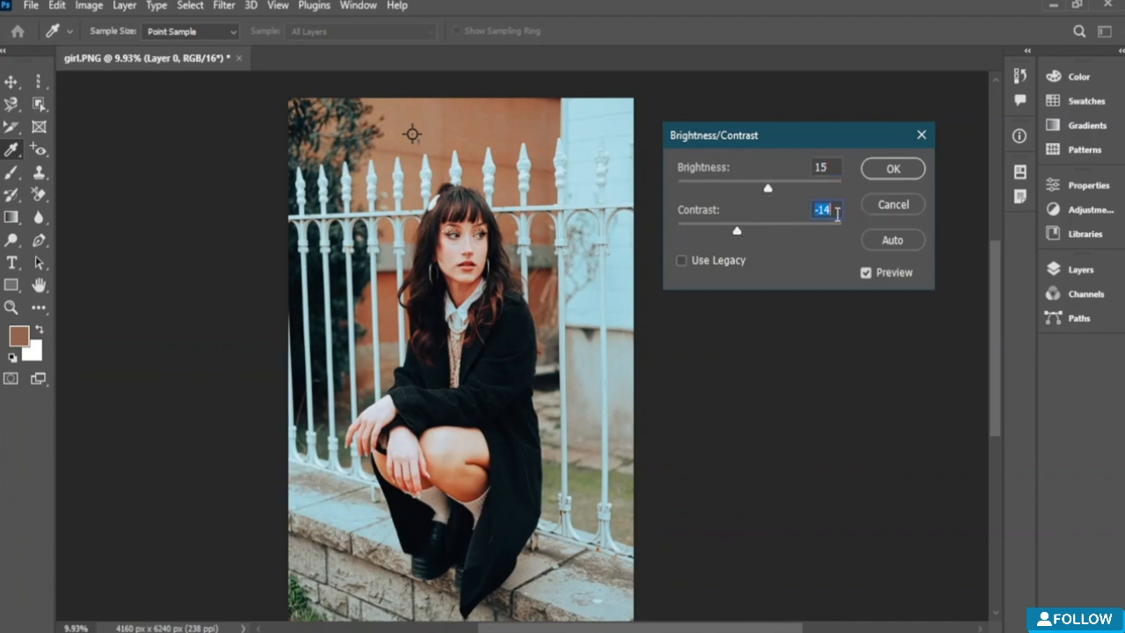
left_click(834, 213)
left_click(682, 260)
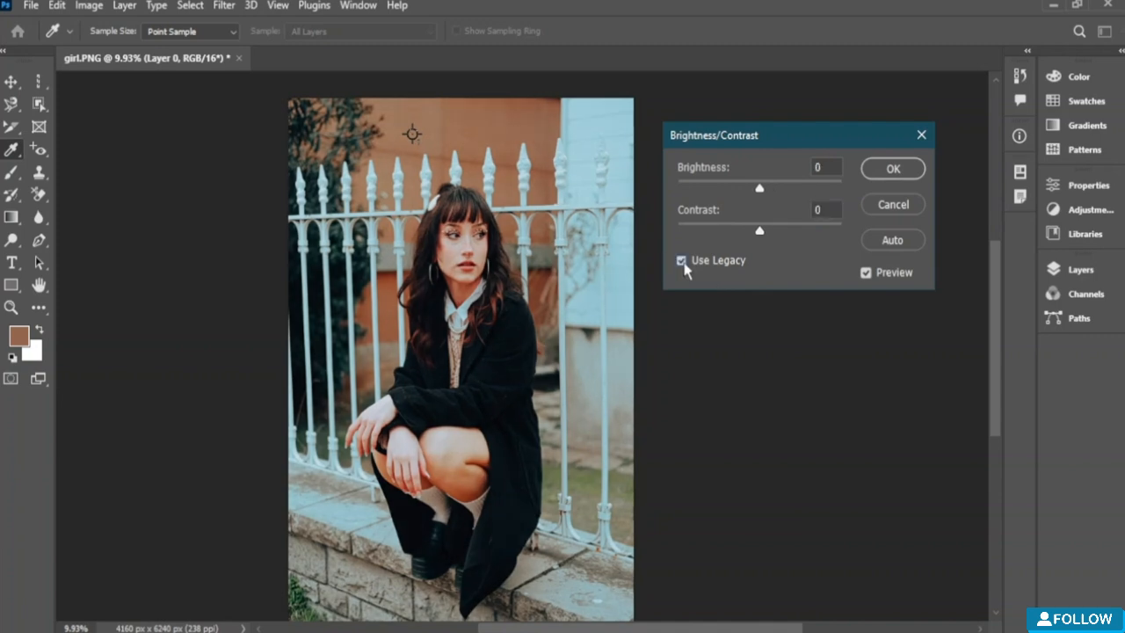
left_click(682, 259)
left_click_drag(761, 231, 755, 195)
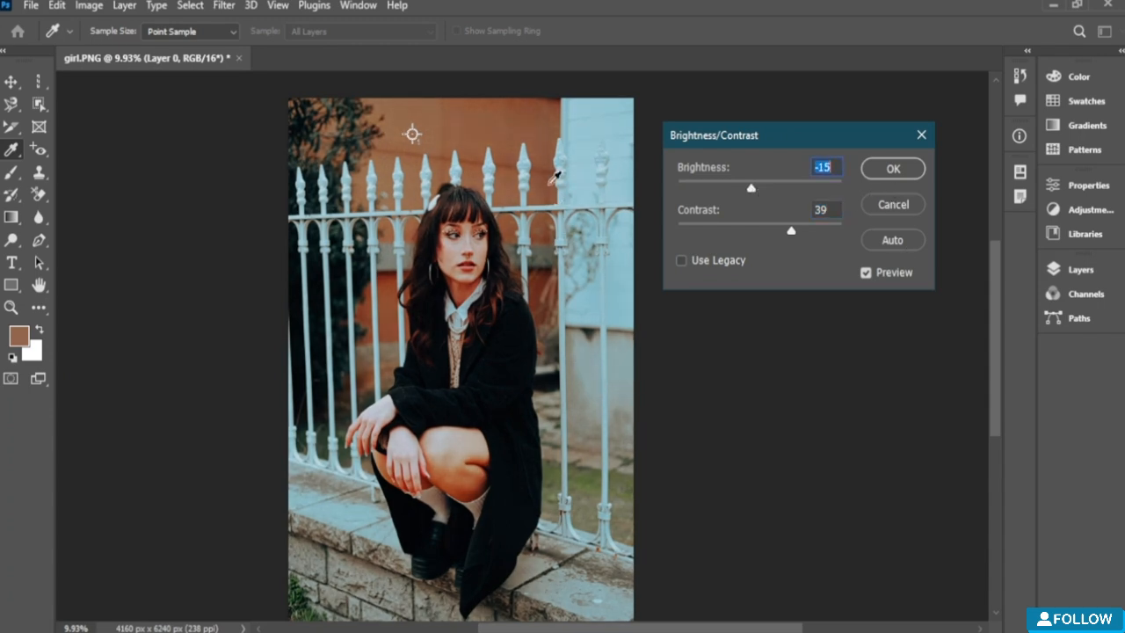
Step: Apply the automatic brightness and contrast correction to the photo
left_click(884, 240)
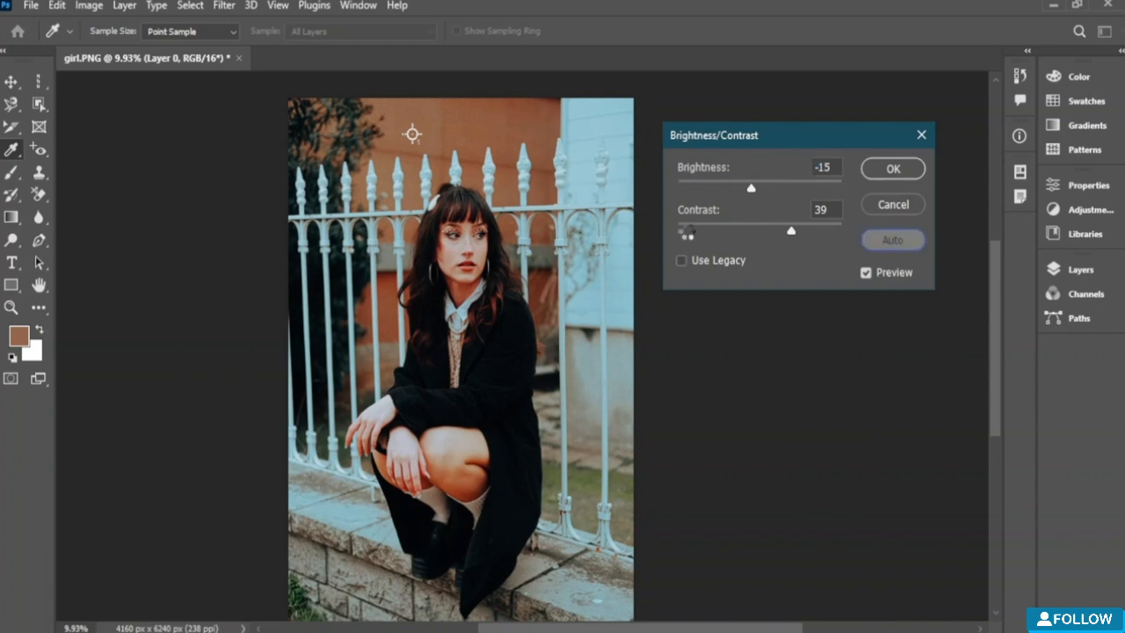
left_click(906, 176)
key("e")
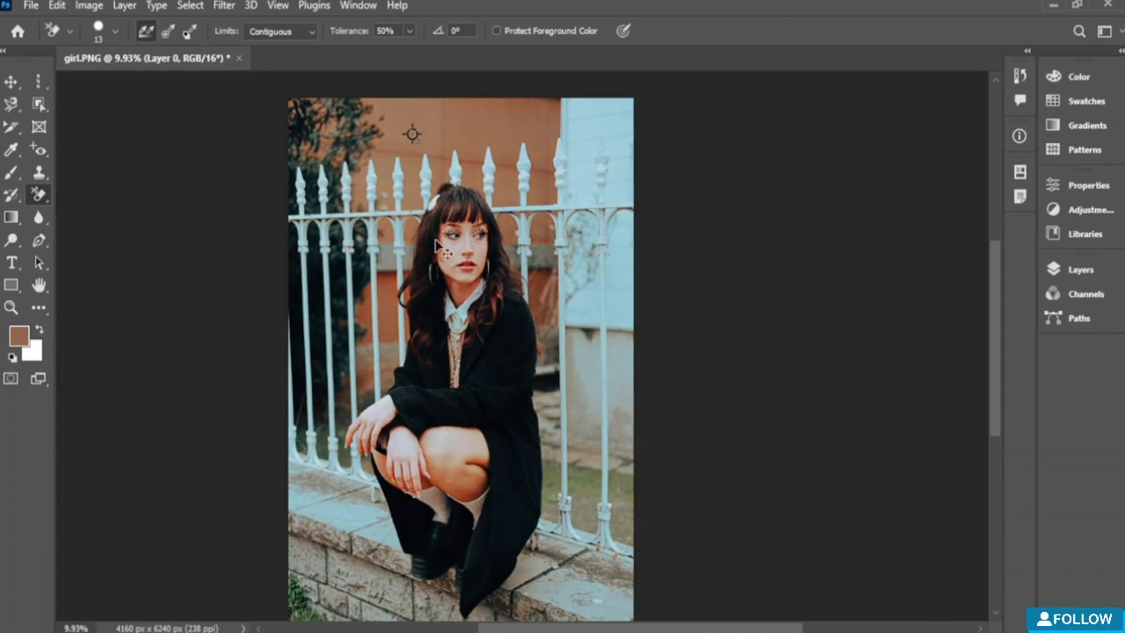
Step: Open the Levels adjustment for the photo and place its dialog beside the portrait
left_click(88, 5)
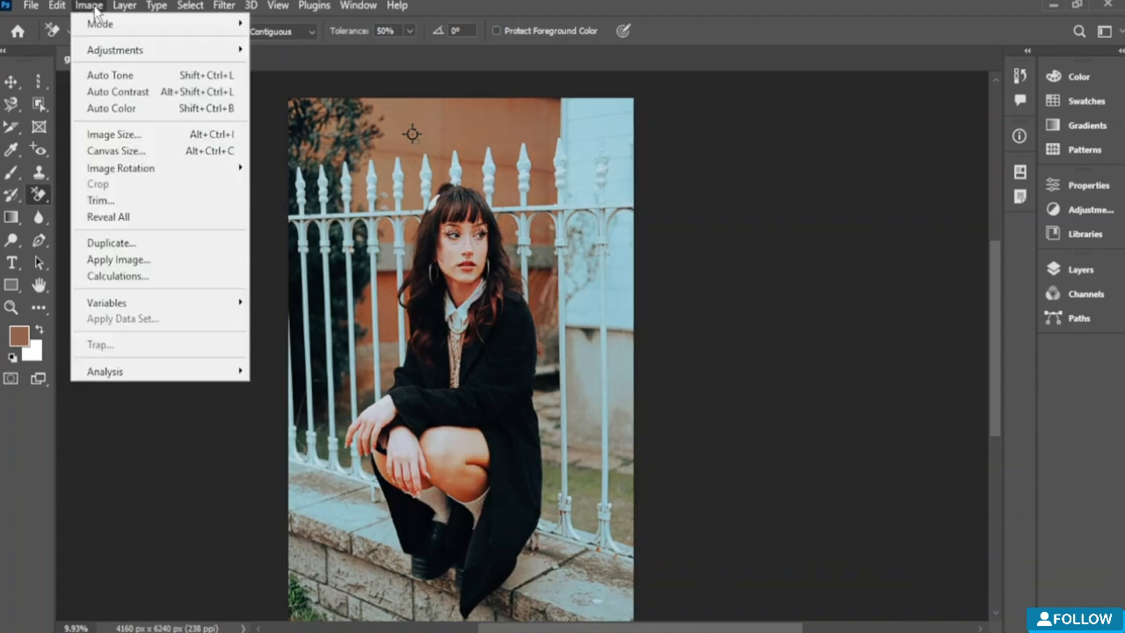
mouse_move(124, 5)
mouse_move(89, 5)
mouse_move(233, 51)
left_click(283, 66)
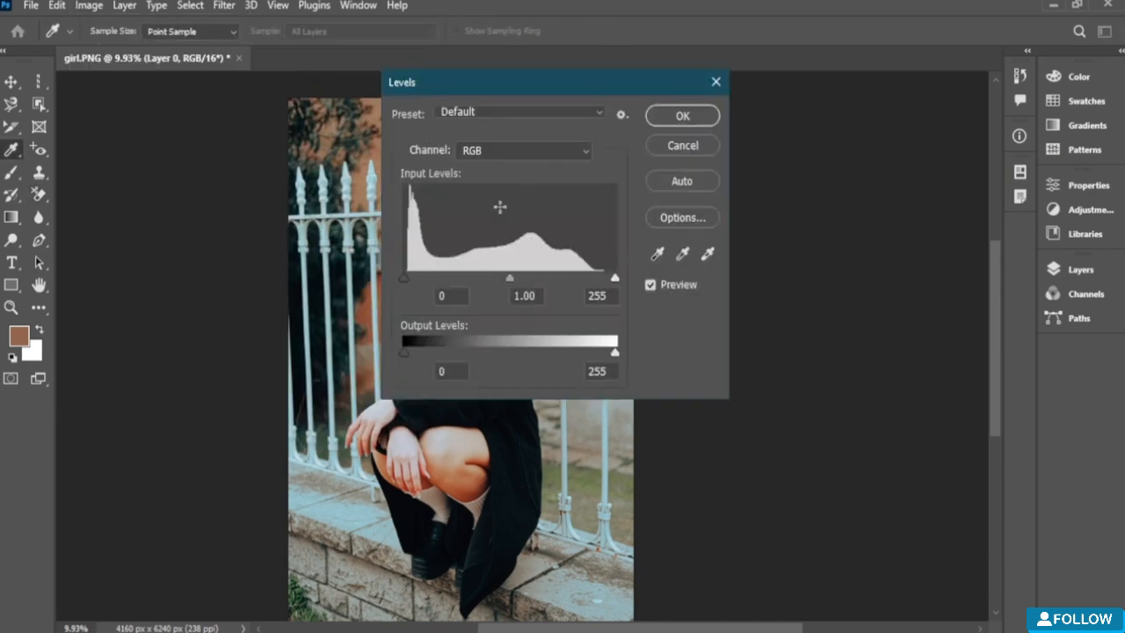
left_click_drag(533, 83, 787, 108)
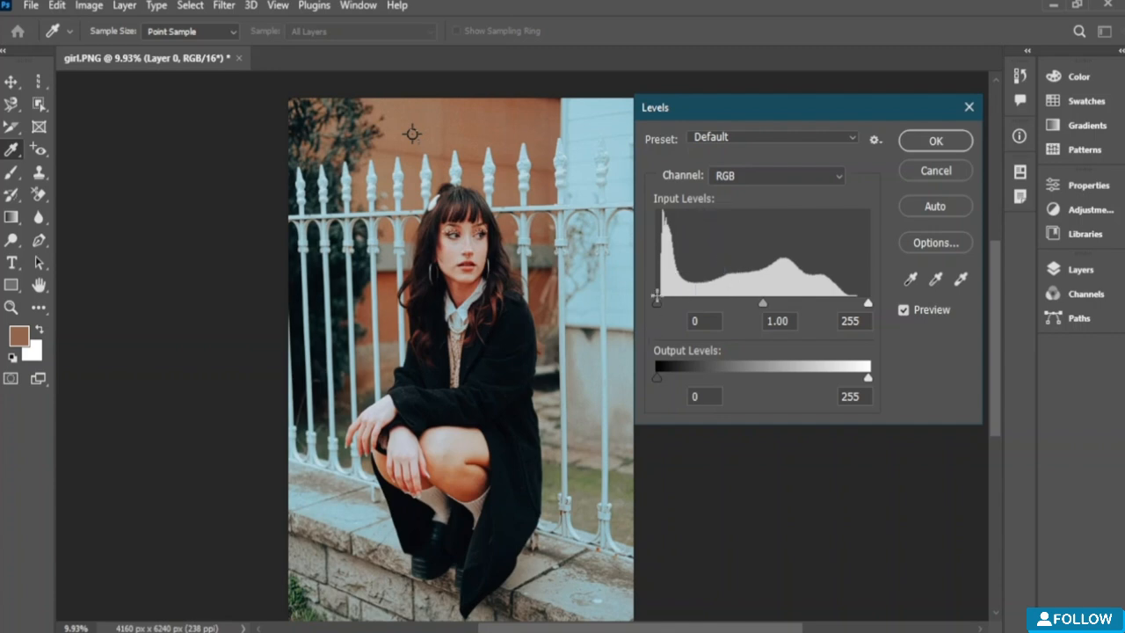
Step: Set the RGB input levels to 1.11 for midtones and 242 for highlights, and vary the Red channel's midtones
mouse_move(763, 303)
left_mouse_down()
mouse_move(744, 316)
mouse_move(753, 308)
left_mouse_up()
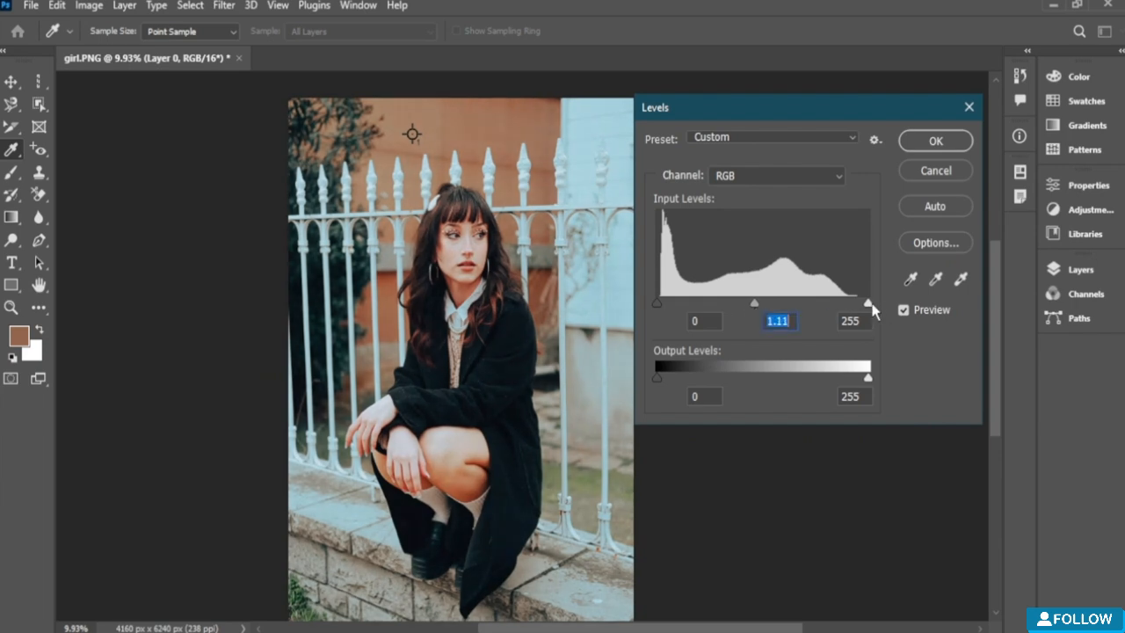
left_click_drag(868, 304, 861, 325)
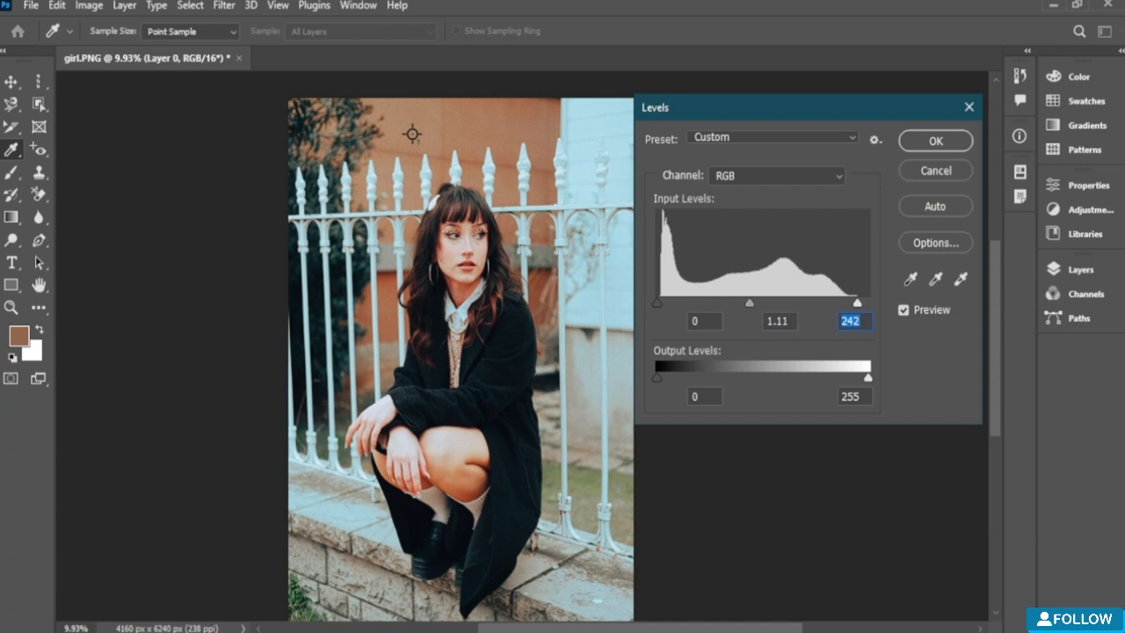
left_click(818, 174)
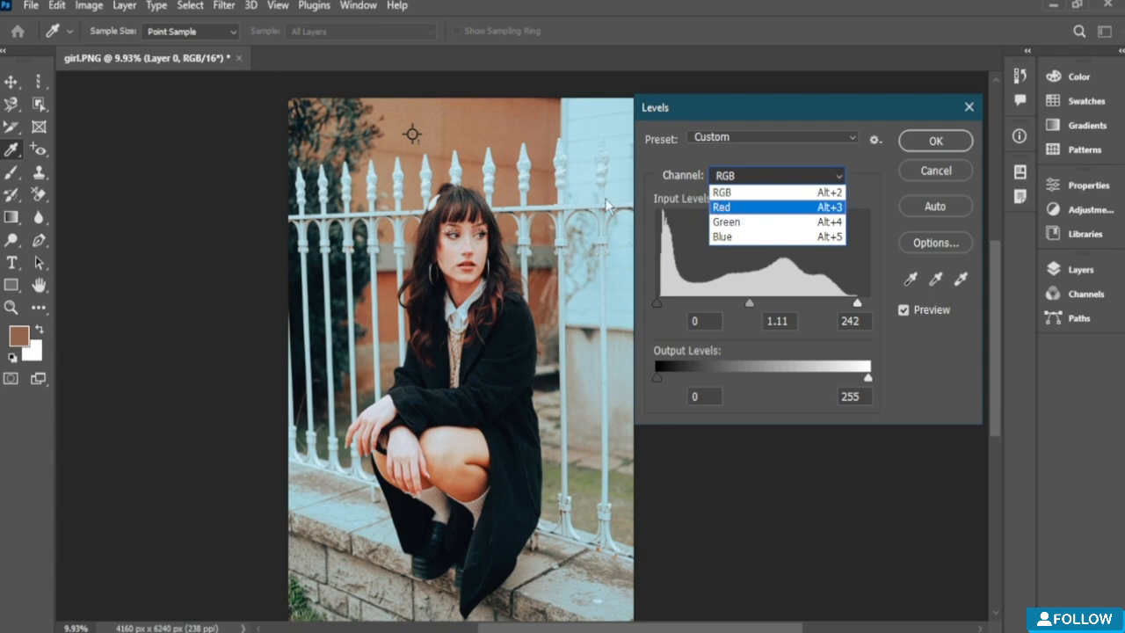
left_click(725, 208)
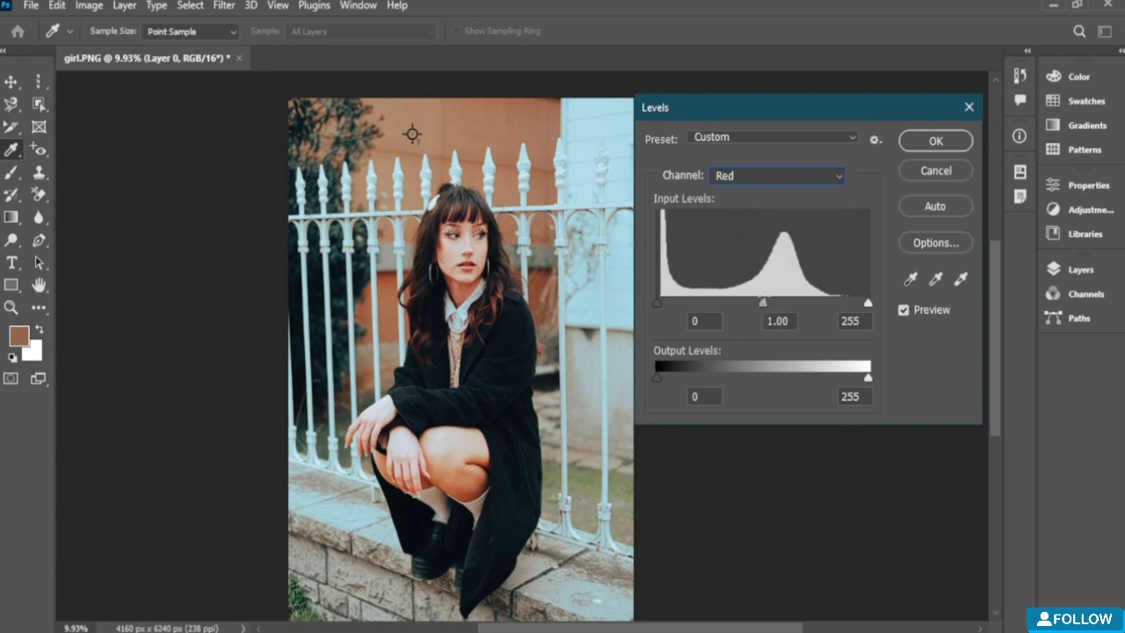
left_click_drag(738, 309, 788, 324)
Step: Darken the Green channel's midtones to 0.68 and the Blue channel's midtones to 0.70
left_click(817, 175)
left_click(770, 231)
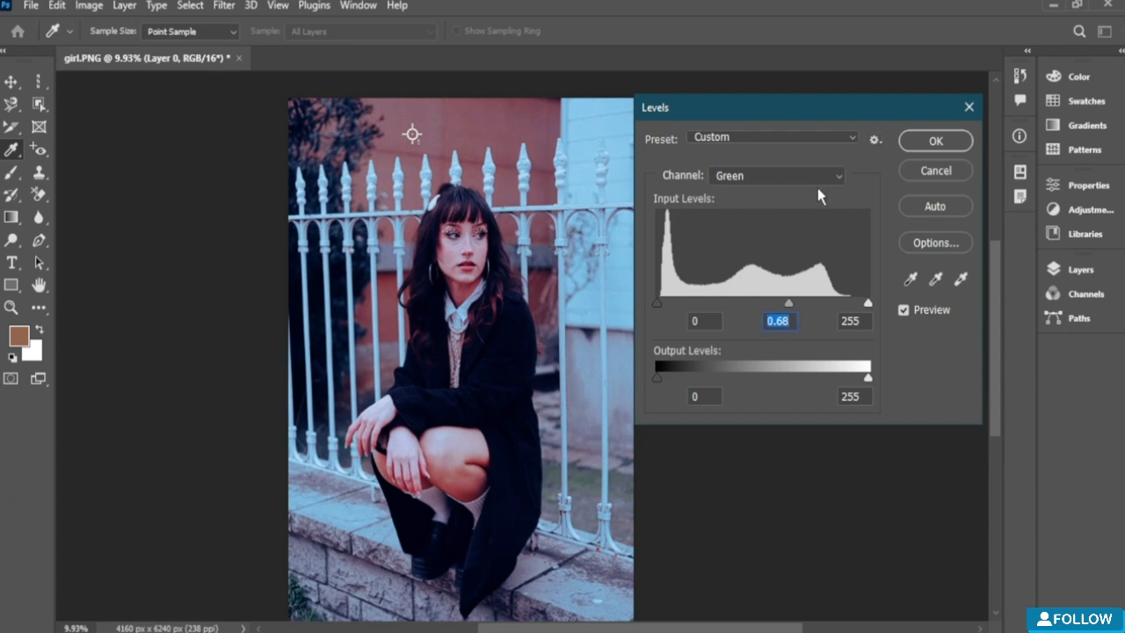
left_click(839, 174)
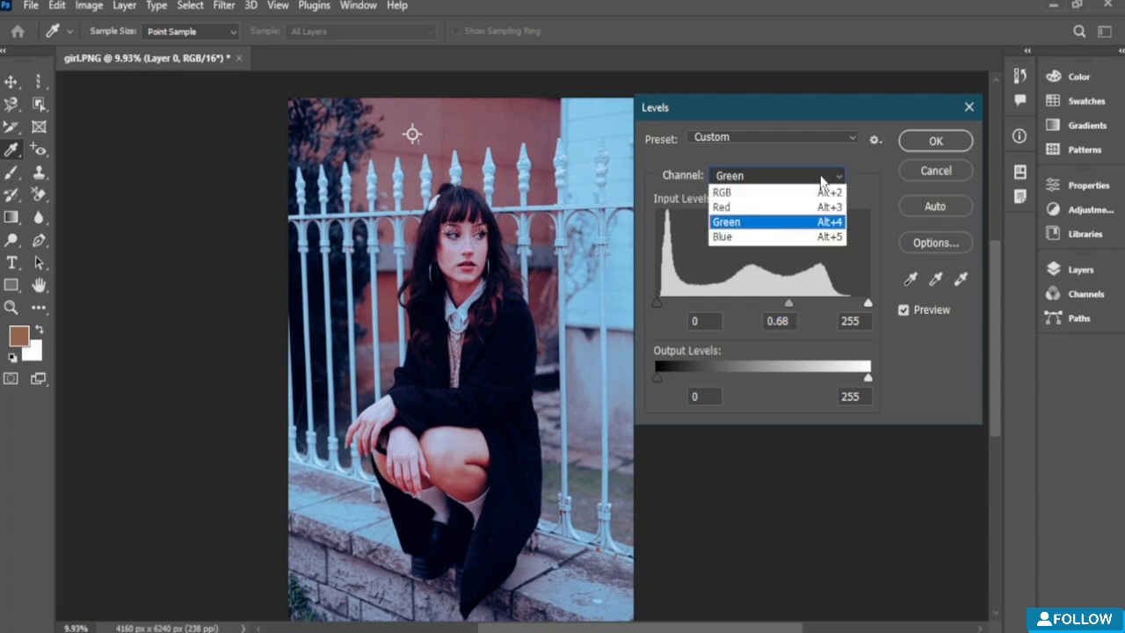
left_click(778, 237)
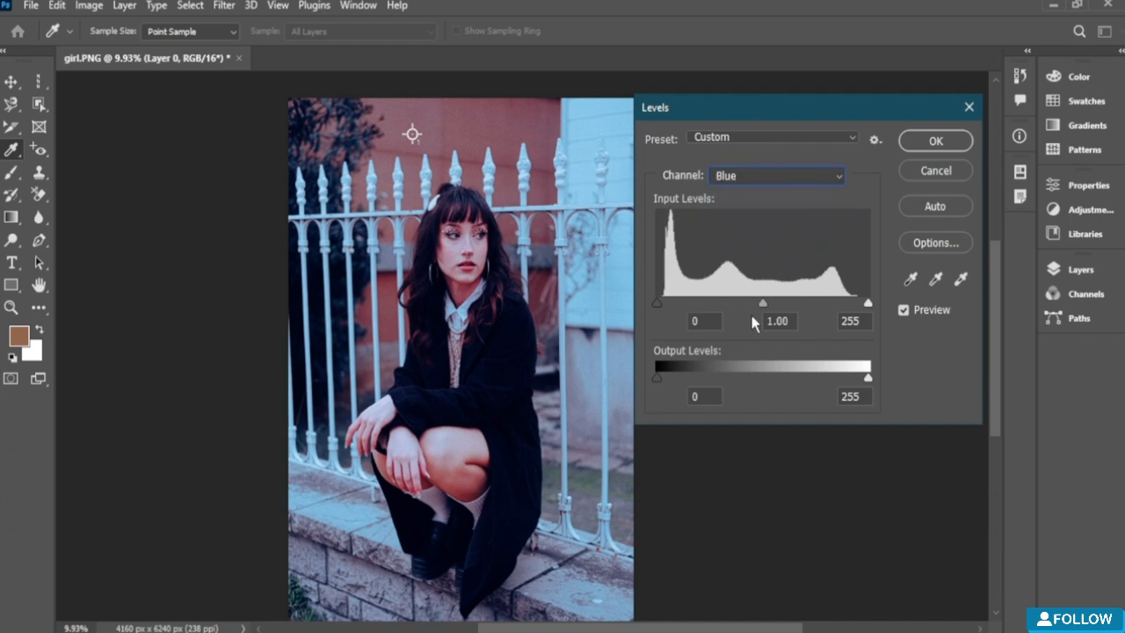
left_click_drag(762, 303, 789, 310)
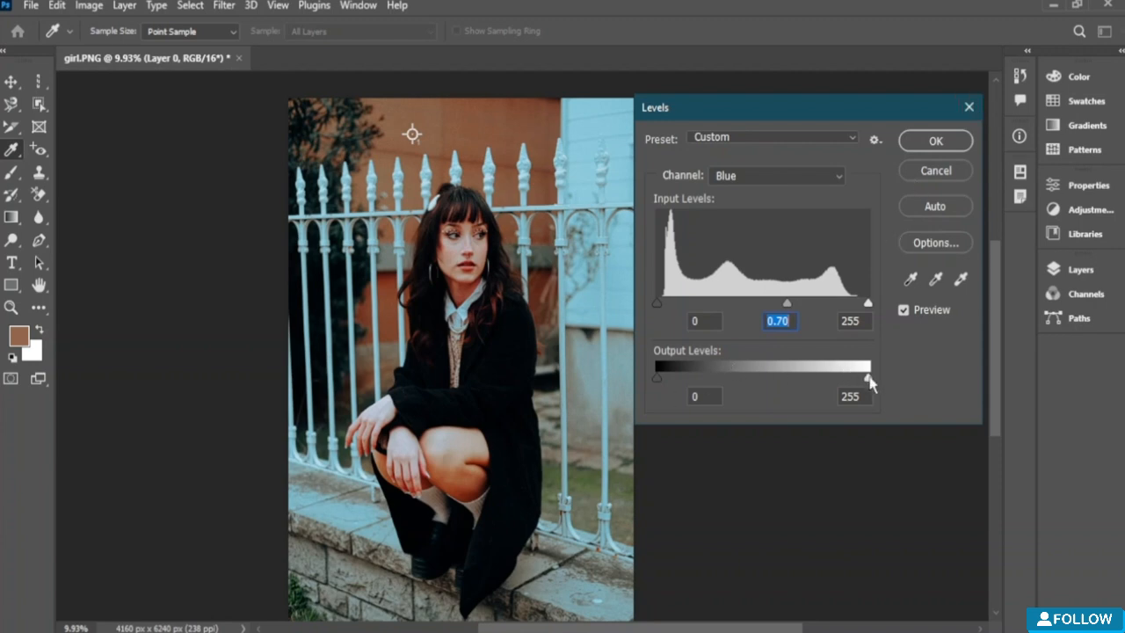
Step: Try a white output level of 205 on the Blue channel and restore it to 255
left_click_drag(868, 377, 824, 378)
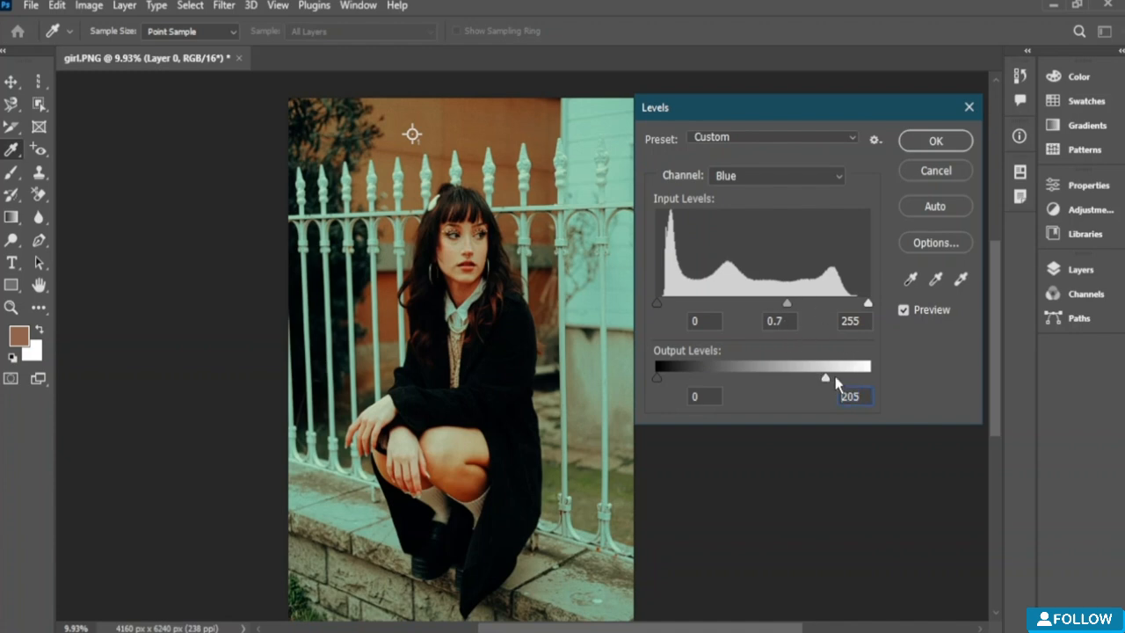
left_click_drag(835, 376, 886, 376)
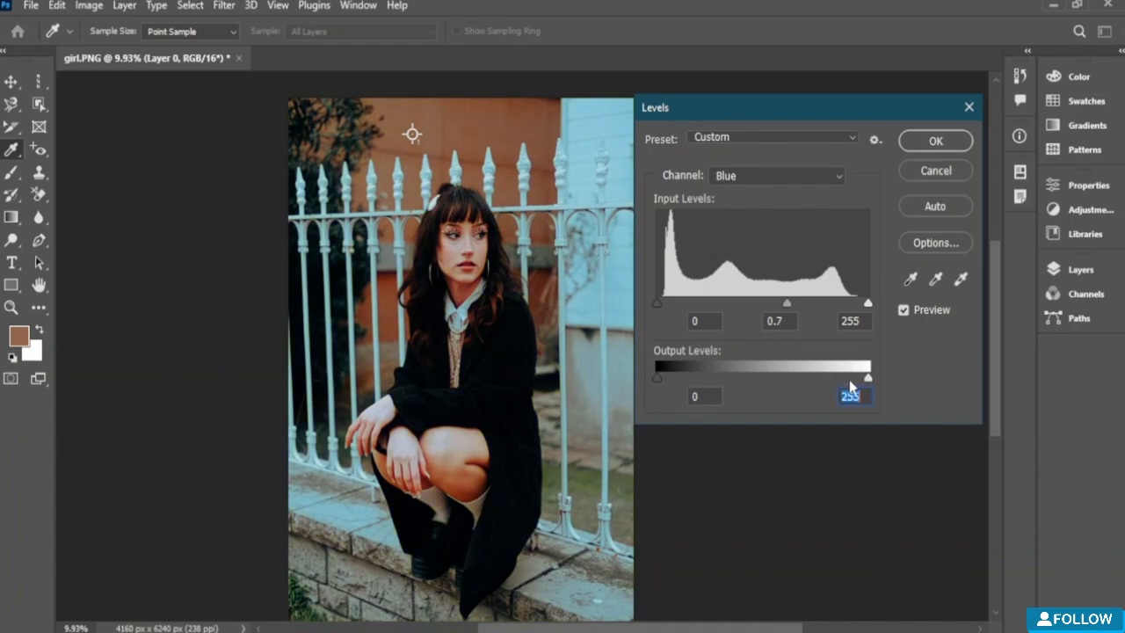
left_click_drag(866, 377, 934, 402)
Step: Try the Lighten Shadows levels preset and raise the Blue channel's midtones to 1.15
left_click(849, 139)
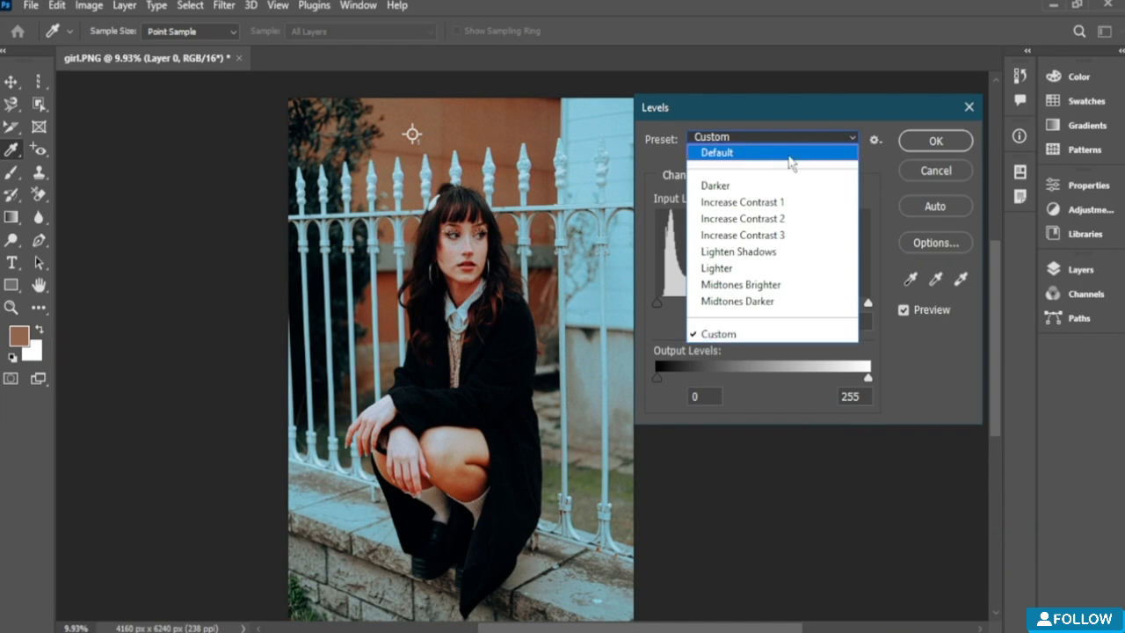
left_click(725, 255)
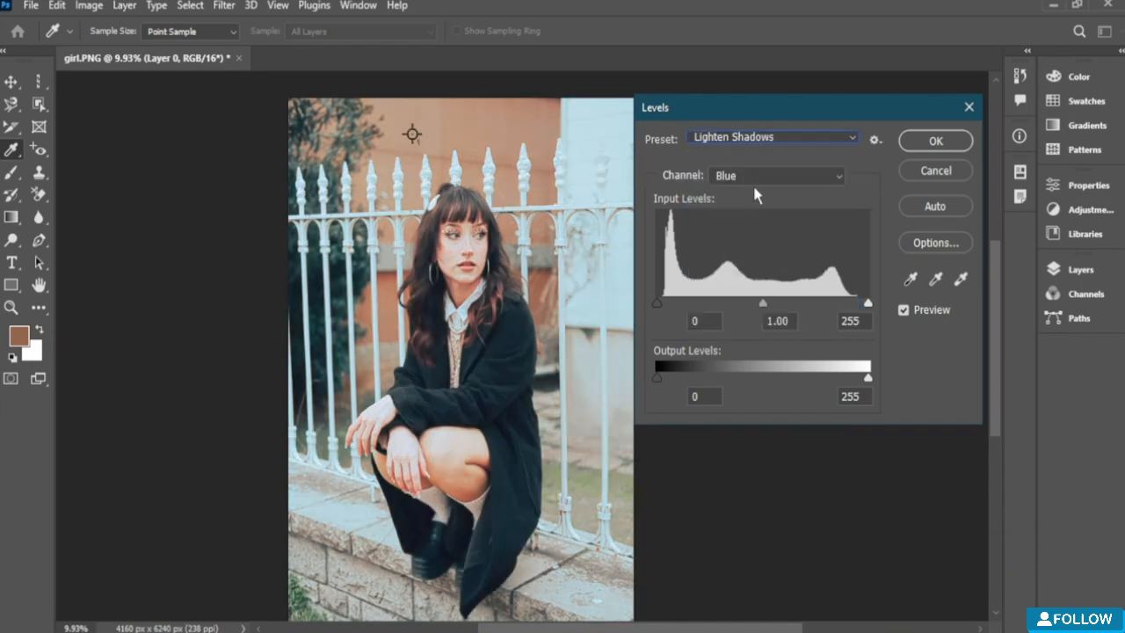
left_click(813, 138)
left_click(728, 333)
mouse_move(759, 305)
left_mouse_down()
mouse_move(773, 310)
mouse_move(769, 320)
mouse_move(758, 310)
left_mouse_up()
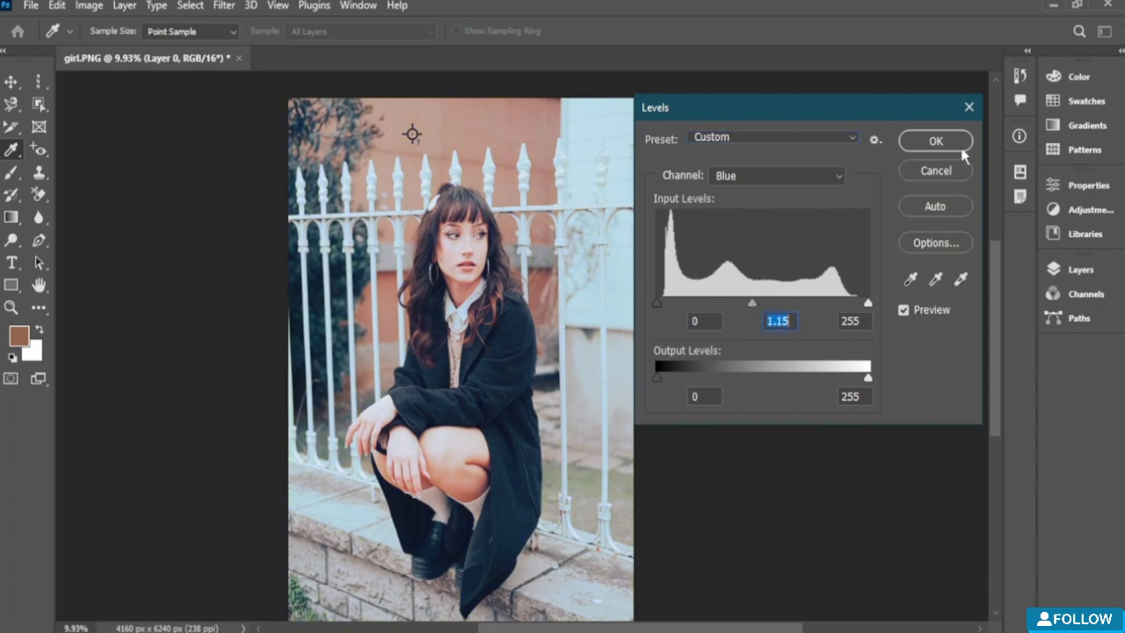
Step: Apply the automatic levels correction to the photo
left_click(935, 207)
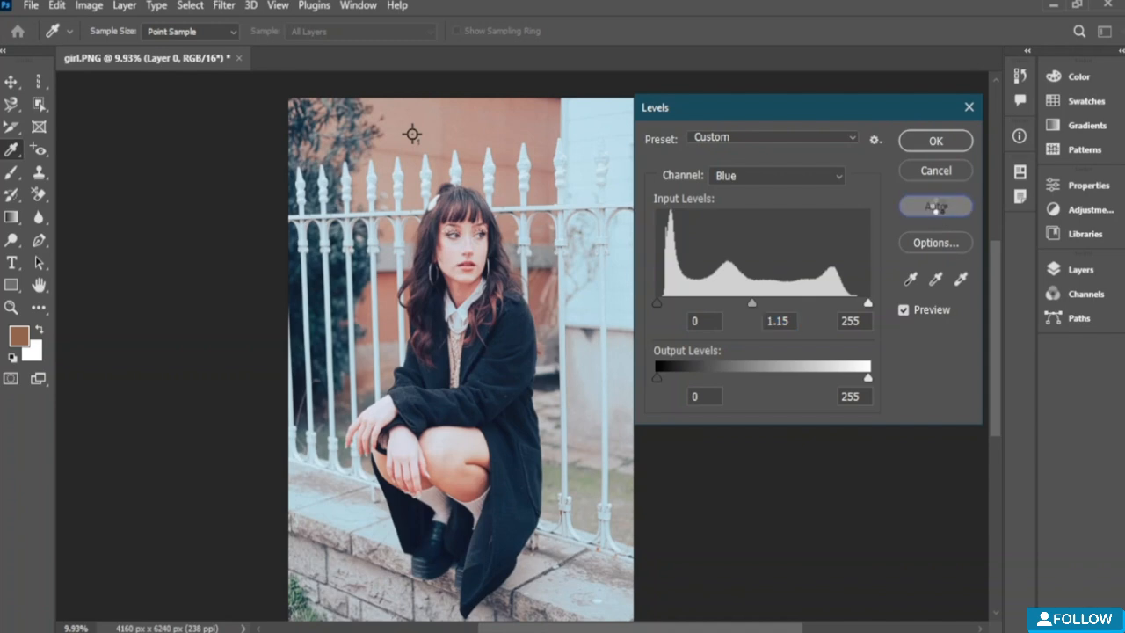
left_click(936, 144)
key("e")
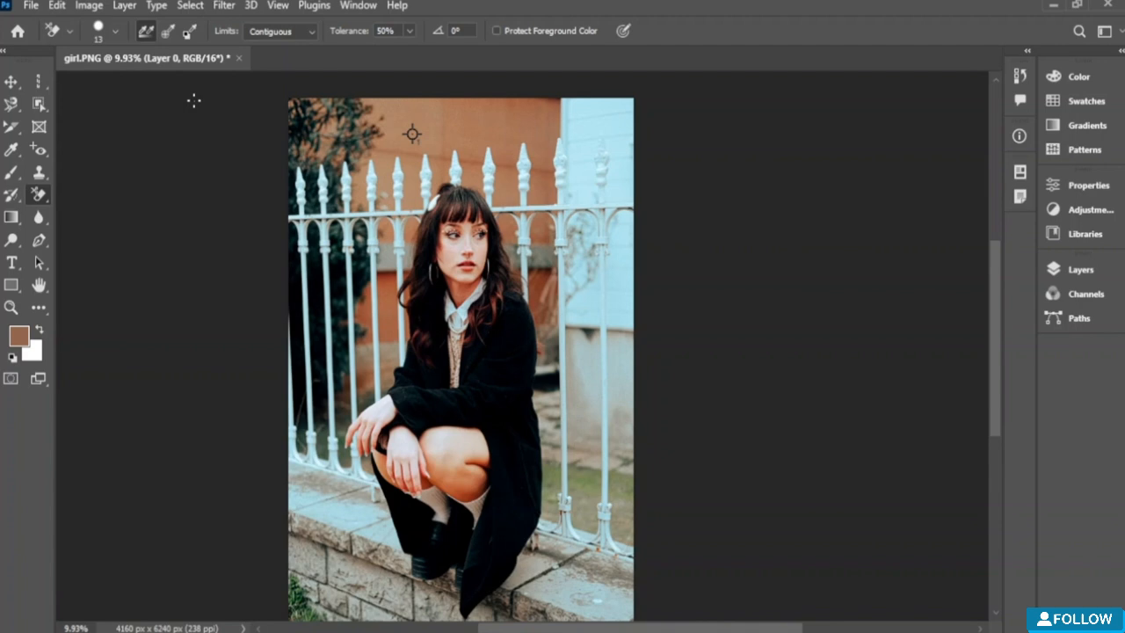
Step: Try a custom RGB curve on the photo with points at input 71, output 58 and input 201, output 167
left_click(58, 5)
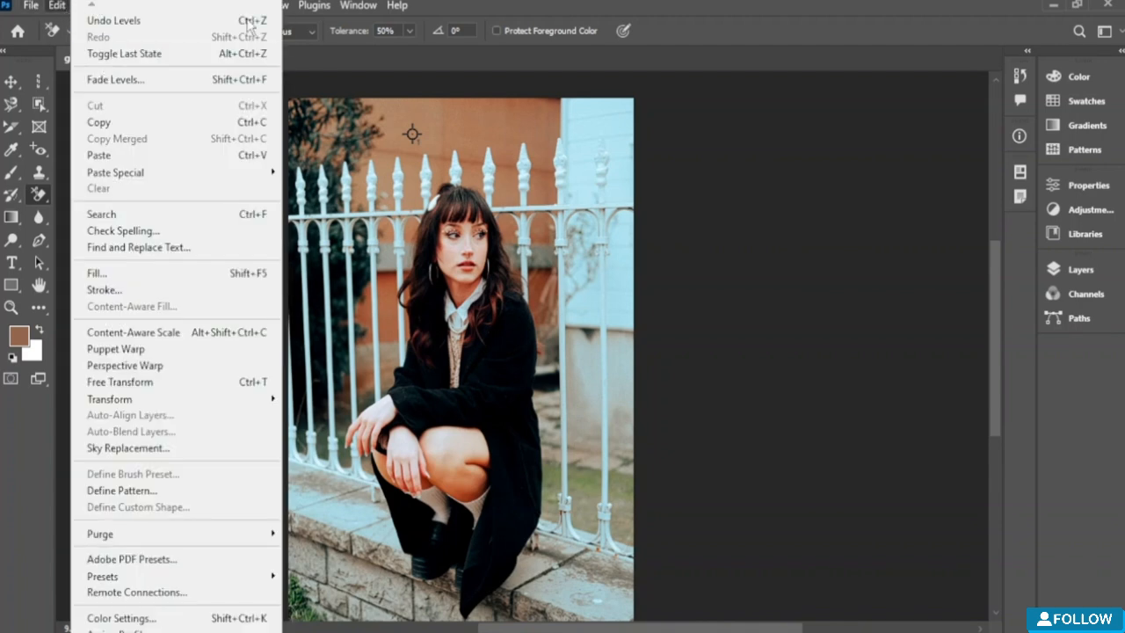
left_click(330, 97)
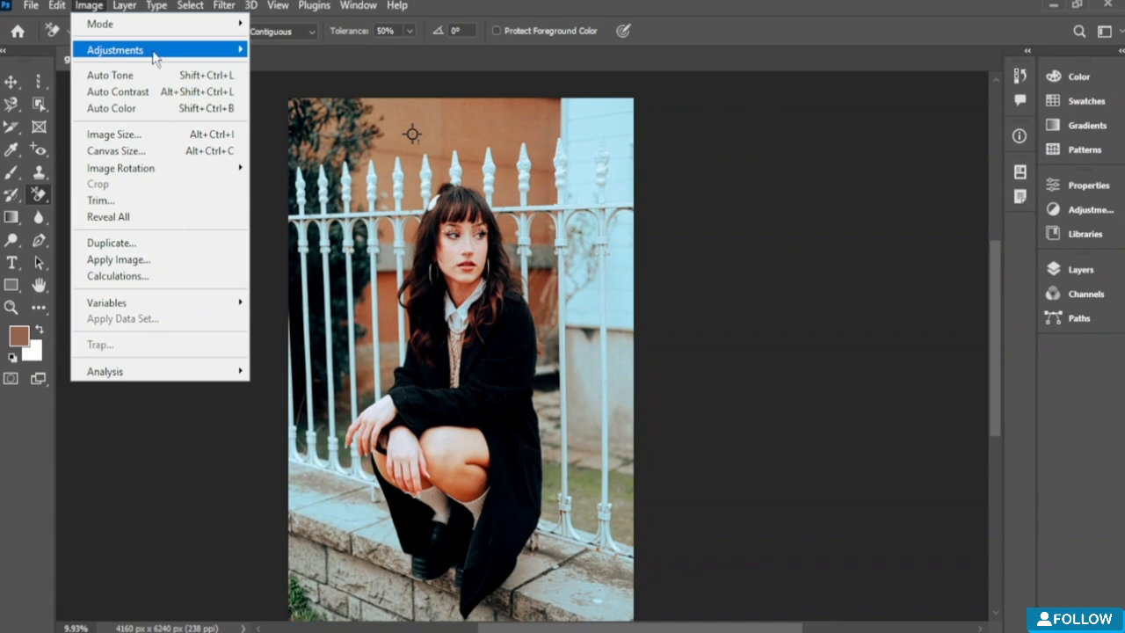
mouse_move(156, 52)
left_click(309, 85)
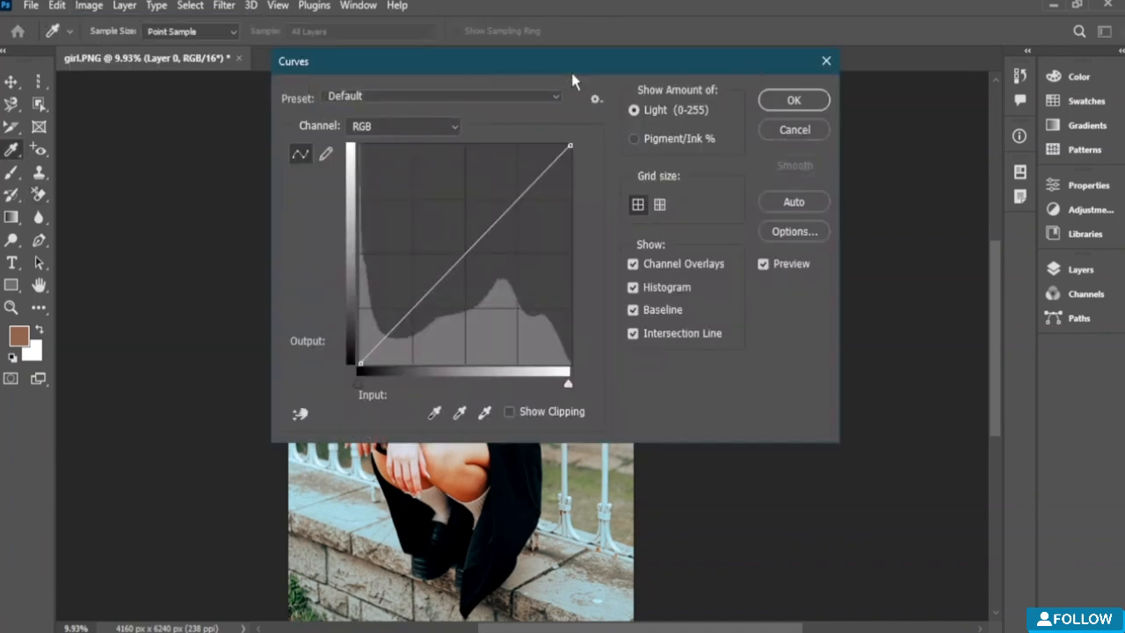
left_click_drag(572, 60, 826, 142)
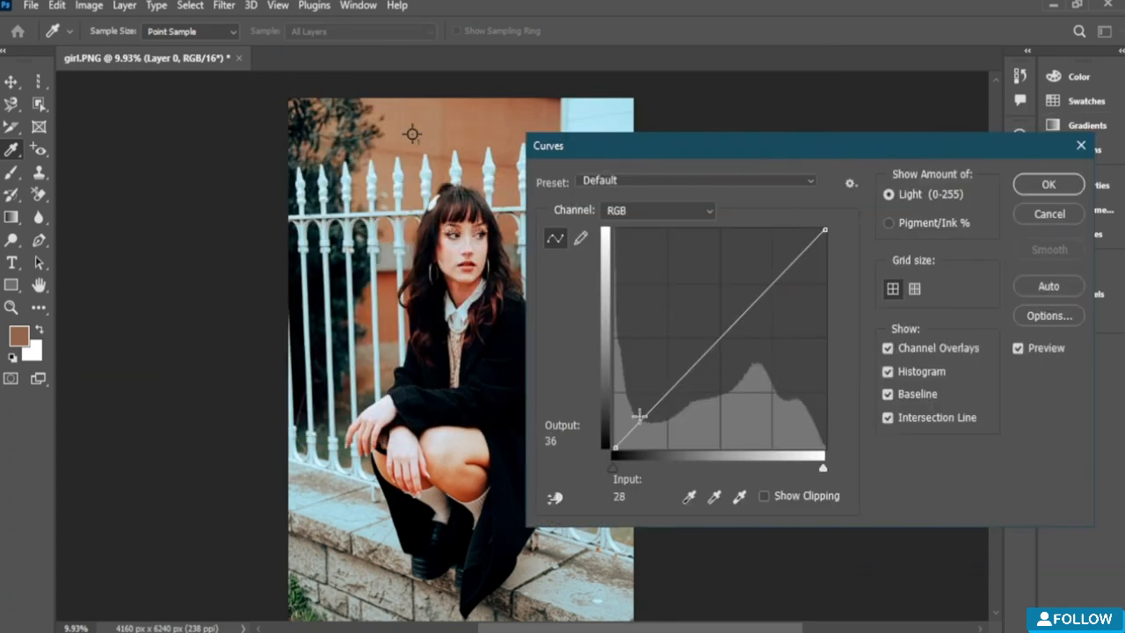
left_click_drag(647, 409, 673, 399)
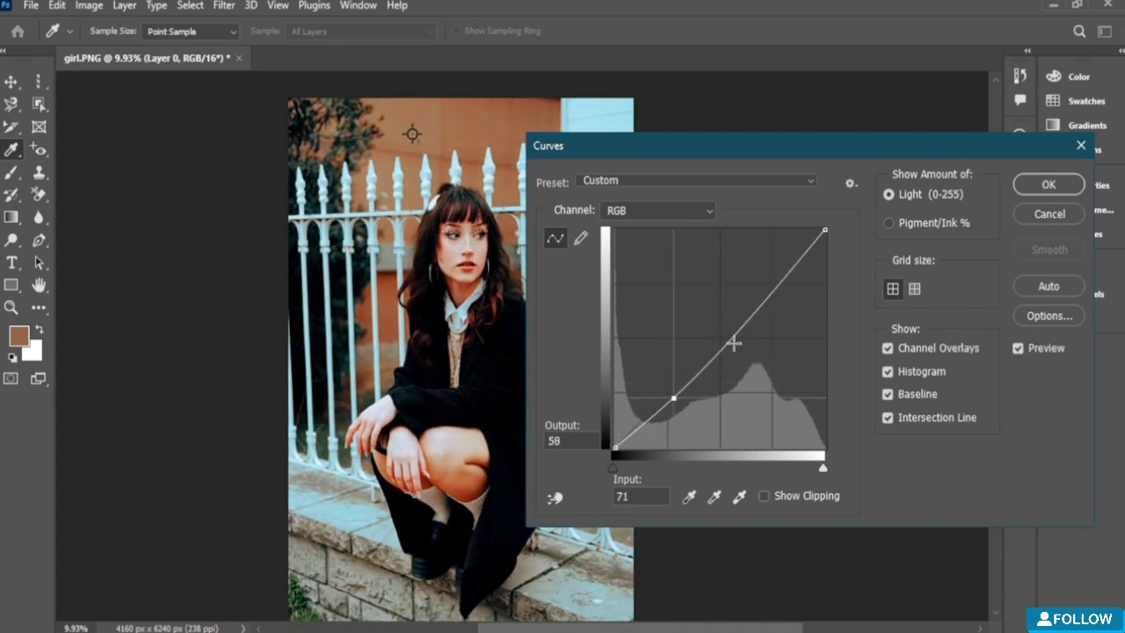
left_click_drag(734, 344, 776, 299)
left_click(776, 297)
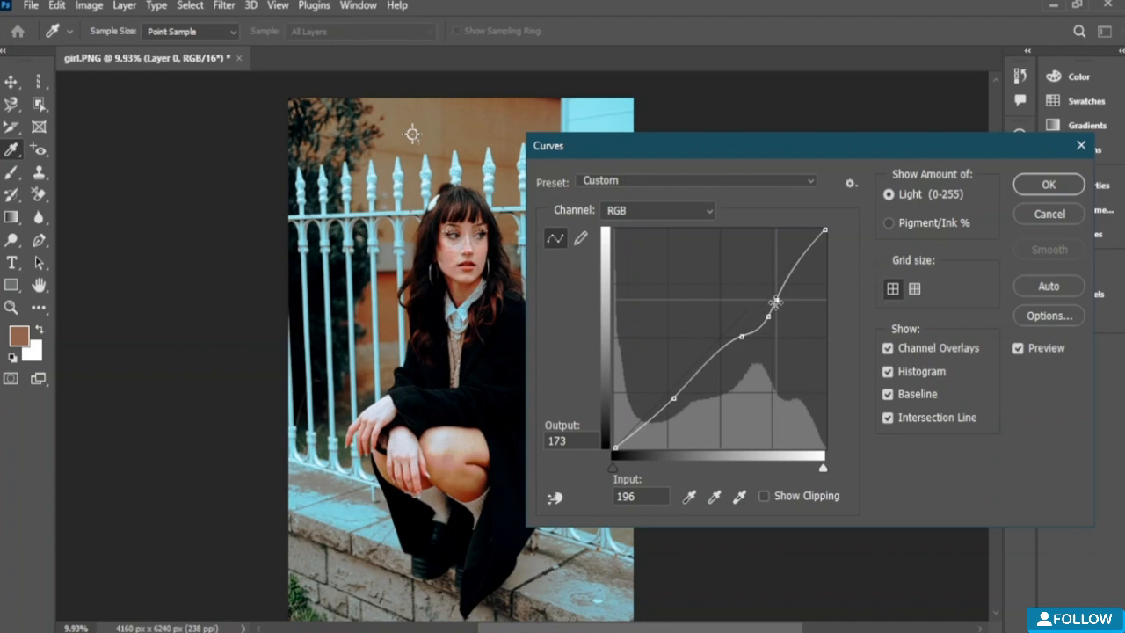
left_click_drag(778, 301, 781, 306)
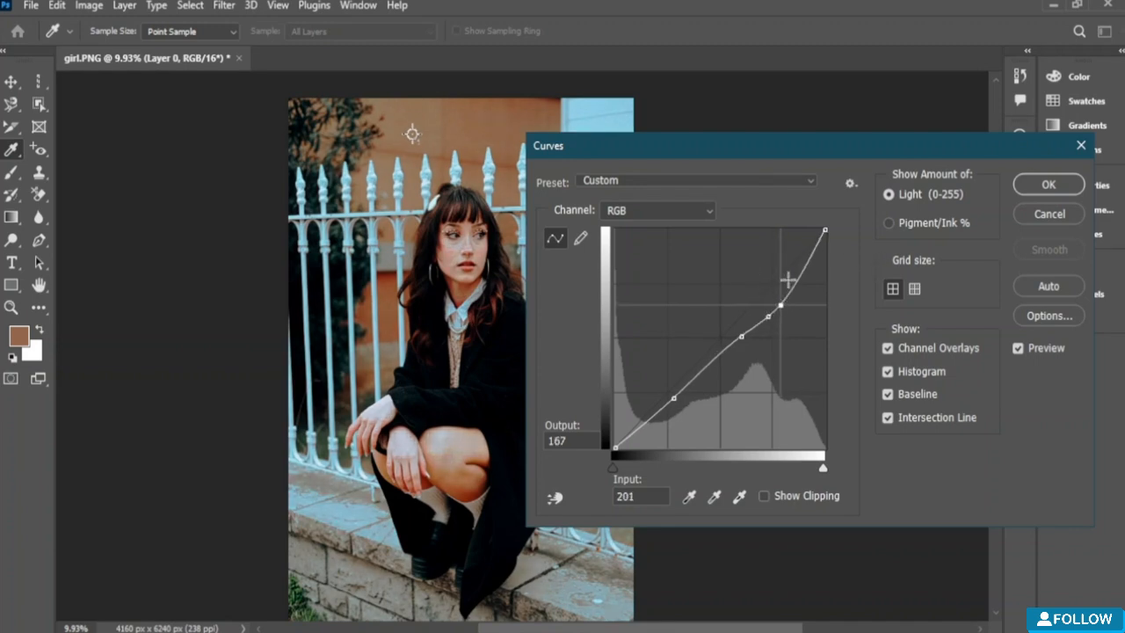
Step: Try the Medium Contrast (RGB) and Lighter (RGB) curve presets, and settle on Linear Contrast (RGB)
left_click(706, 180)
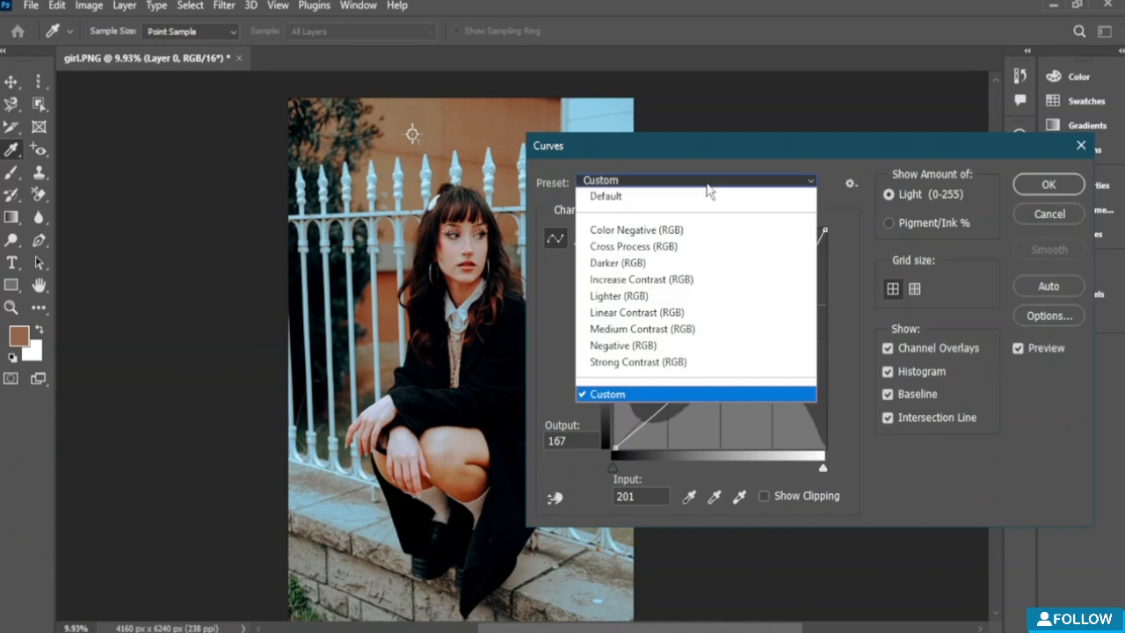
left_click(638, 329)
left_click(694, 180)
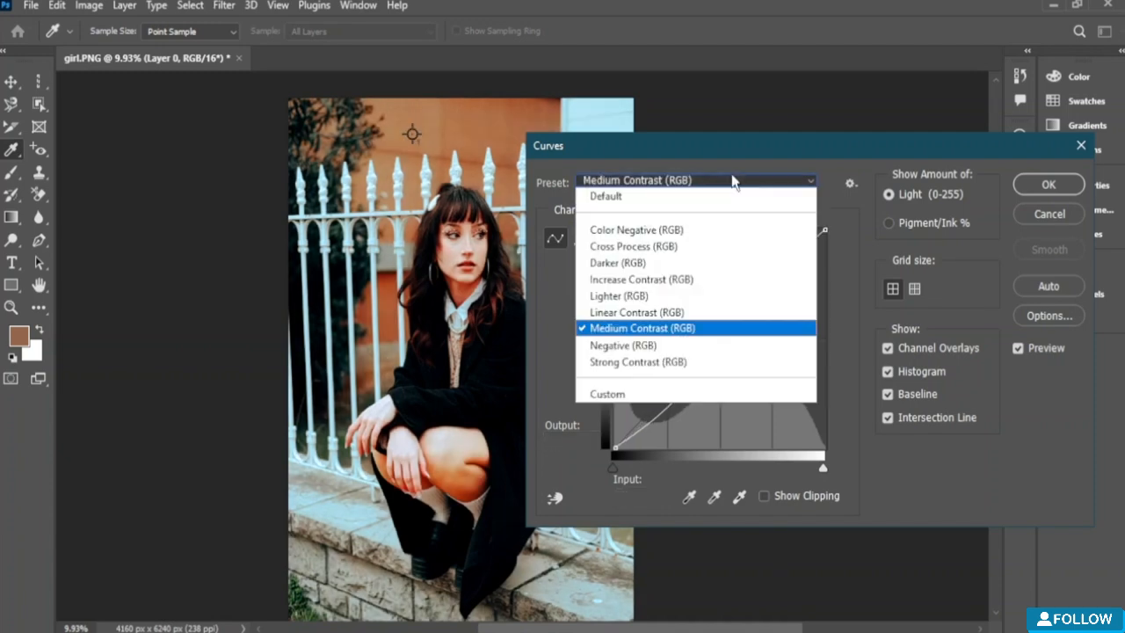
left_click(646, 297)
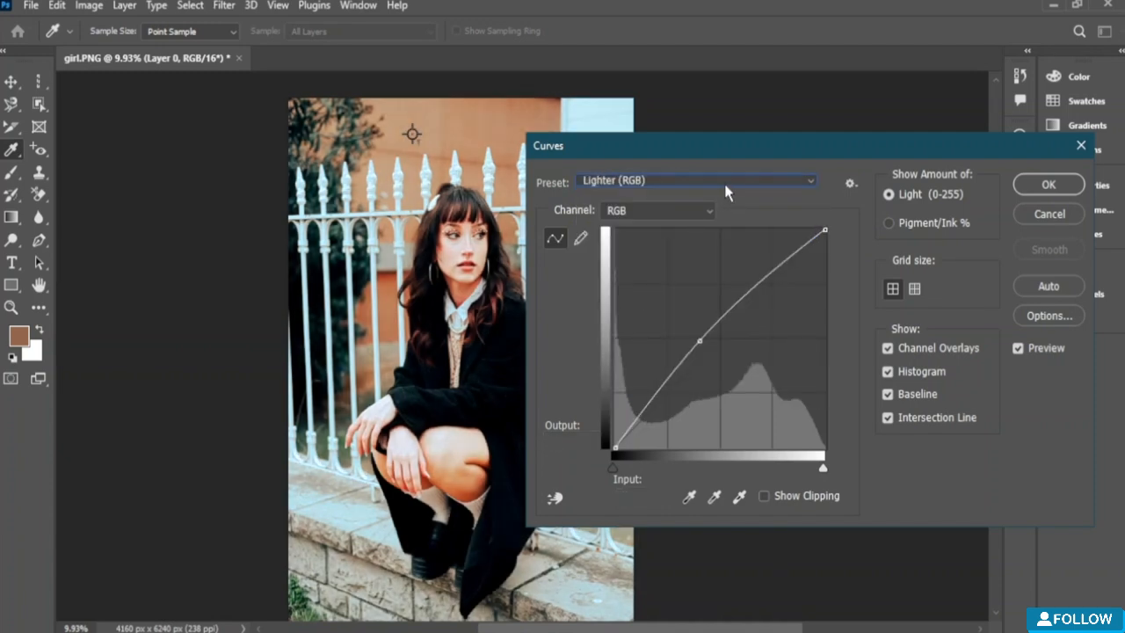
left_click(731, 178)
left_click(668, 311)
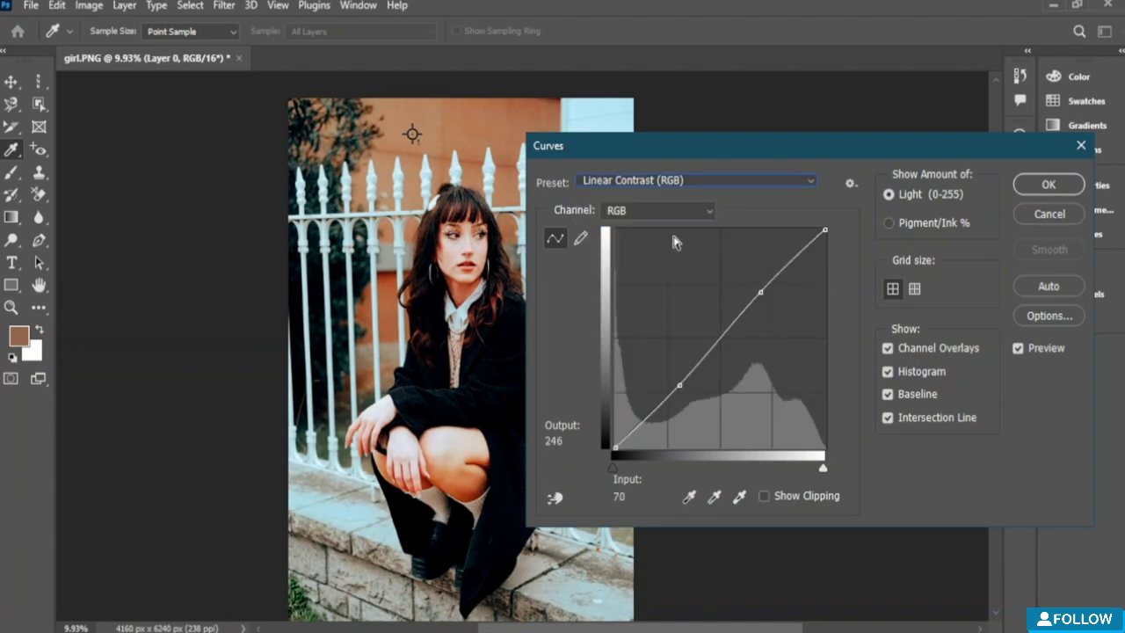
Step: Try the Pigment/Ink % display, return to Light (0-255) with the finer grid, and apply the Curves adjustment
left_click(900, 225)
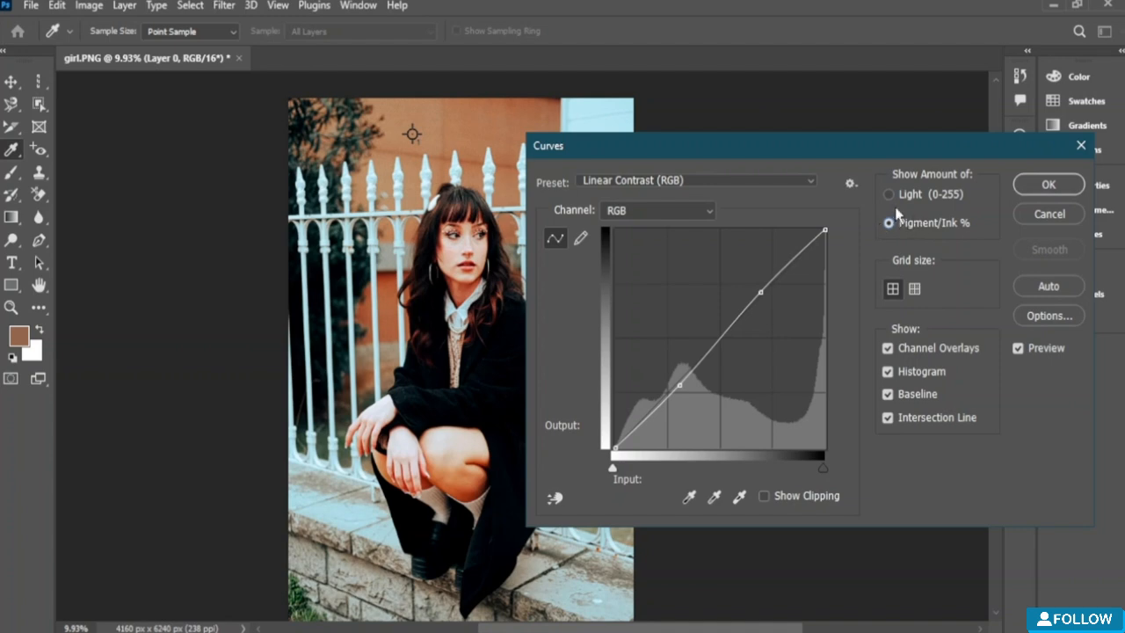
left_click(891, 194)
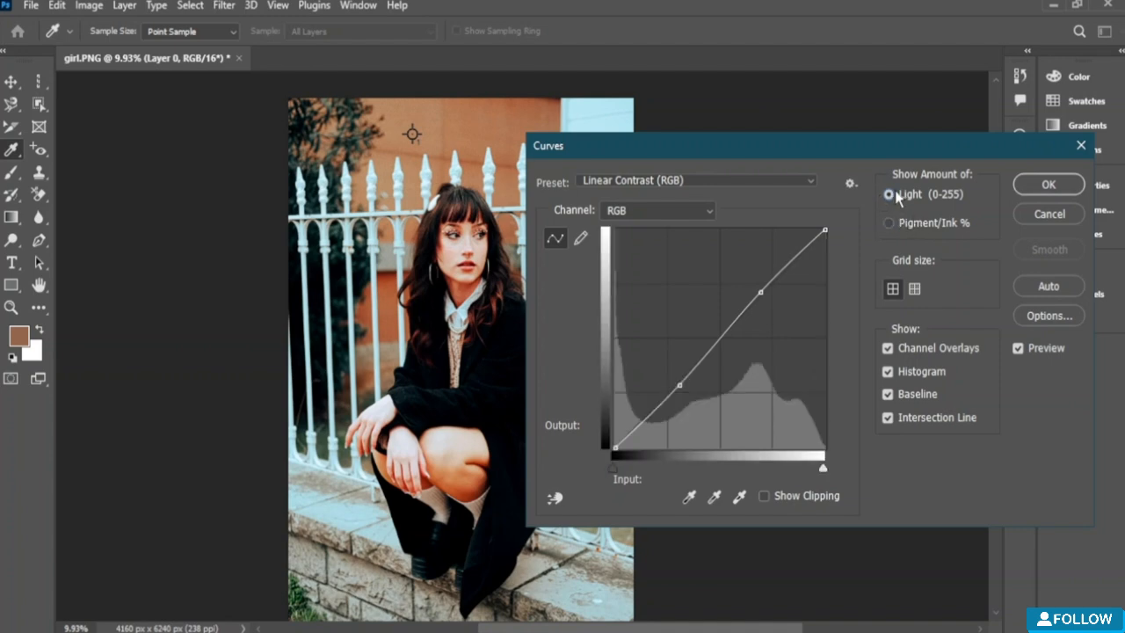
left_click(914, 289)
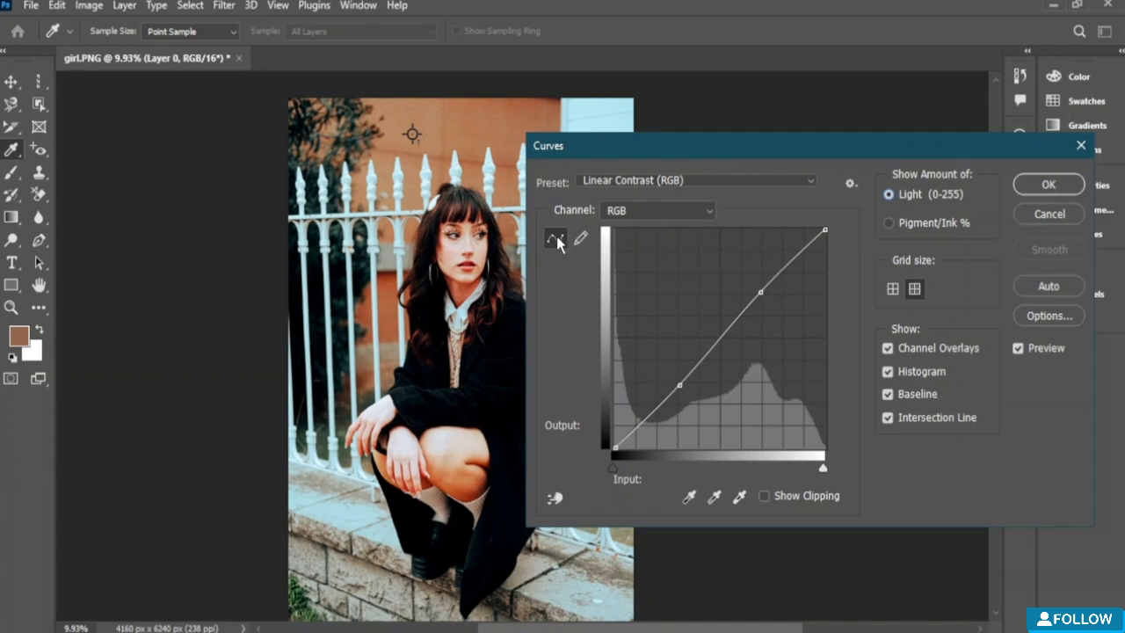
left_click(690, 211)
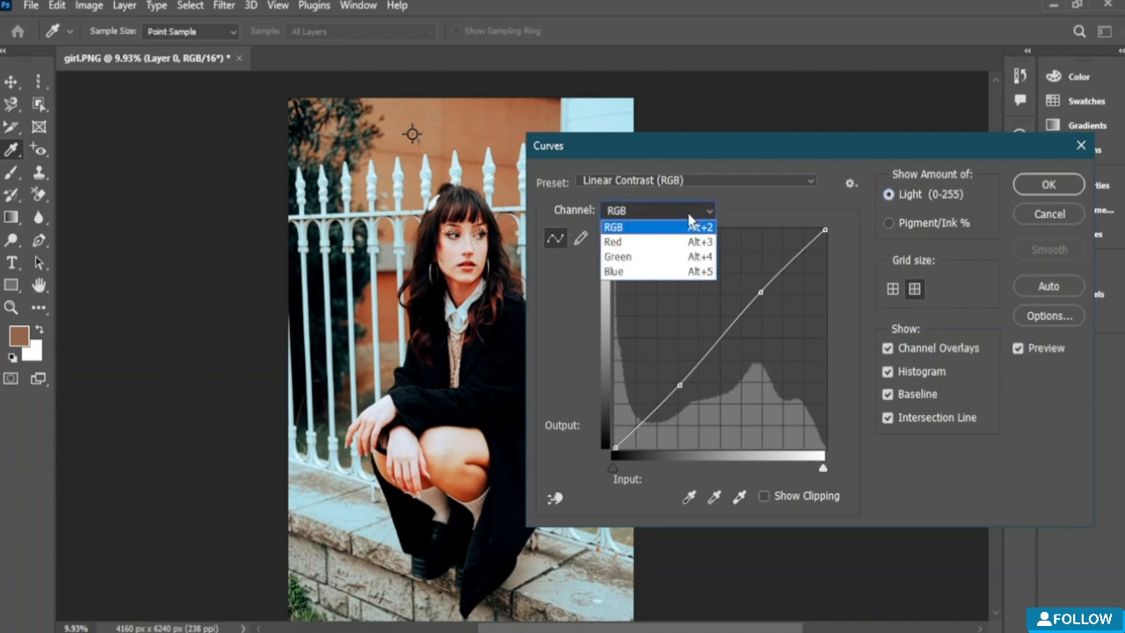
left_click(1050, 186)
left_click(1048, 186)
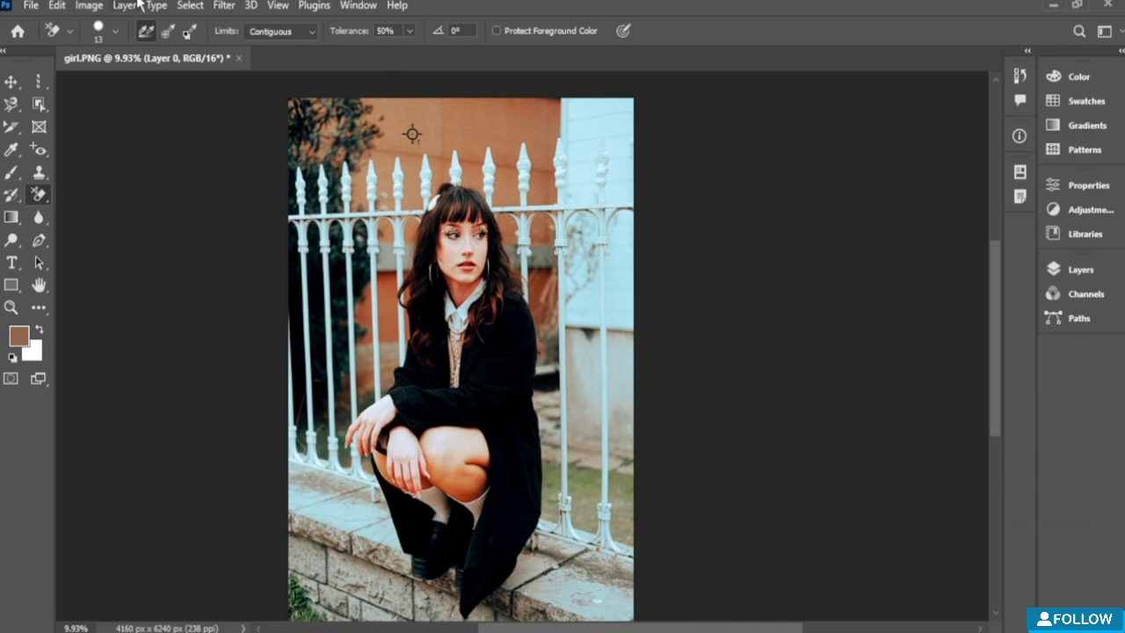
Step: Try an Exposure adjustment of -1.08 with an offset of +0.0020 on the photo
left_click(89, 5)
mouse_move(150, 50)
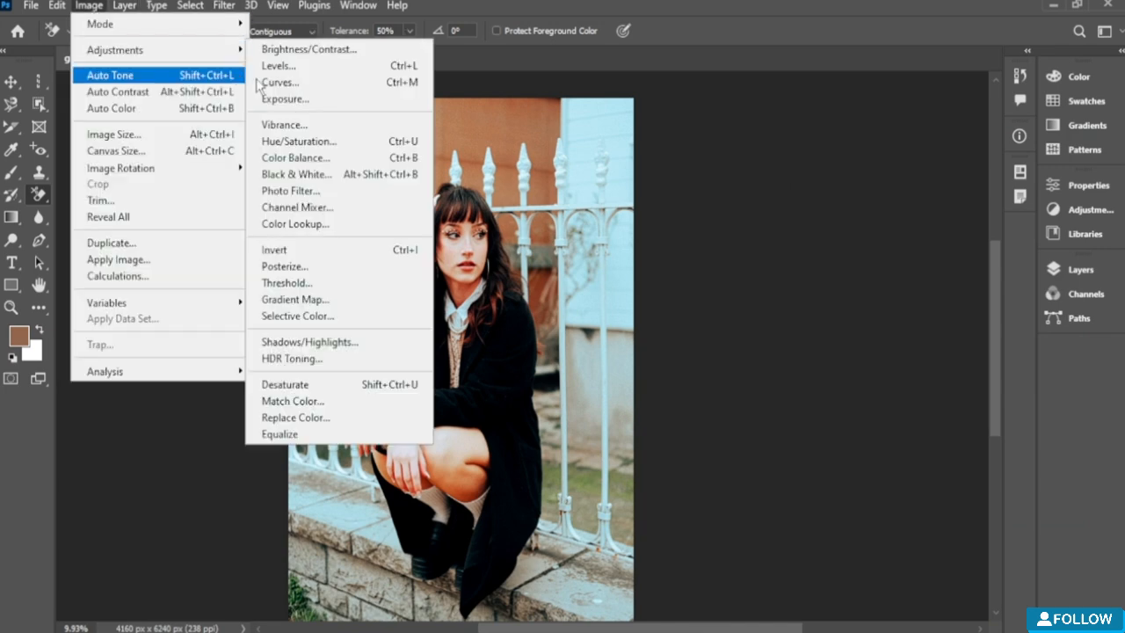
left_click(313, 100)
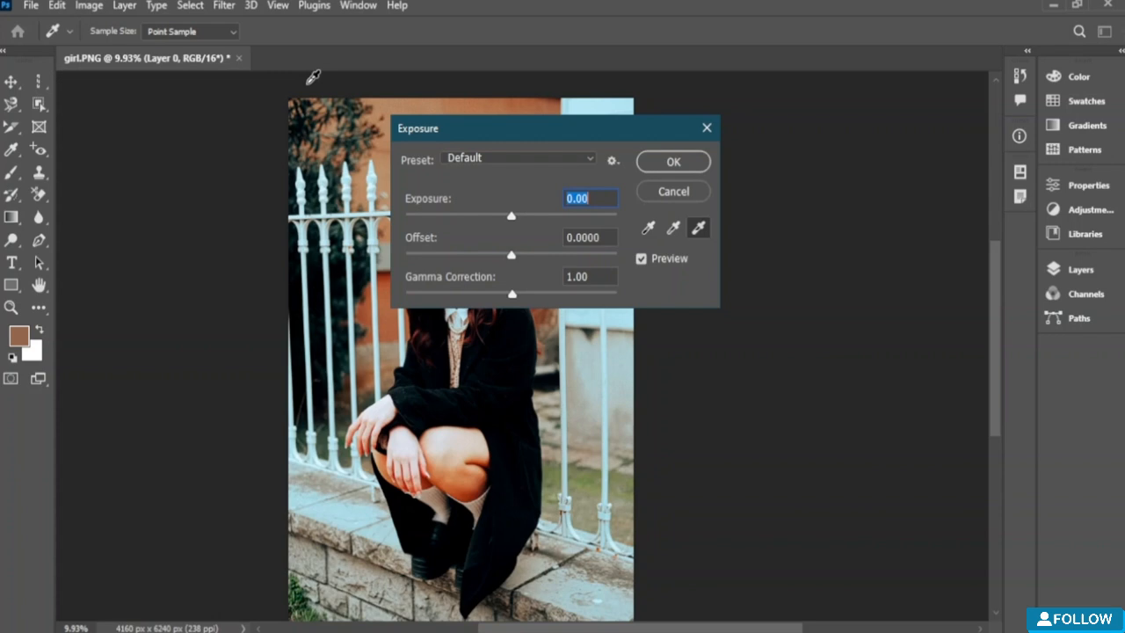
left_click_drag(601, 140, 856, 127)
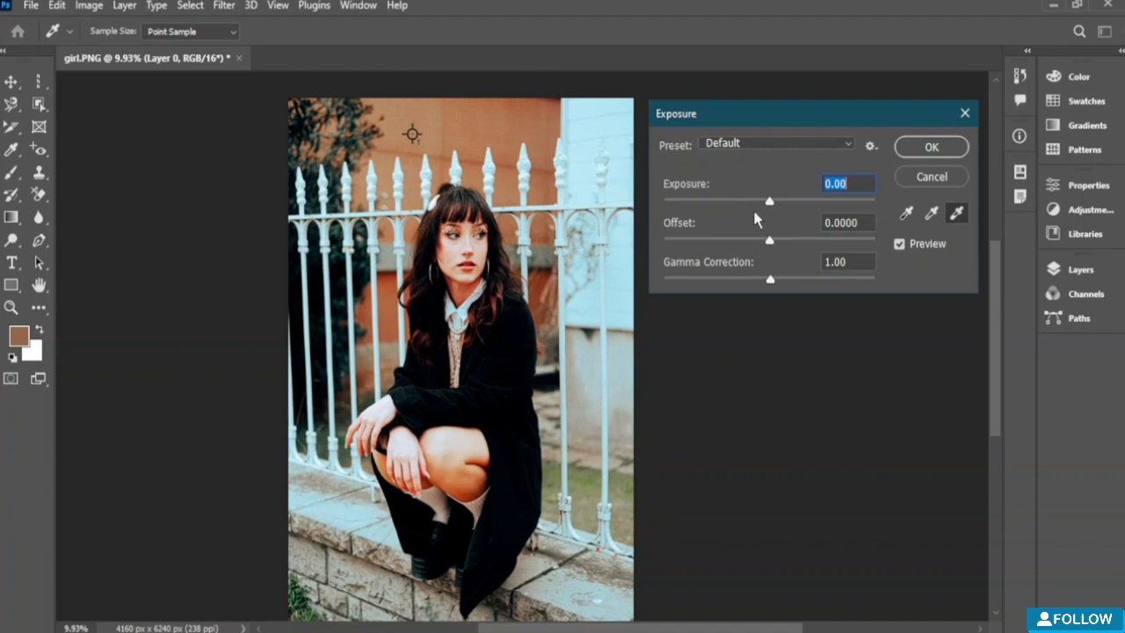
left_click_drag(769, 201, 751, 201)
mouse_move(770, 240)
left_mouse_down()
mouse_move(788, 244)
mouse_move(769, 244)
left_mouse_up()
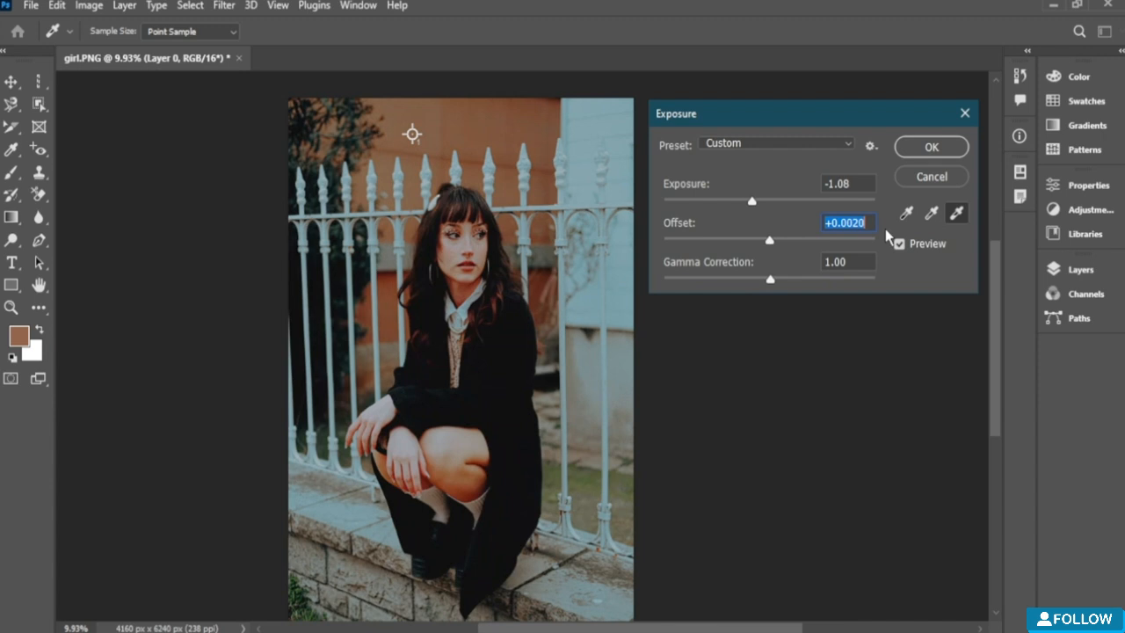
left_click(916, 176)
key("e")
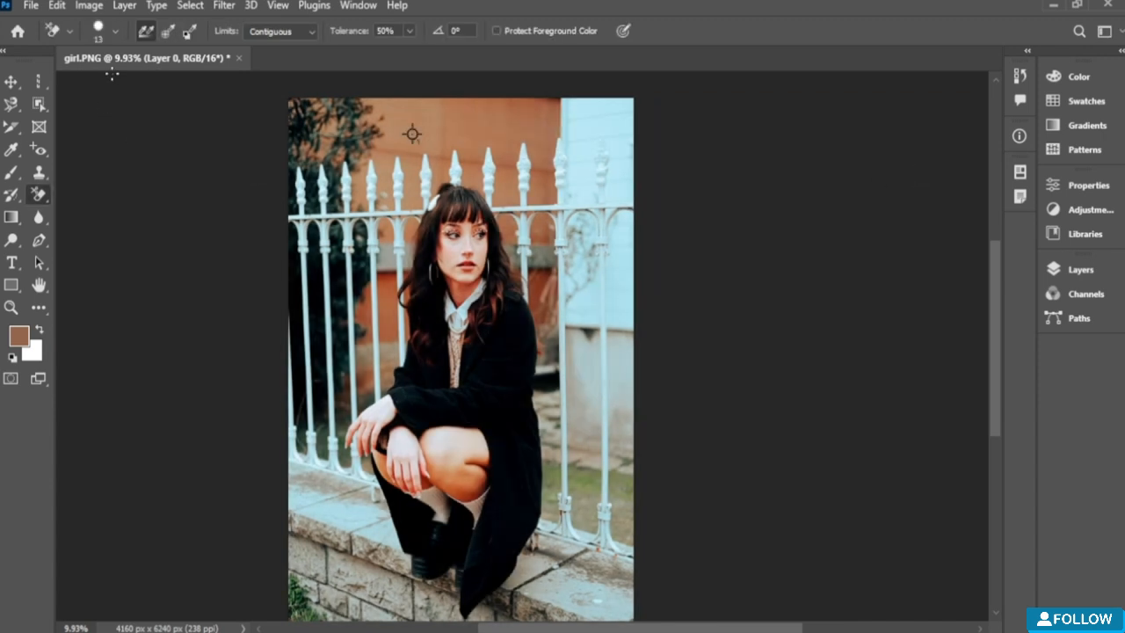
Step: Try Color Balance levels of -23, -18 and +15 on the photo's midtones
left_click(91, 7)
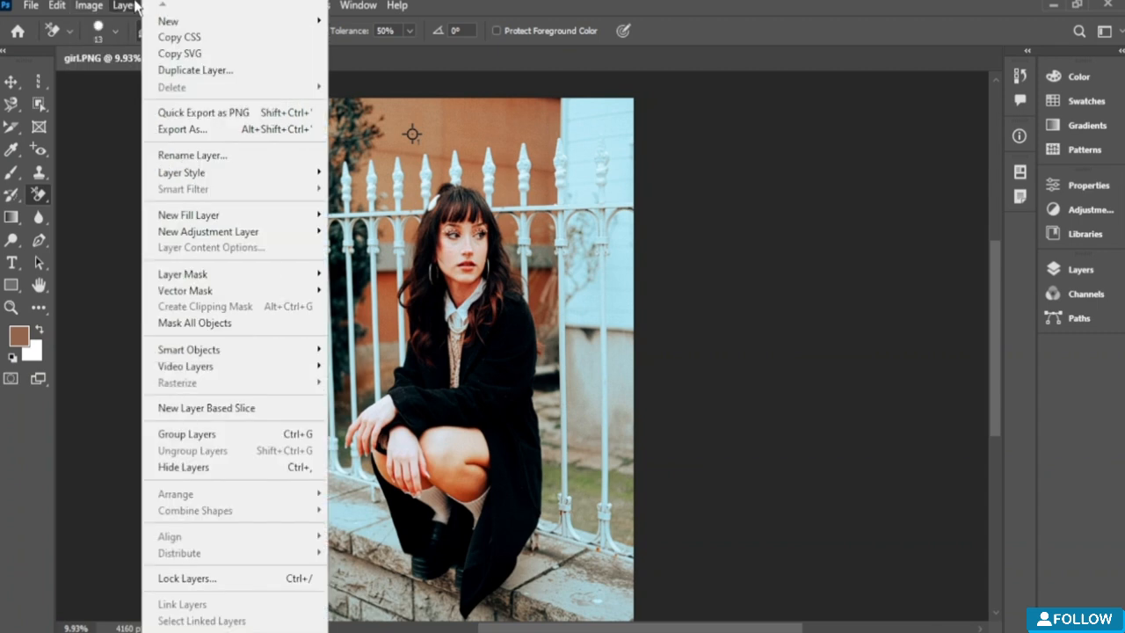
mouse_move(79, 14)
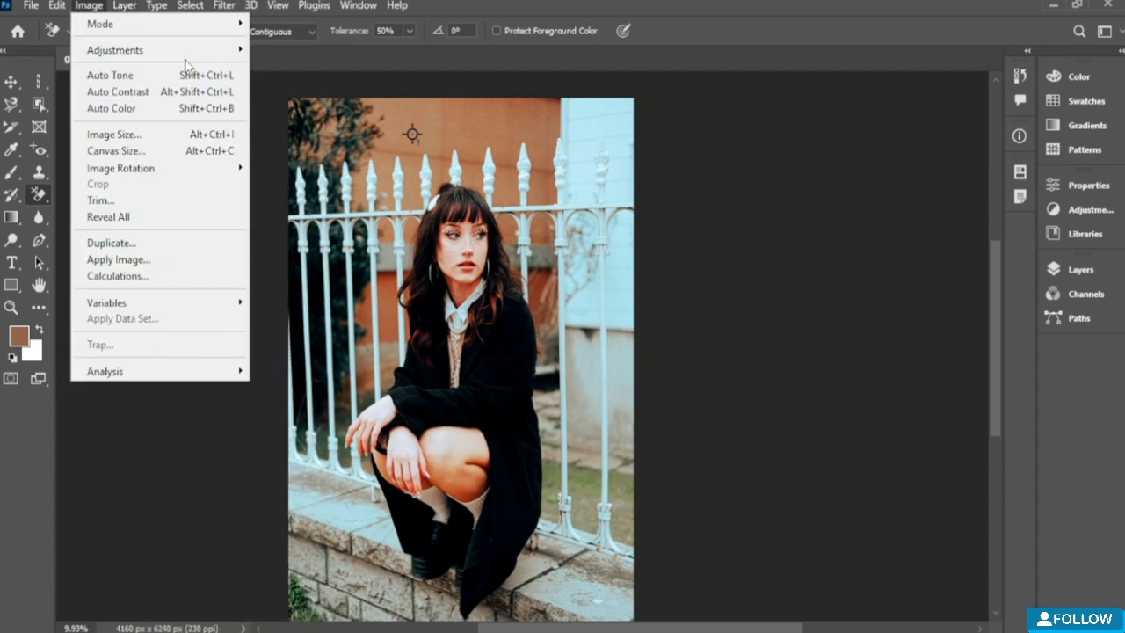
mouse_move(207, 51)
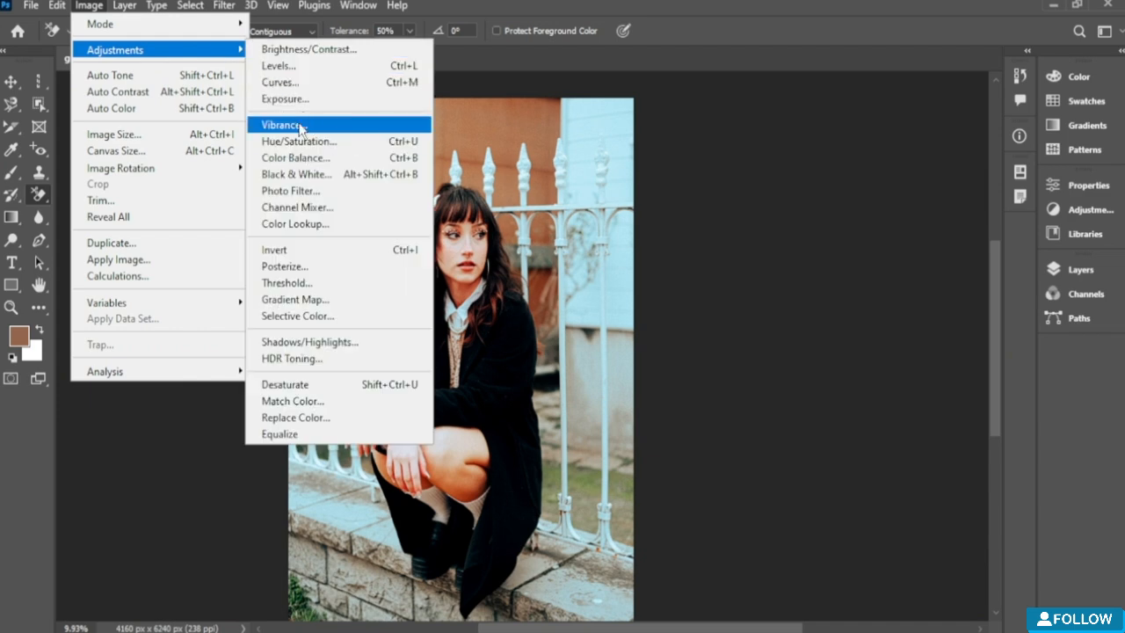
left_click(295, 158)
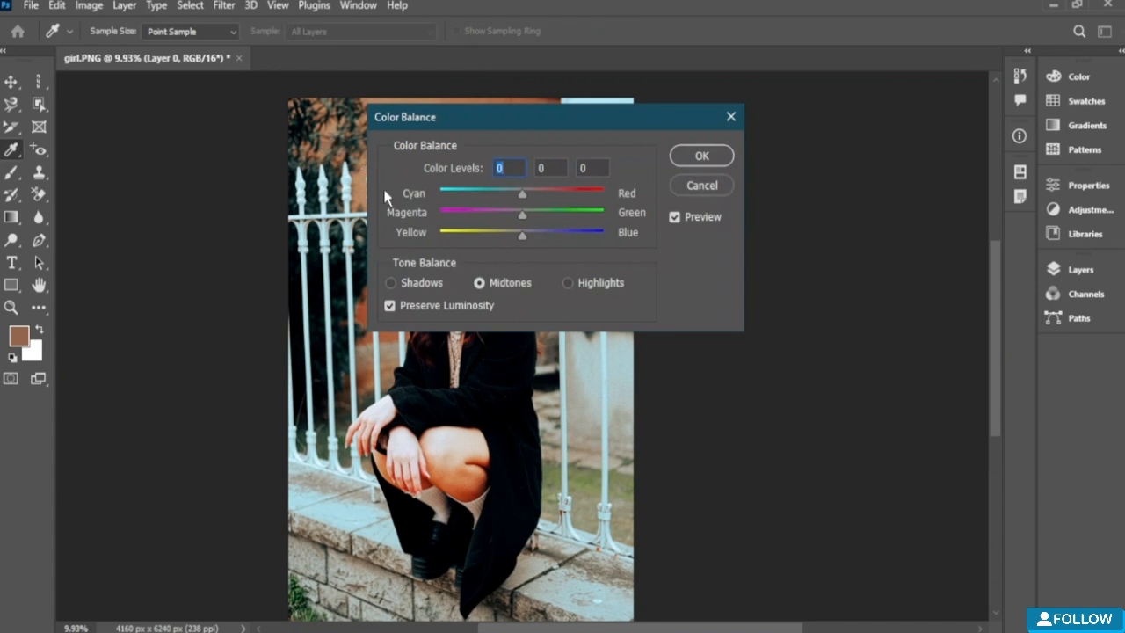
left_click_drag(522, 194, 534, 236)
left_click_drag(531, 117, 676, 264)
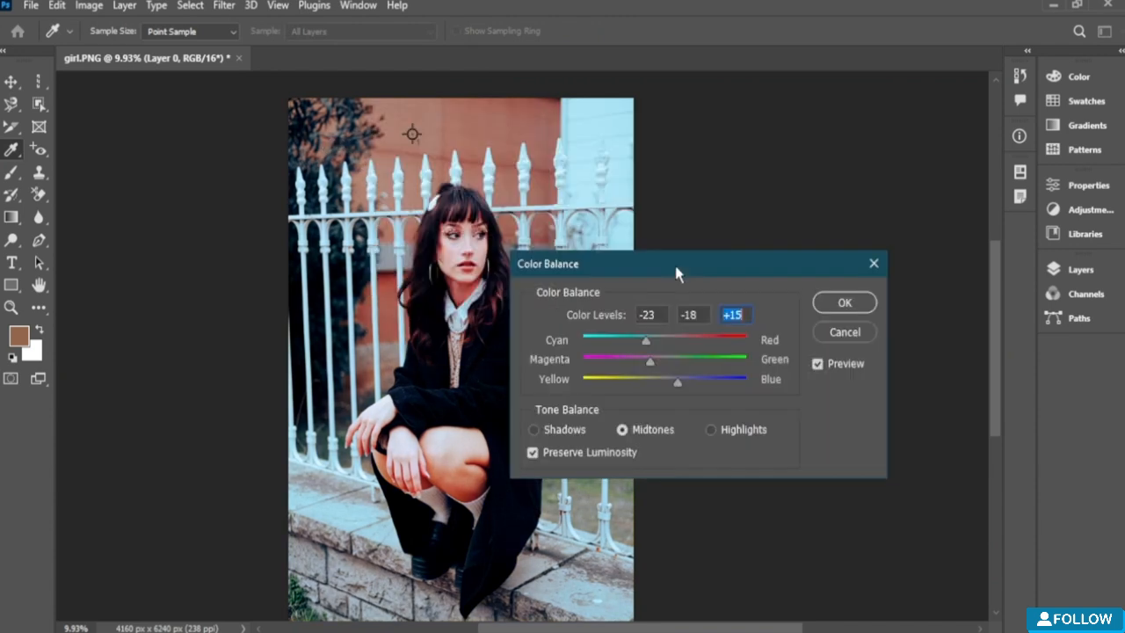
Step: Try shifting the shadows' yellow-blue balance to -23 in Color Balance
left_click(712, 430)
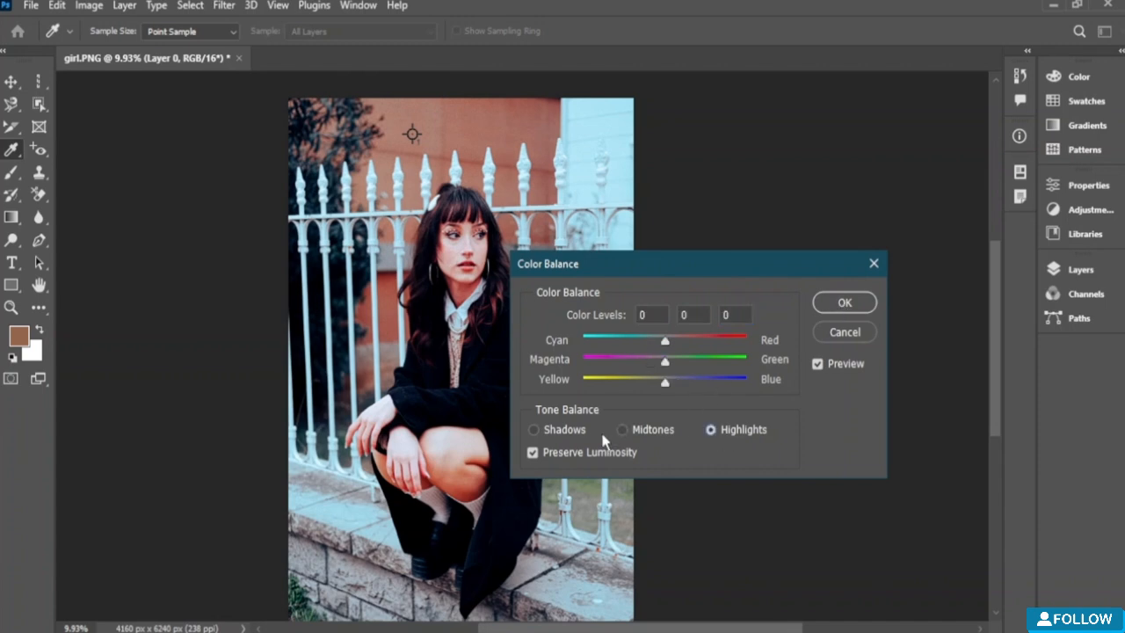
left_click(623, 432)
left_click(567, 432)
left_click_drag(651, 384, 646, 383)
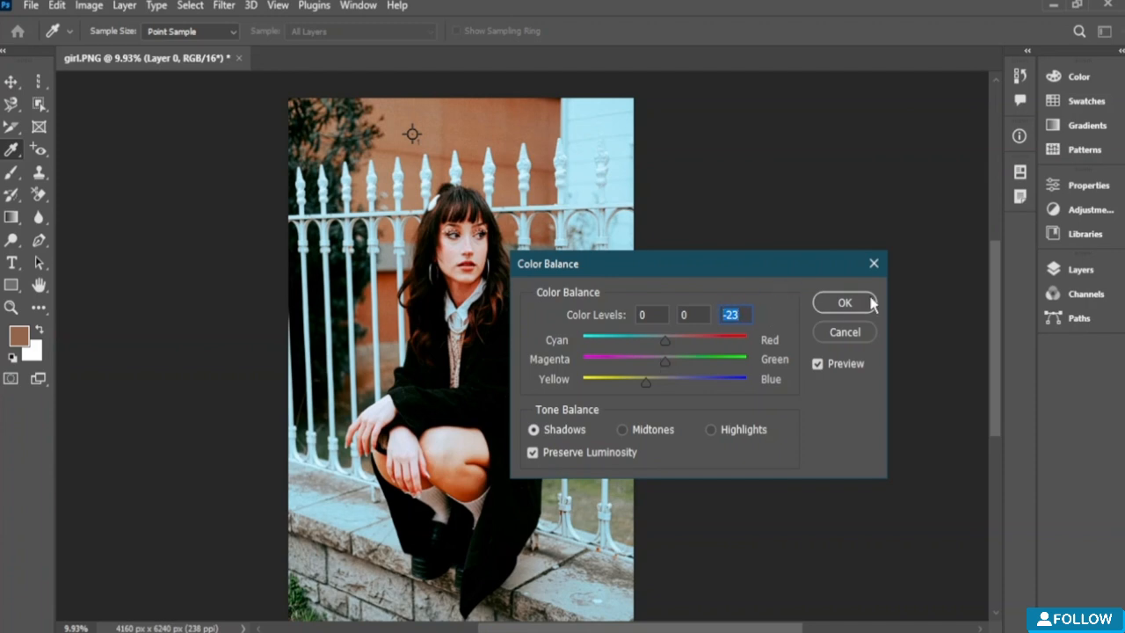
left_click(844, 302)
key("e")
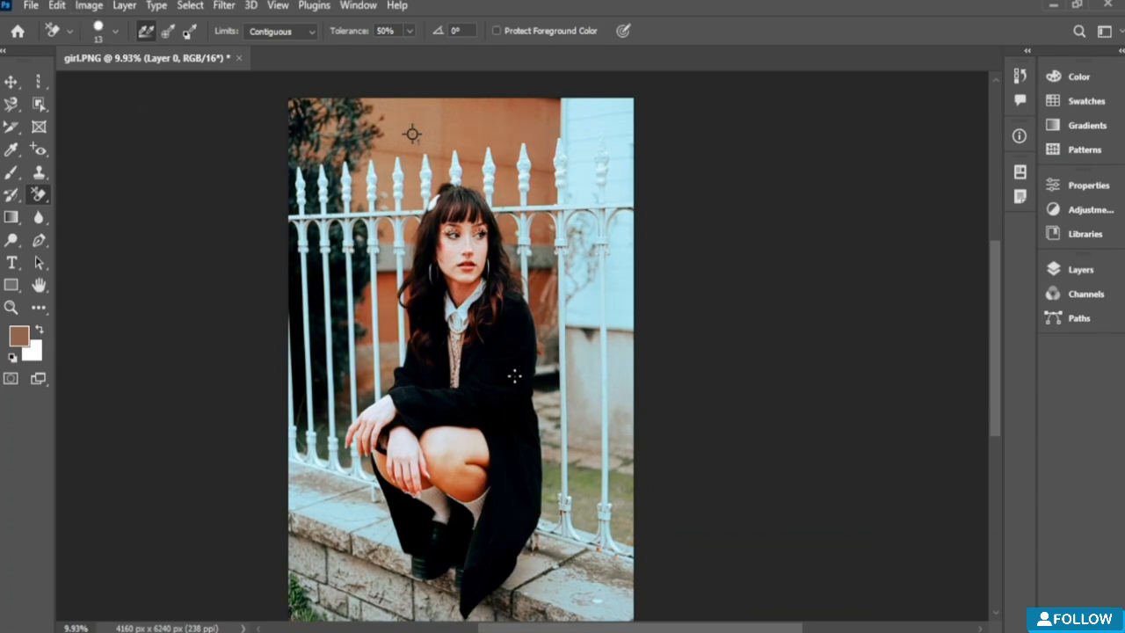
left_click(91, 7)
mouse_move(207, 53)
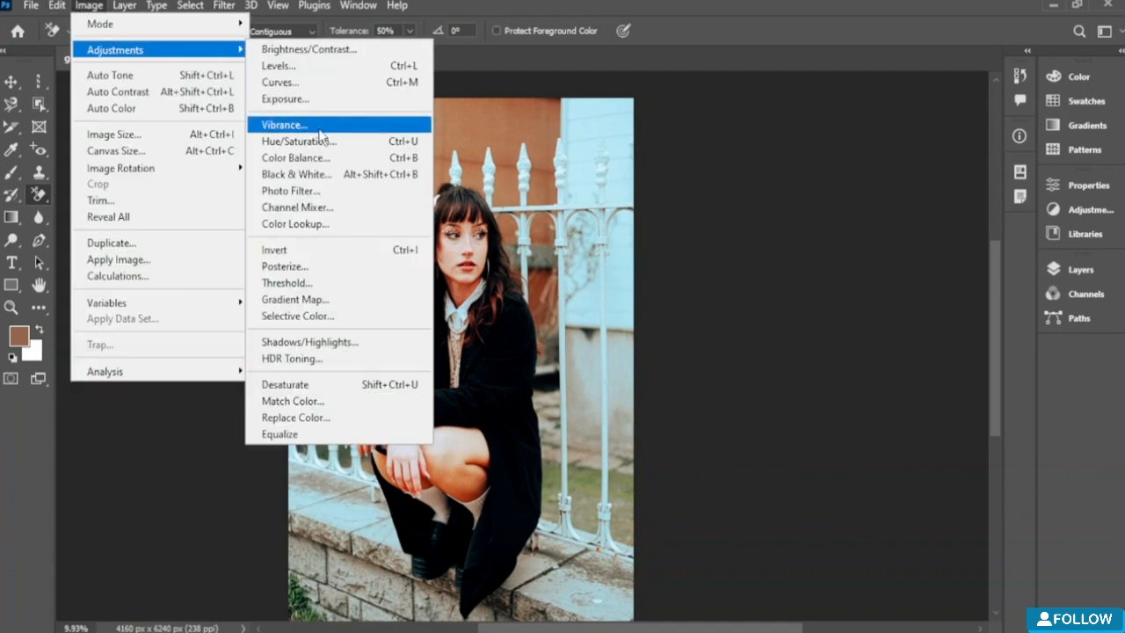
left_click(364, 151)
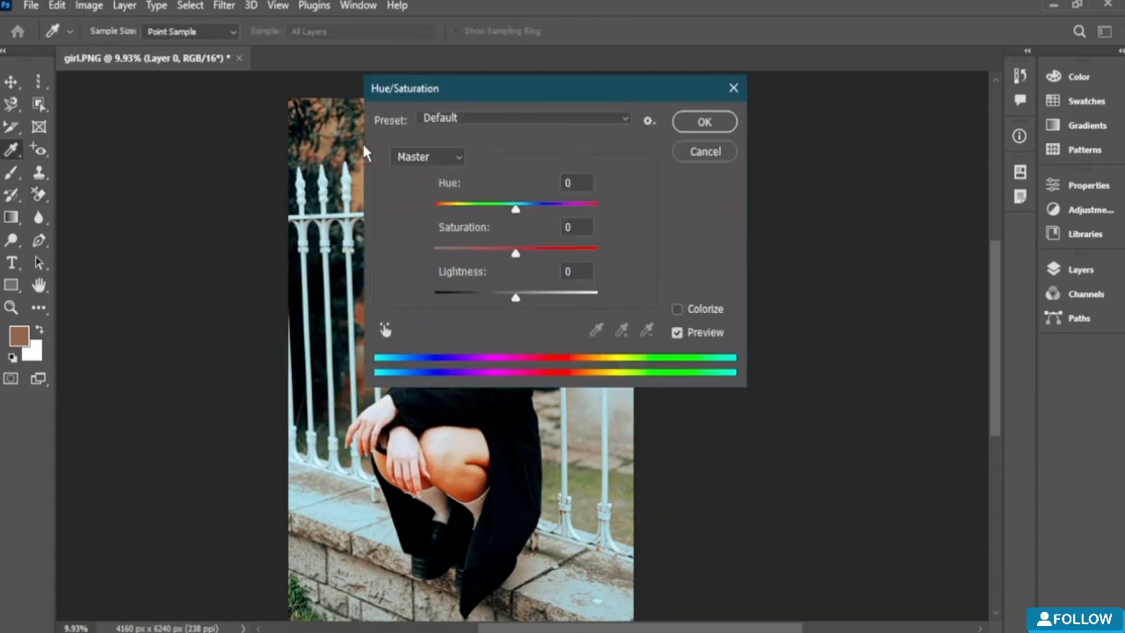
left_click(96, 9)
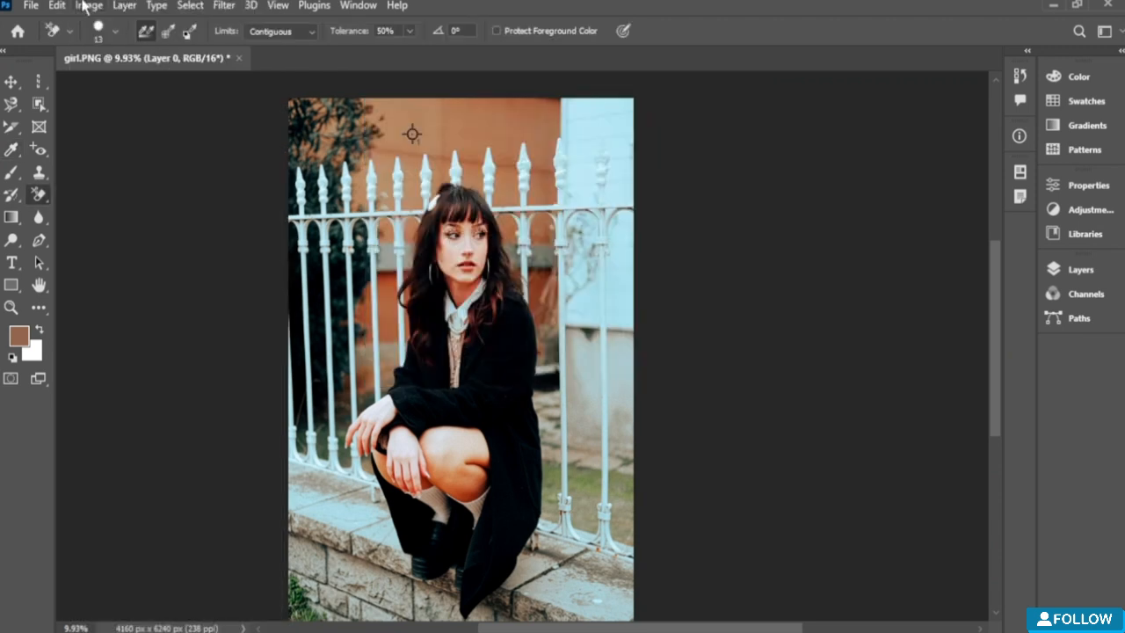
left_click(88, 6)
mouse_move(201, 52)
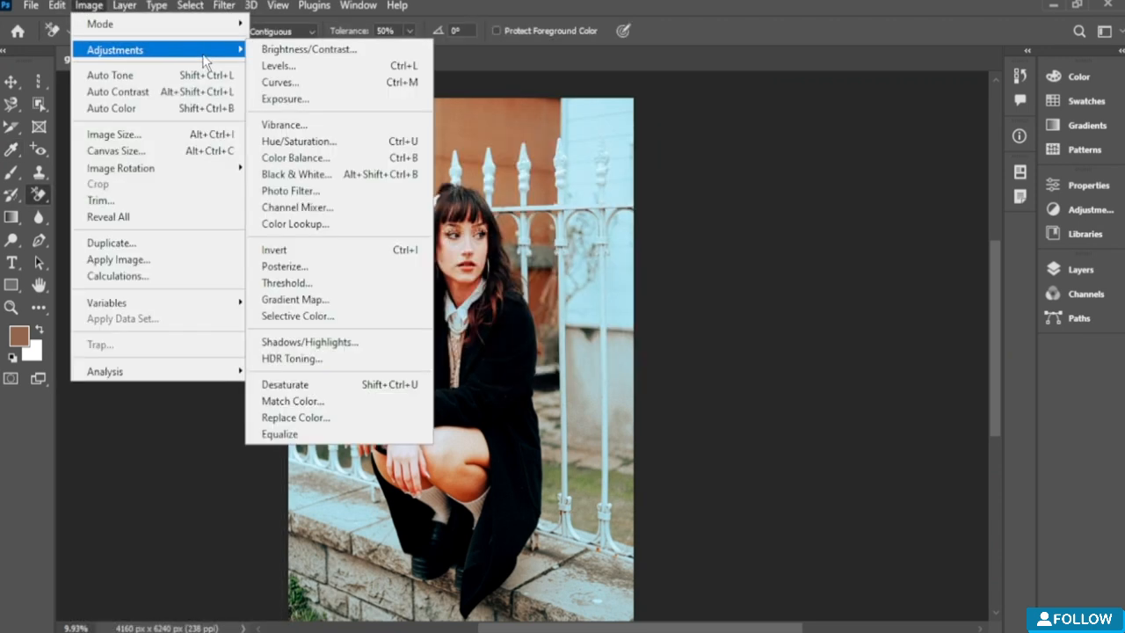
left_click(343, 157)
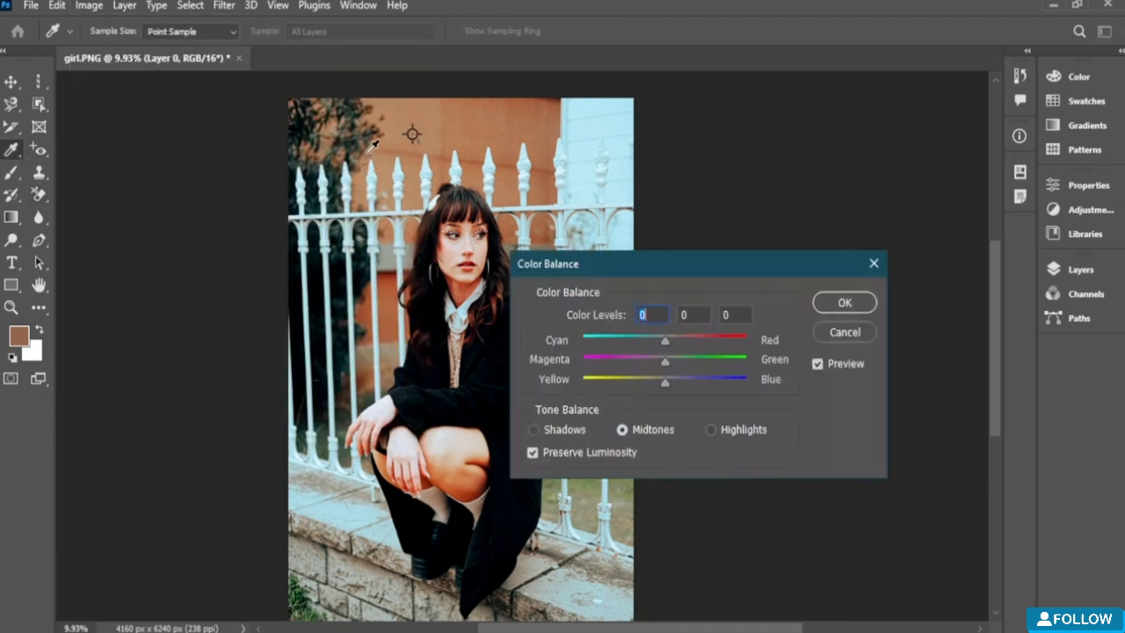
left_click_drag(685, 265, 712, 232)
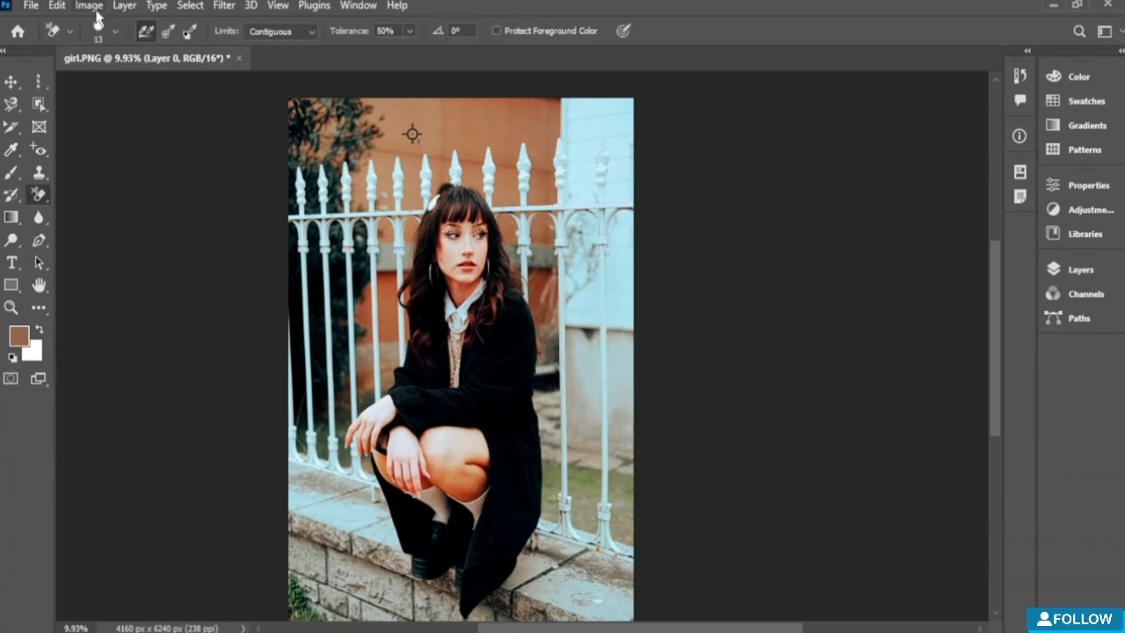
Step: Try a Black & White conversion of the photo with Yellows at -115 and altered Reds, and cancel it
left_click(58, 5)
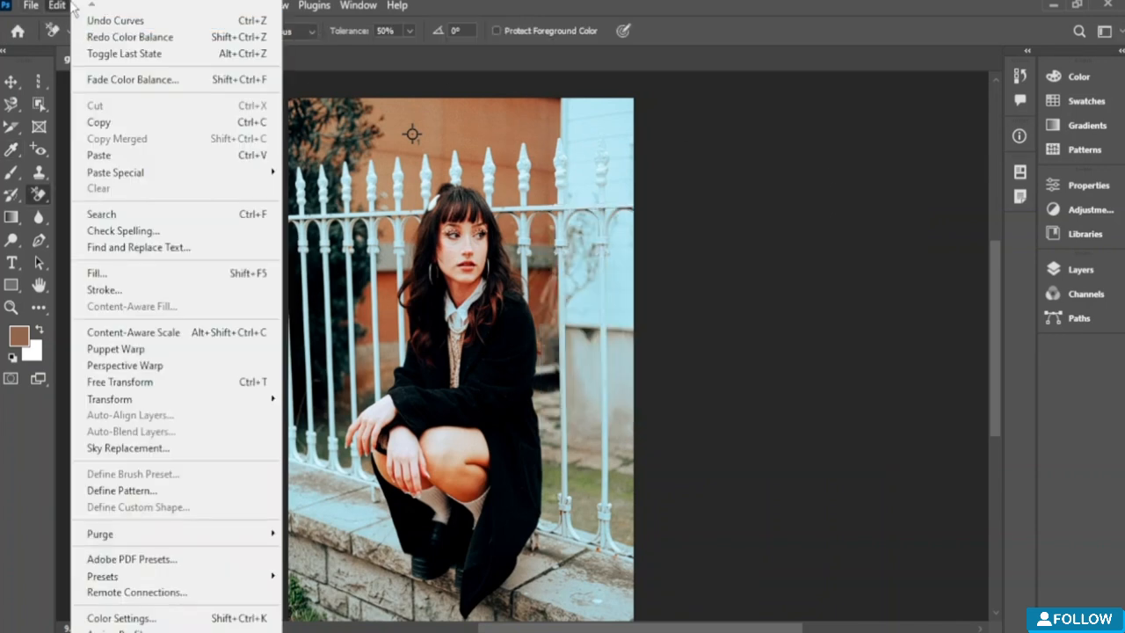
left_click(74, 7)
left_click(98, 6)
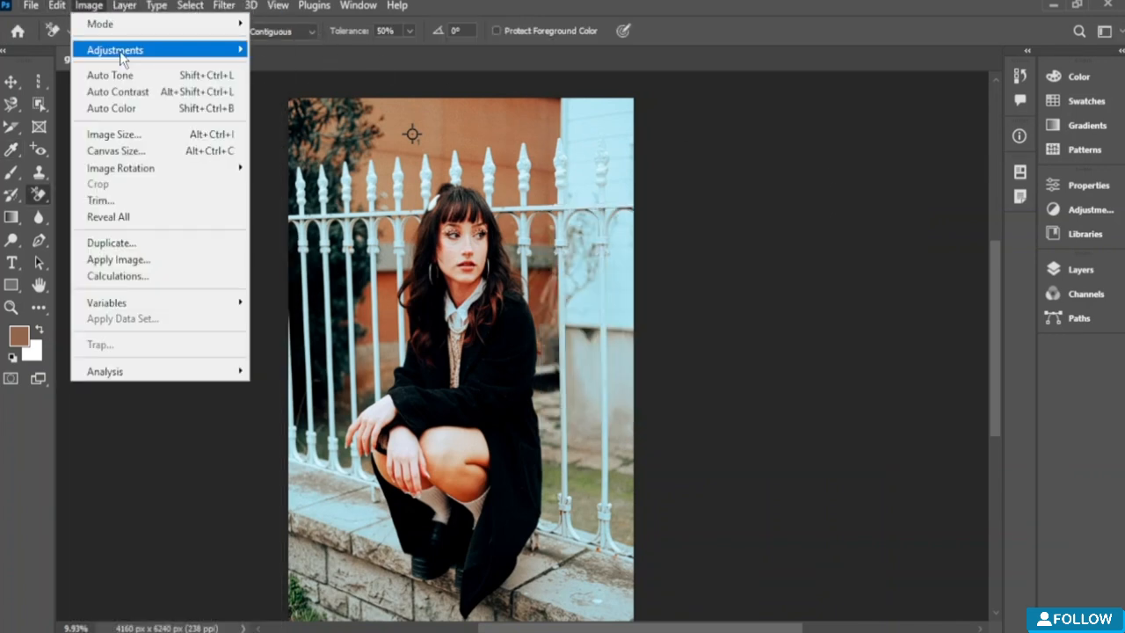
mouse_move(120, 51)
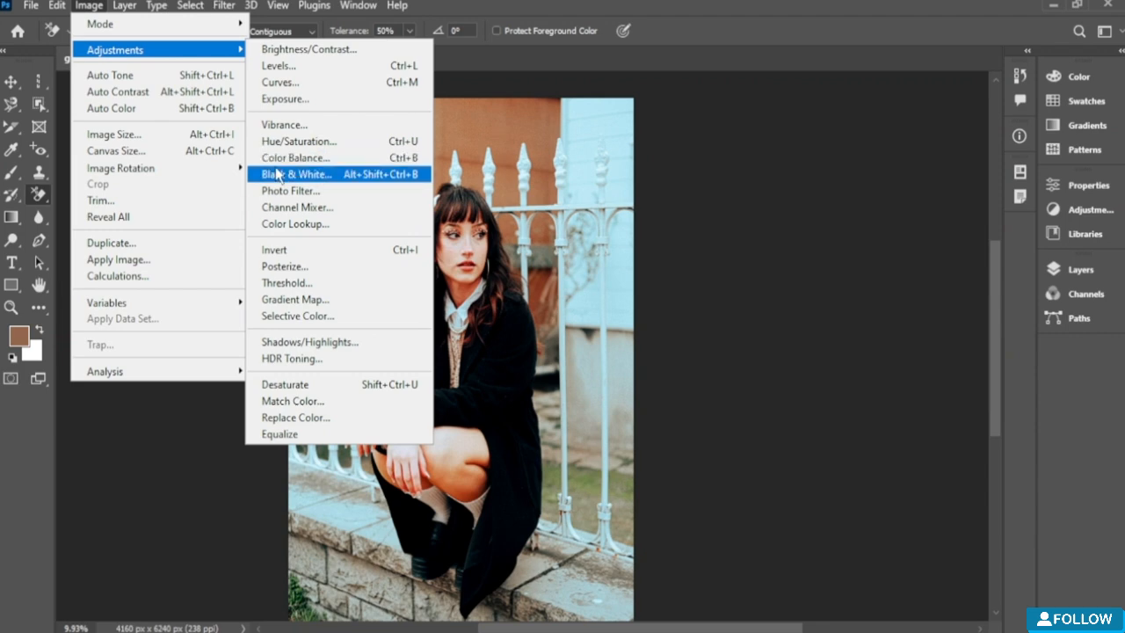
left_click(298, 174)
left_click_drag(516, 38, 793, 126)
left_click_drag(790, 256, 710, 230)
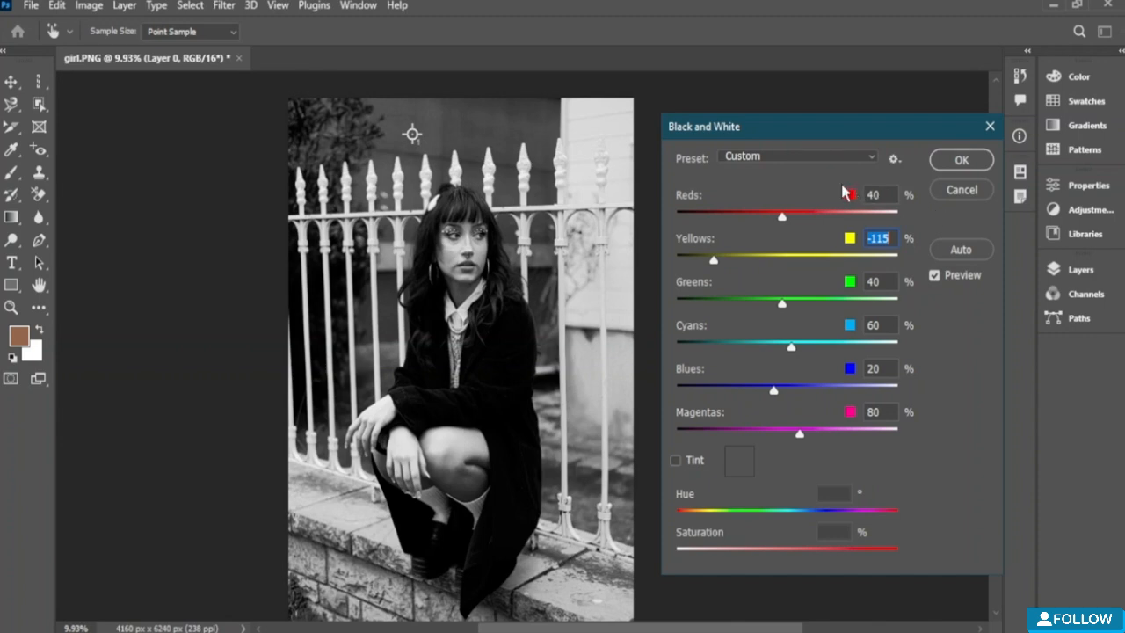
left_click_drag(843, 192, 513, 180)
left_click_drag(678, 217, 826, 237)
left_click(960, 193)
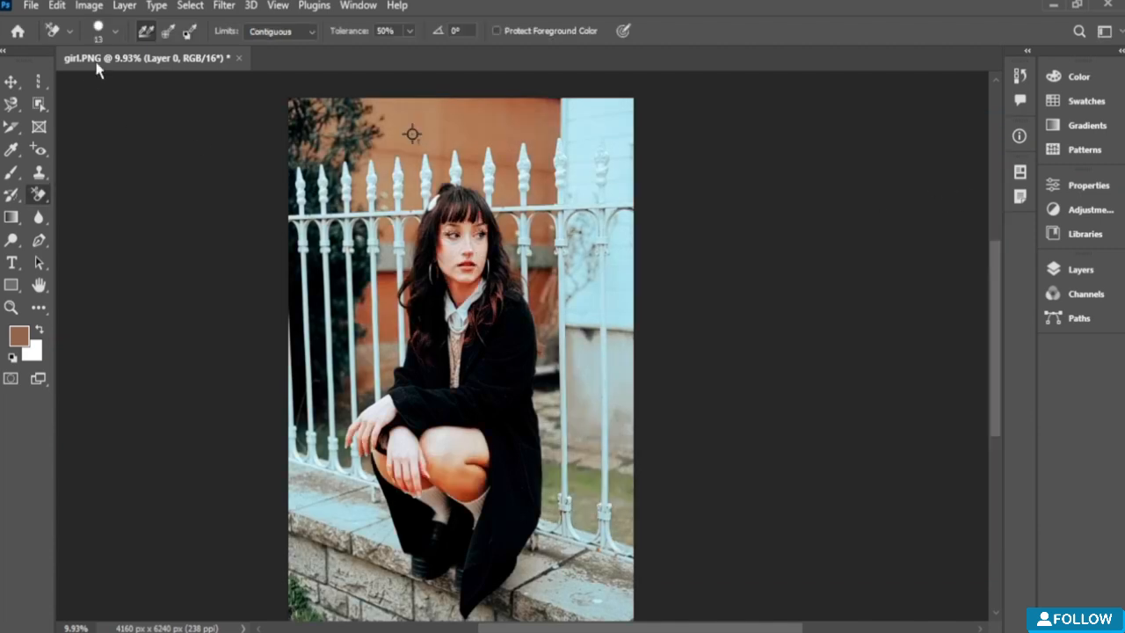
Step: Apply a Photo Filter adjustment to the portrait using the Orange filter
left_click(96, 9)
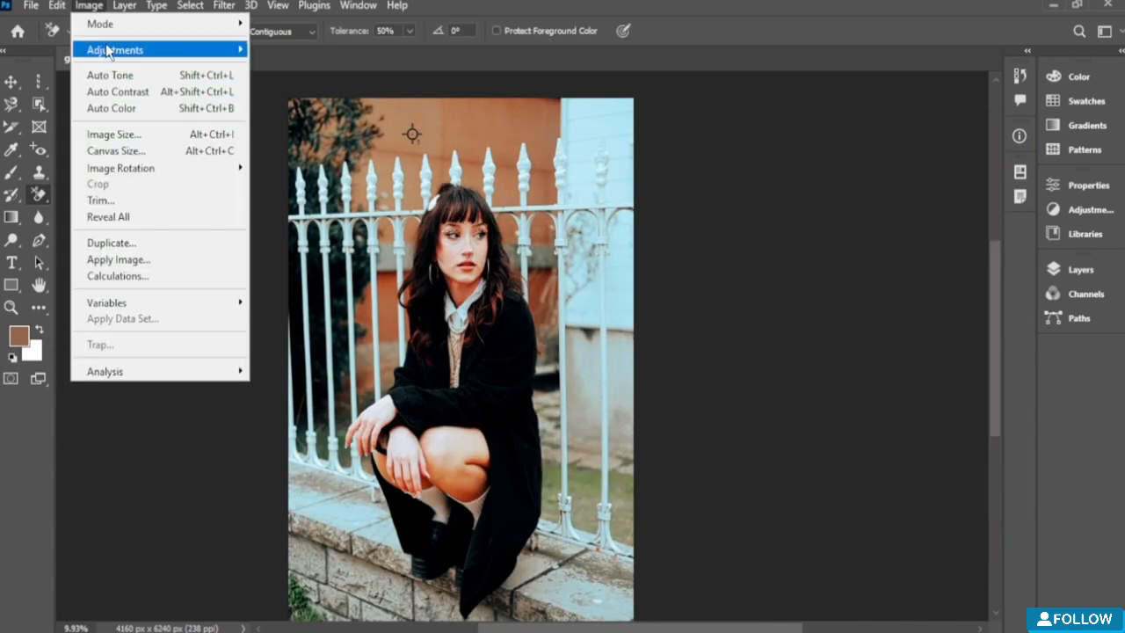
mouse_move(227, 62)
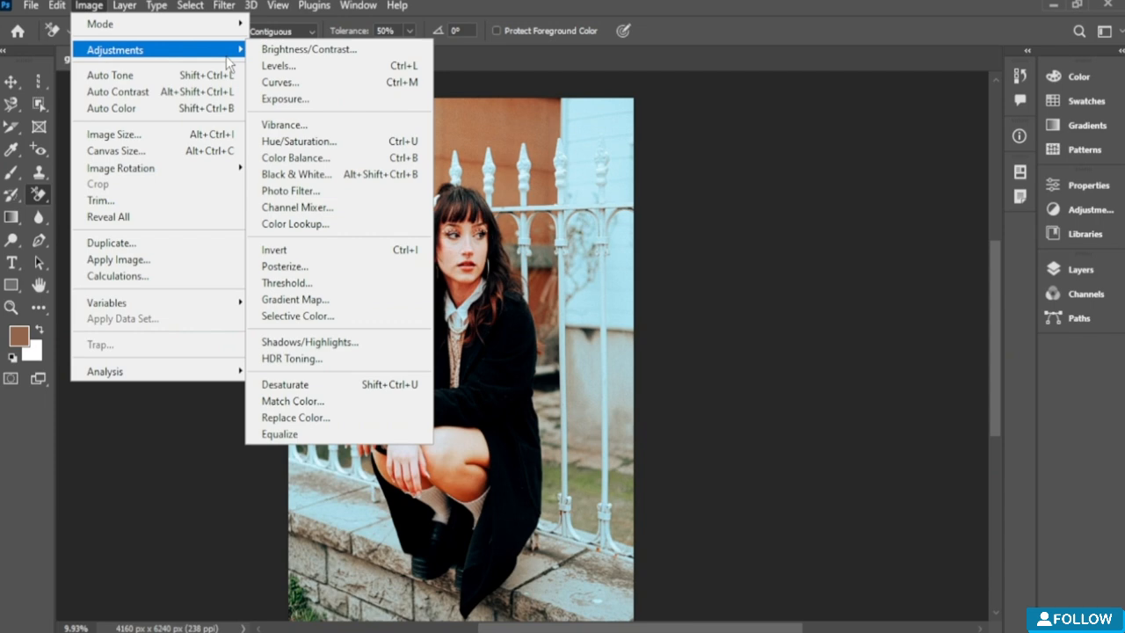
left_click(348, 192)
left_click_drag(543, 127, 654, 124)
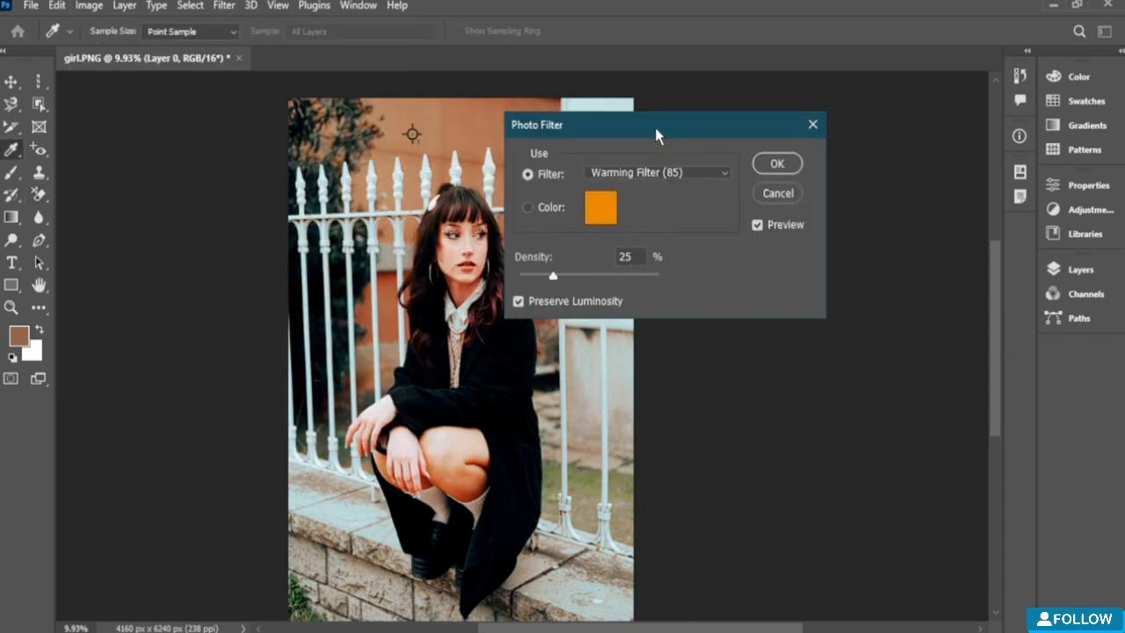
left_click(717, 176)
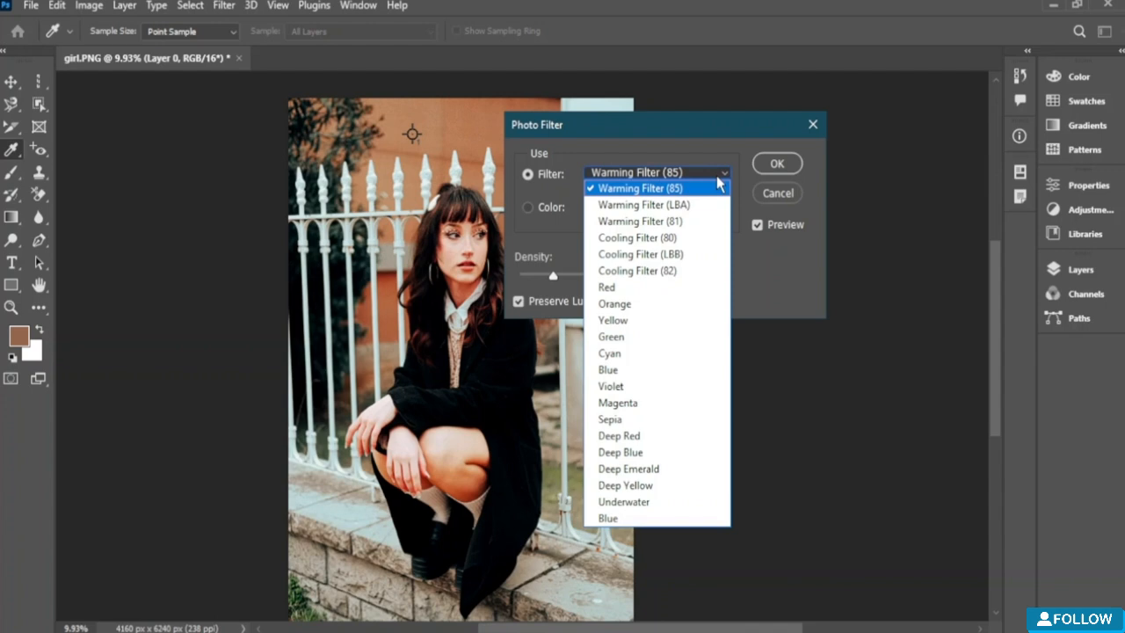
left_click(667, 304)
left_click(773, 163)
key("e")
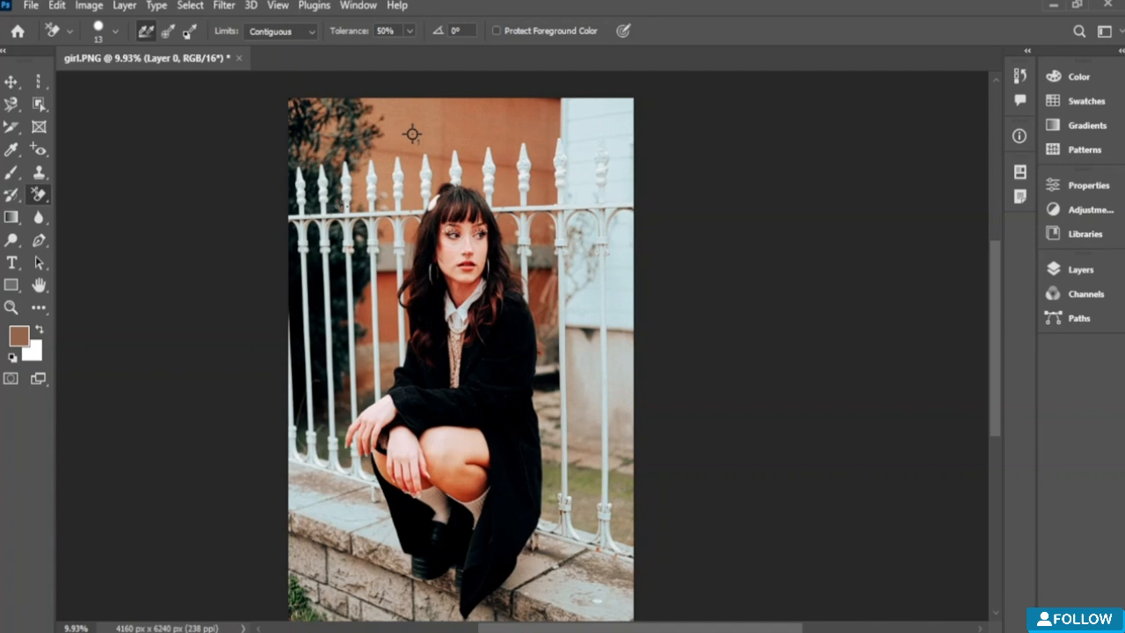
Step: Try the Channel Mixer on the Red output channel with Red at -6 and Green at -130, raise Red strongly, and cancel
left_click(88, 5)
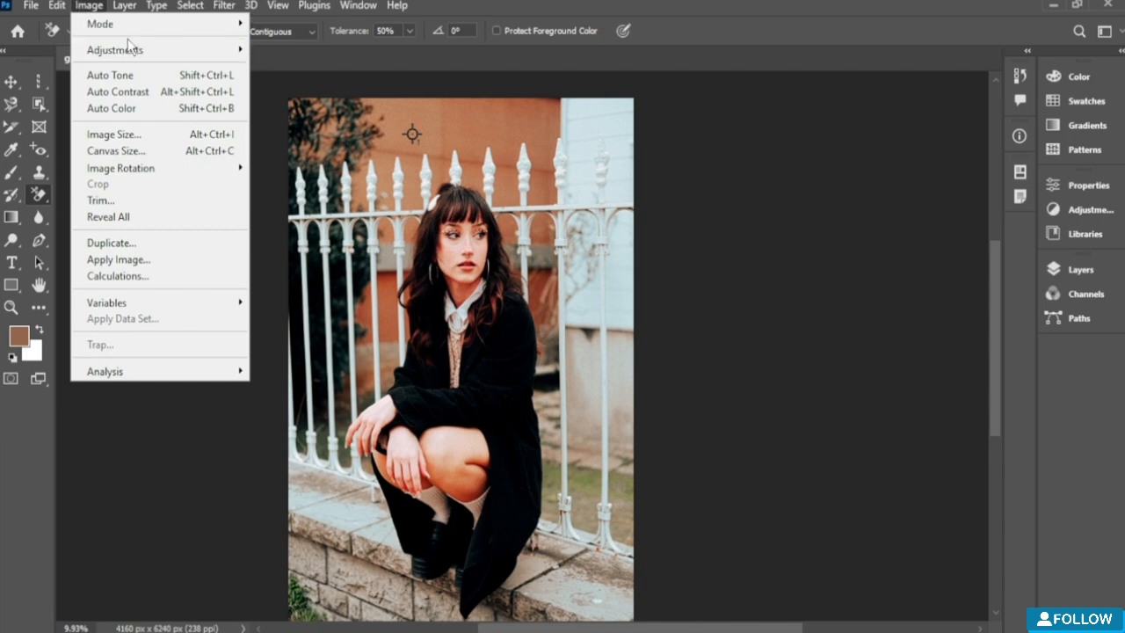
mouse_move(209, 53)
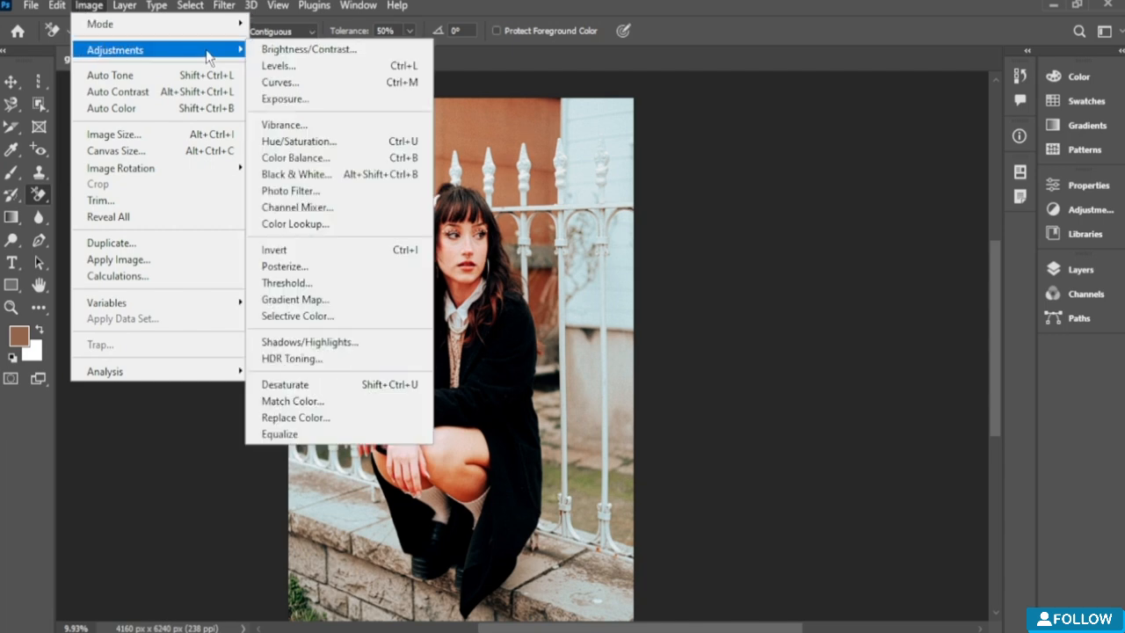
left_click(321, 208)
left_click_drag(550, 74, 810, 189)
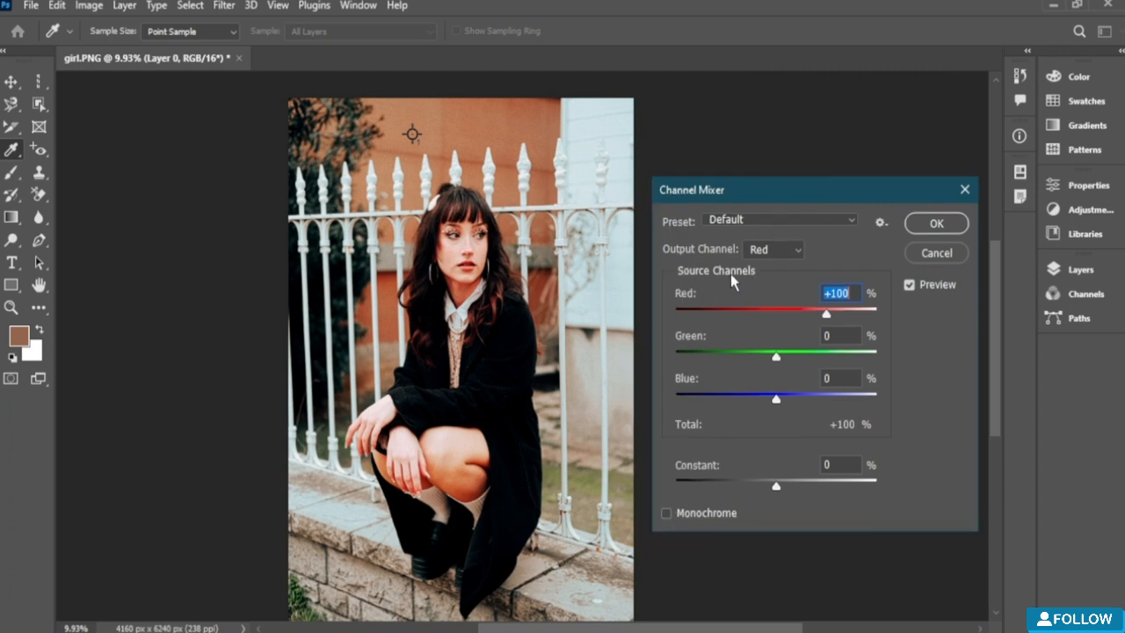
left_click_drag(826, 315, 771, 315)
left_click_drag(775, 355, 710, 356)
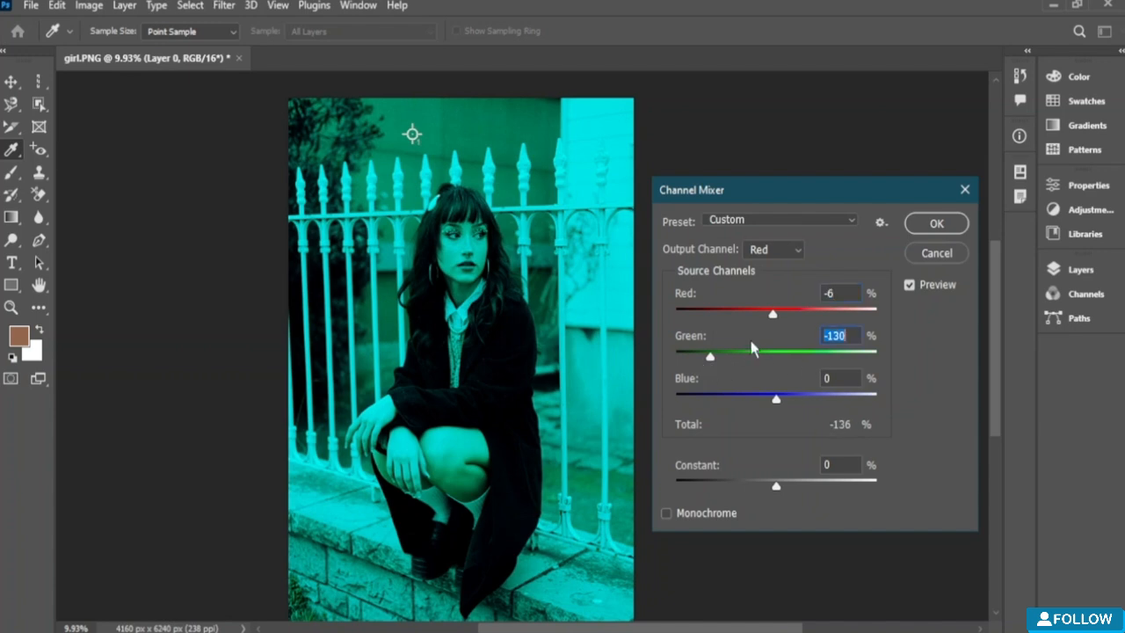
left_click_drag(771, 314, 862, 315)
left_click(913, 255)
Step: Try Channel Mixer values of Red -59, Green +51 and Blue +102 on the Red output channel, and cancel
left_click(89, 5)
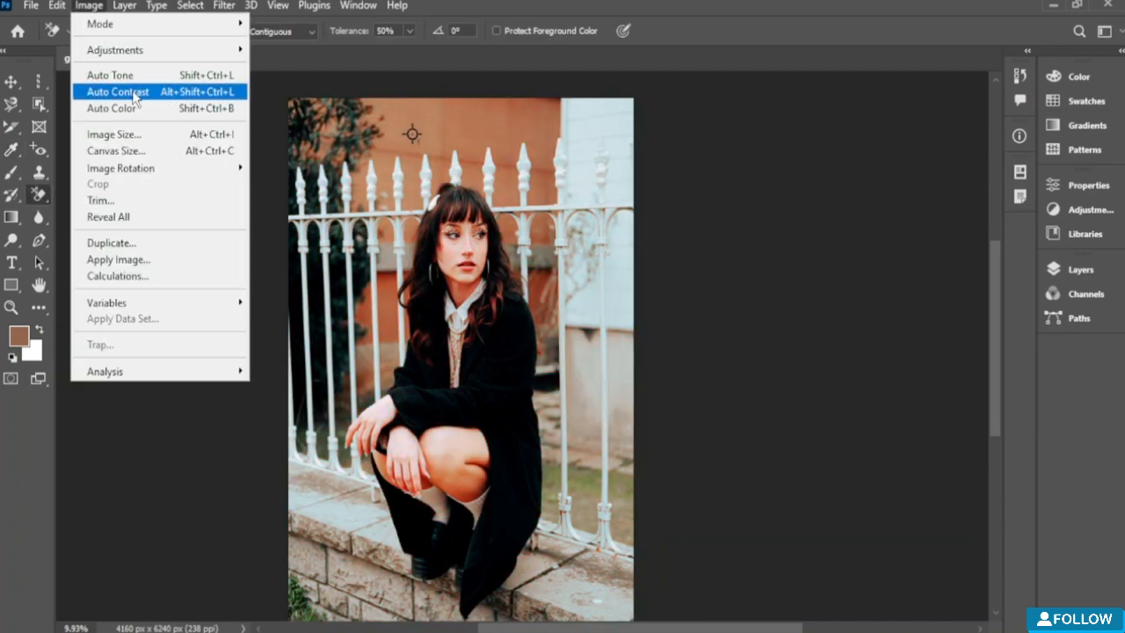
mouse_move(205, 52)
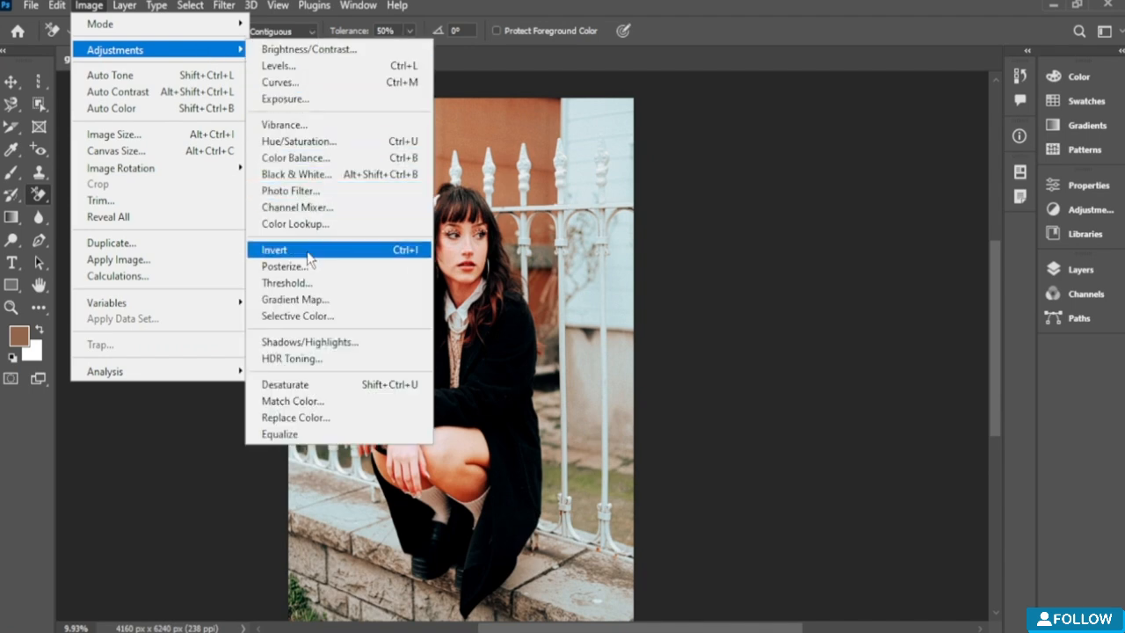
left_click(299, 208)
mouse_move(776, 357)
left_mouse_down()
mouse_move(716, 357)
mouse_move(772, 360)
left_mouse_up()
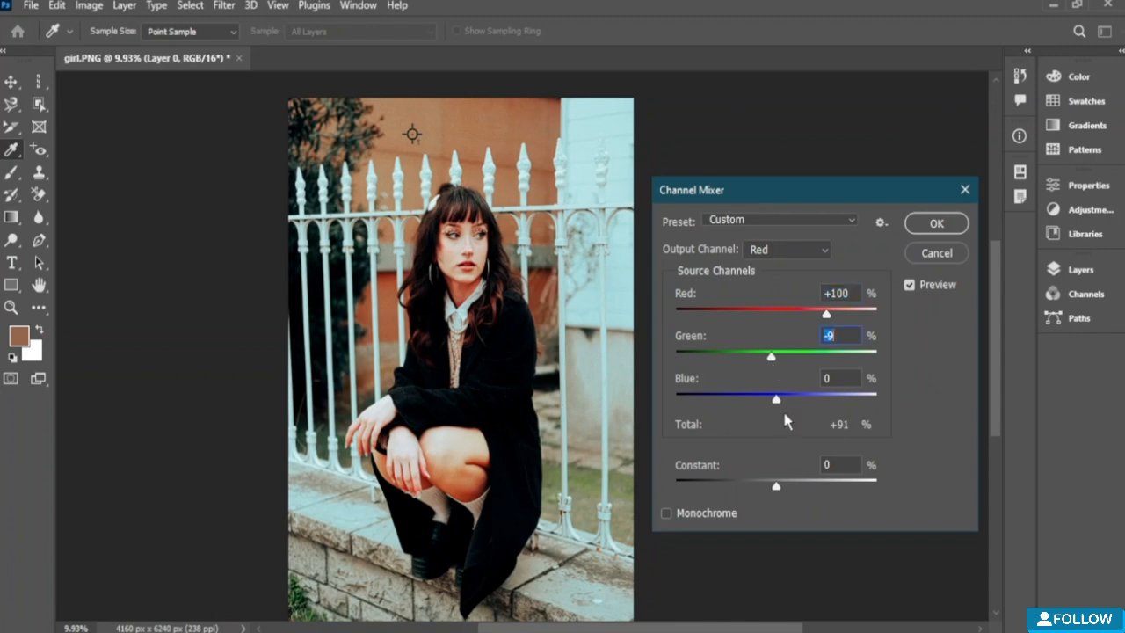
left_click_drag(777, 404, 826, 400)
left_click_drag(816, 317, 746, 316)
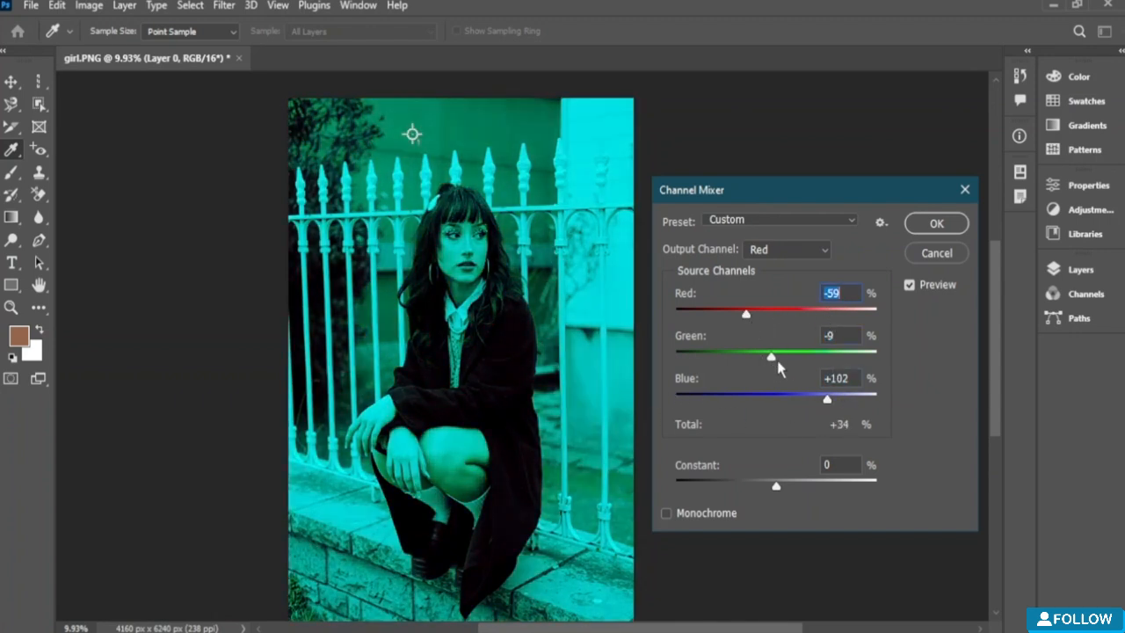
left_click_drag(773, 364, 797, 369)
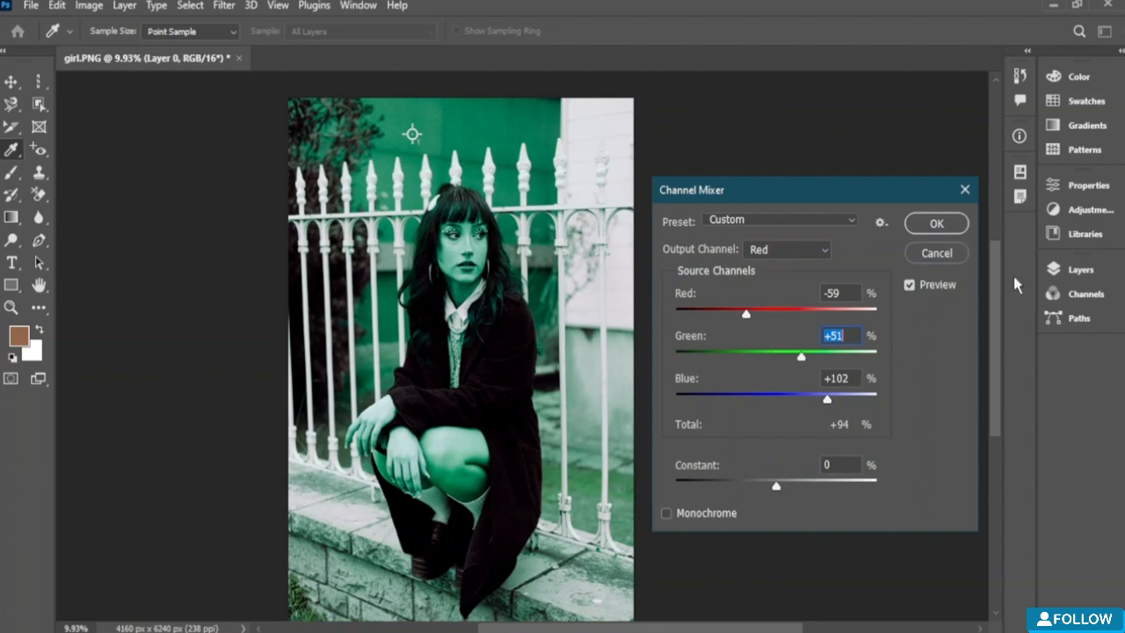
left_click(936, 253)
key("e")
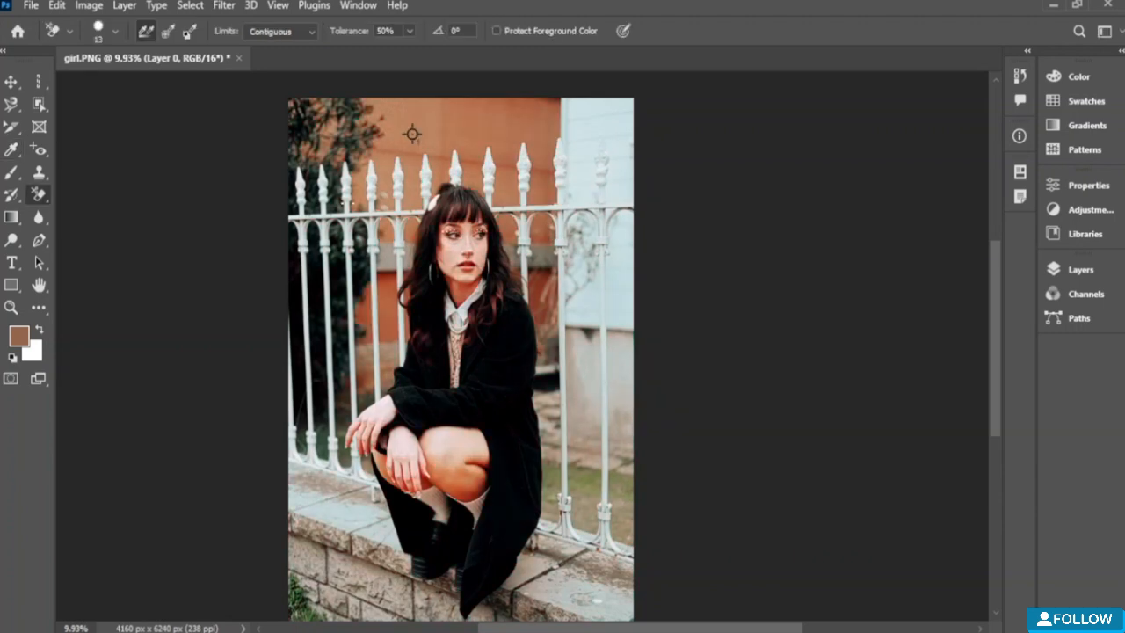
Step: Try the Abstract option in Color Lookup, dismiss the profile loading, and close the adjustment without a profile
left_click(89, 6)
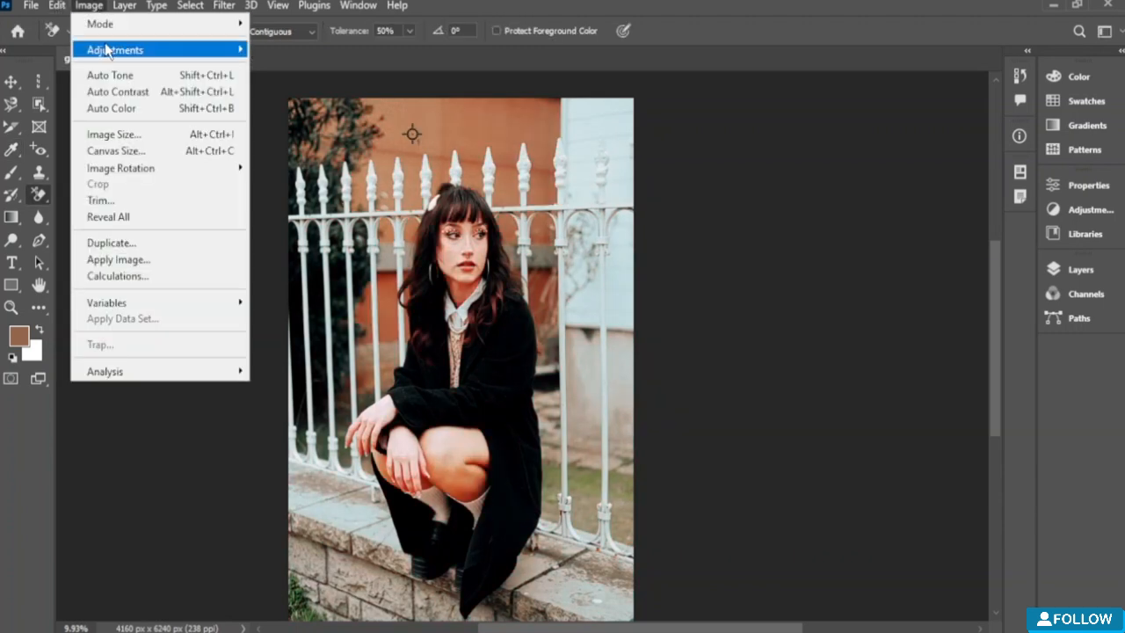
mouse_move(111, 50)
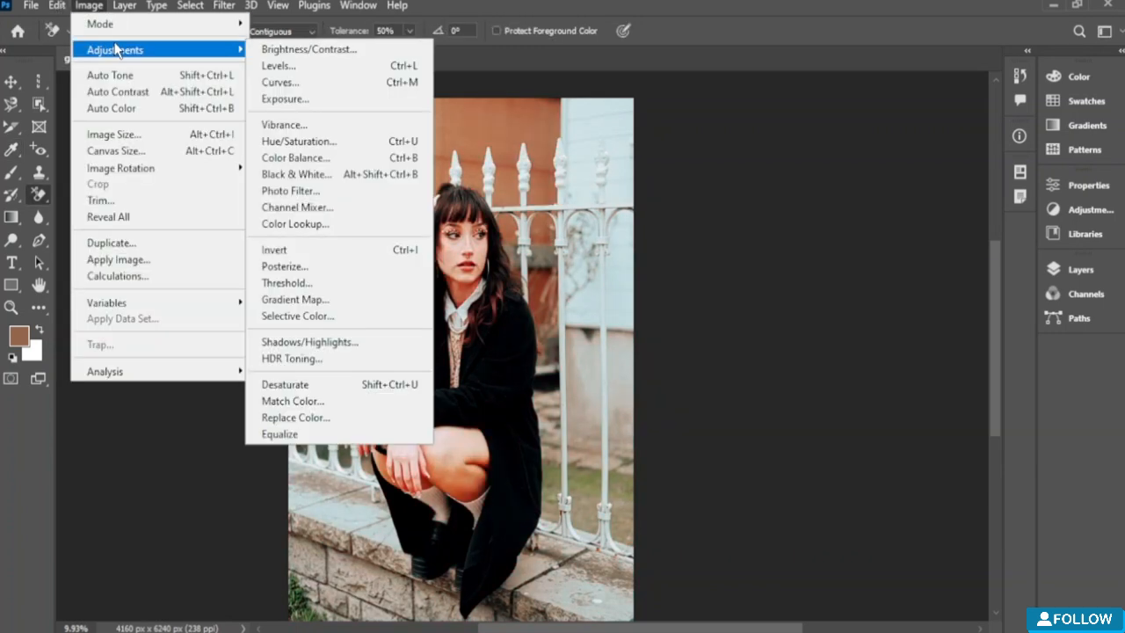
left_click(321, 226)
left_click_drag(510, 116, 600, 193)
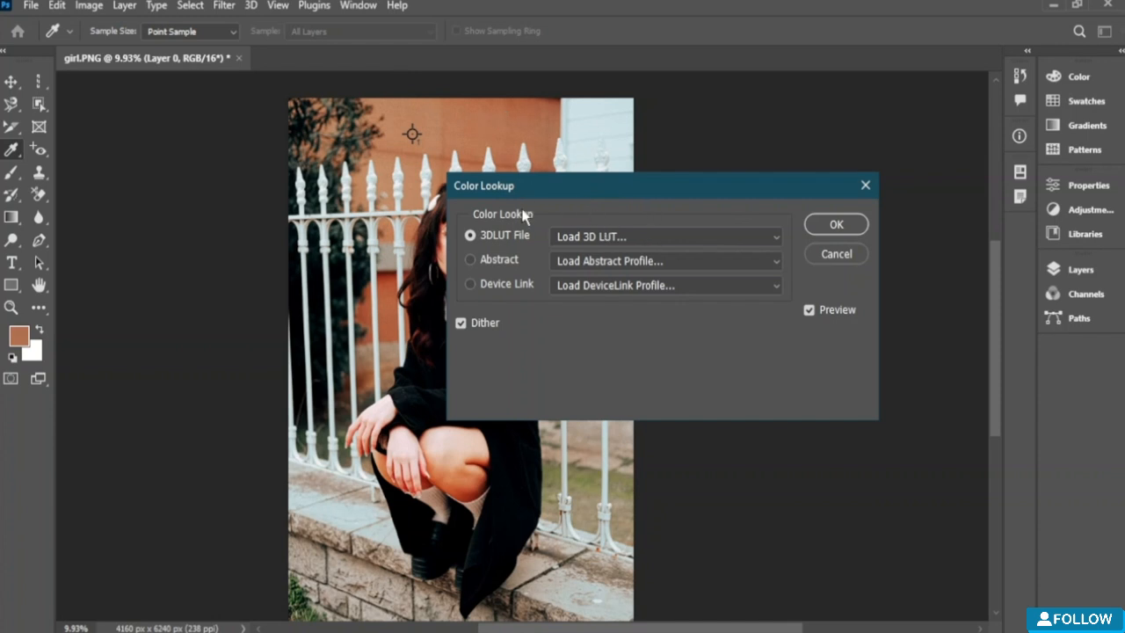
left_click(470, 262)
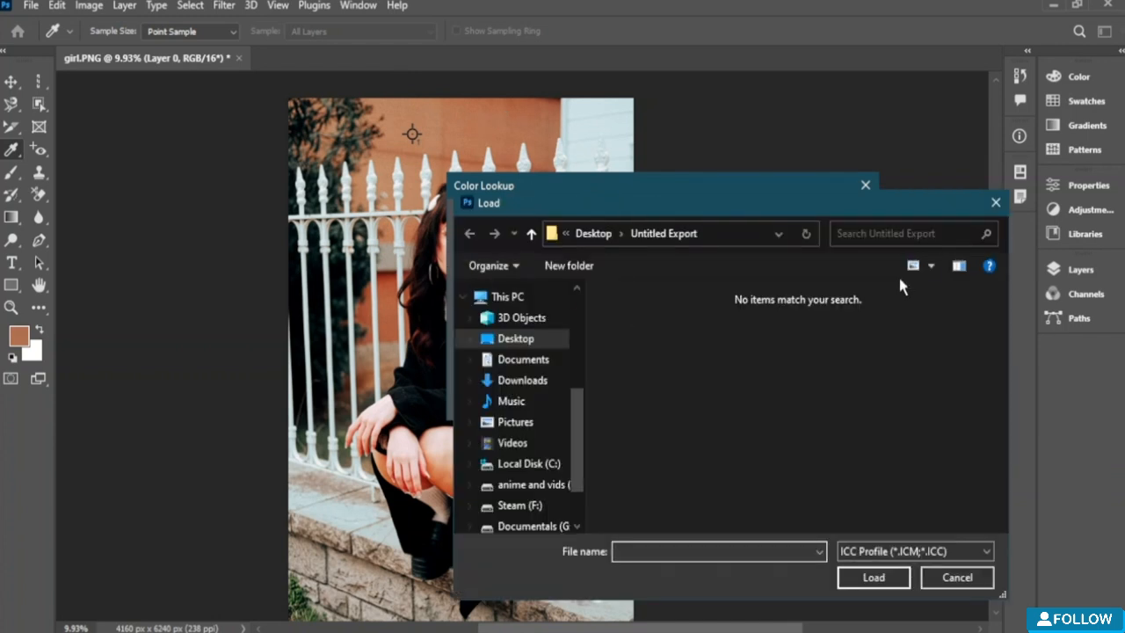
left_click(991, 201)
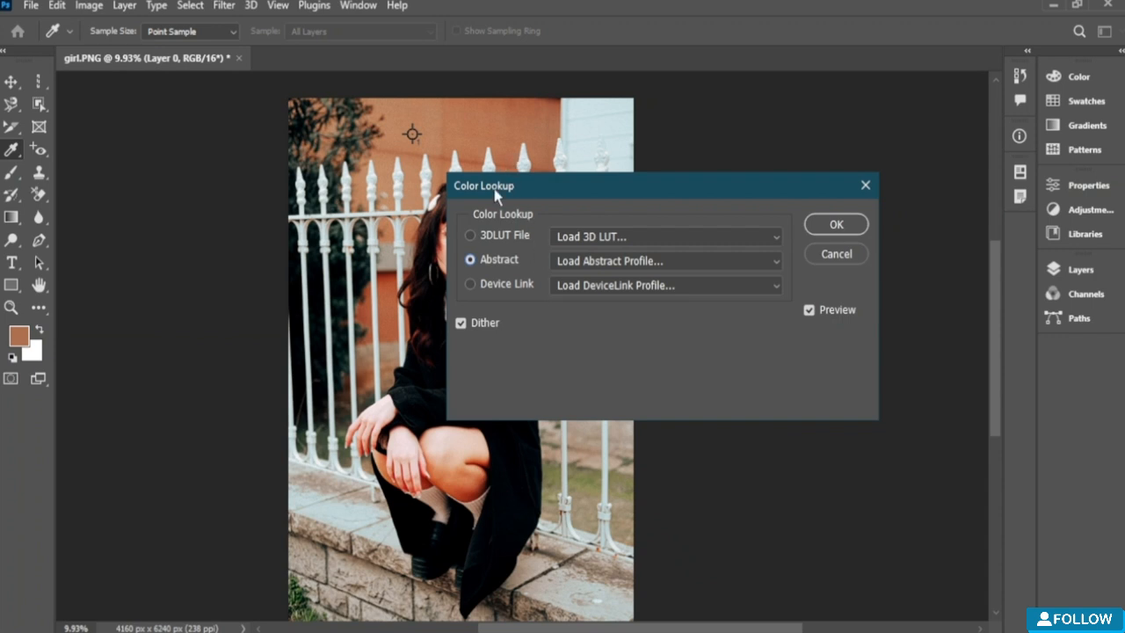
left_click(835, 225)
key("e")
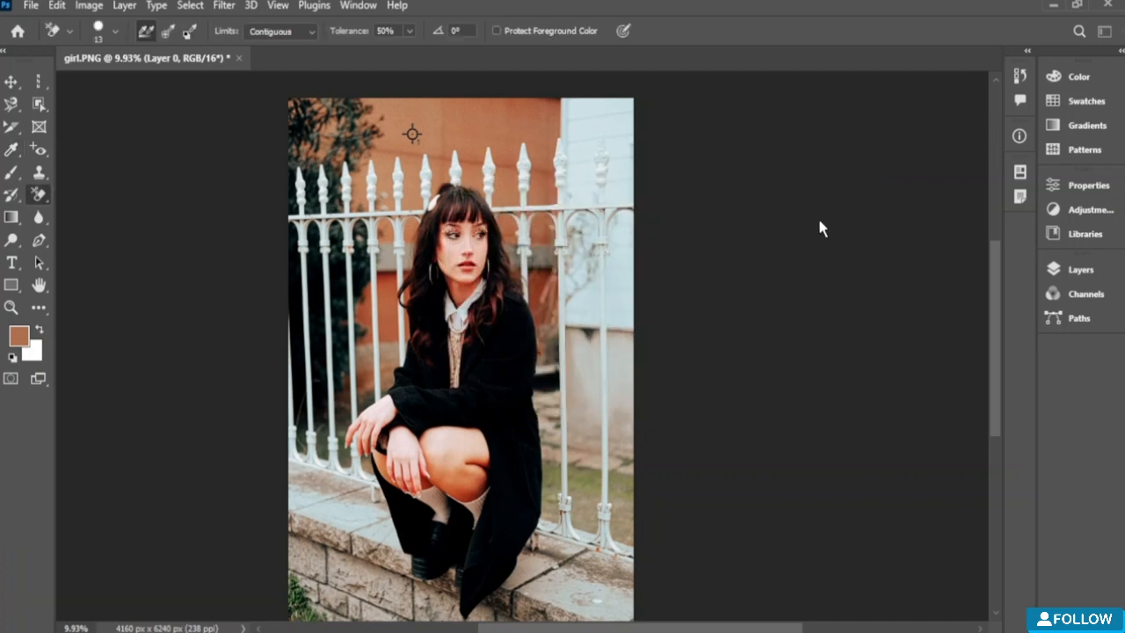
Step: Try inverting the photo's colors, and undo the inversion
left_click(88, 6)
mouse_move(155, 50)
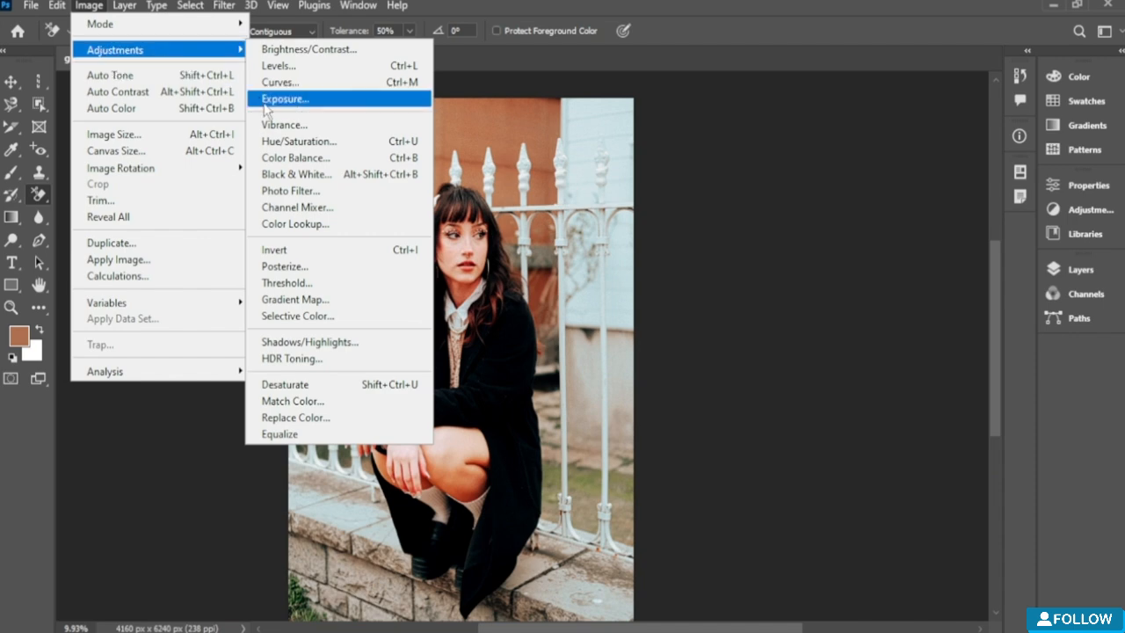
left_click(289, 251)
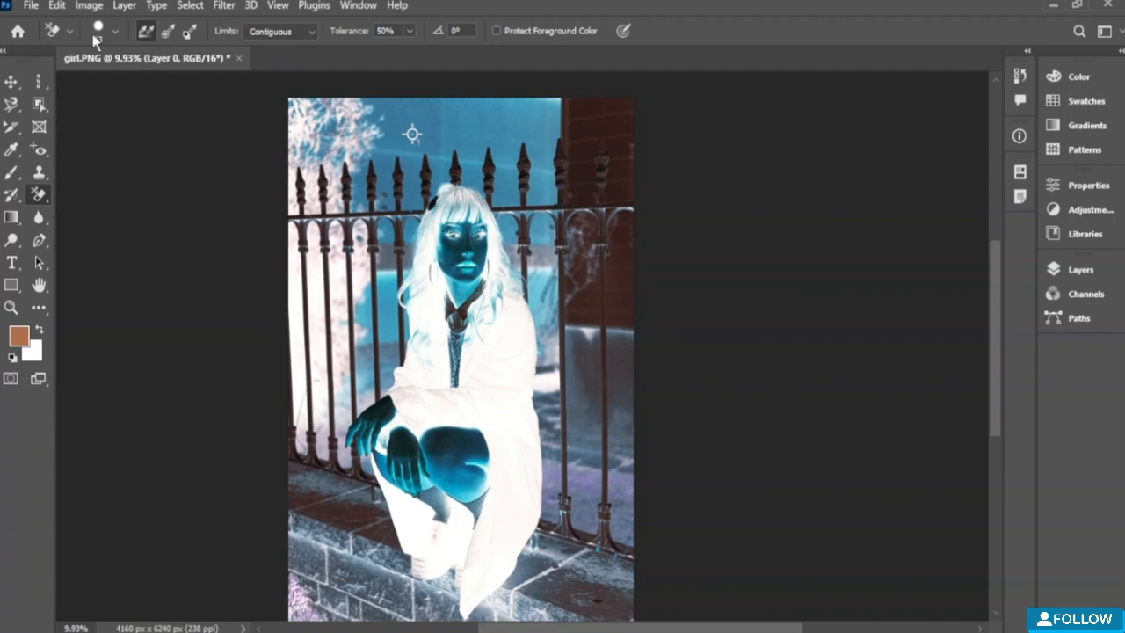
key("ctrl+z")
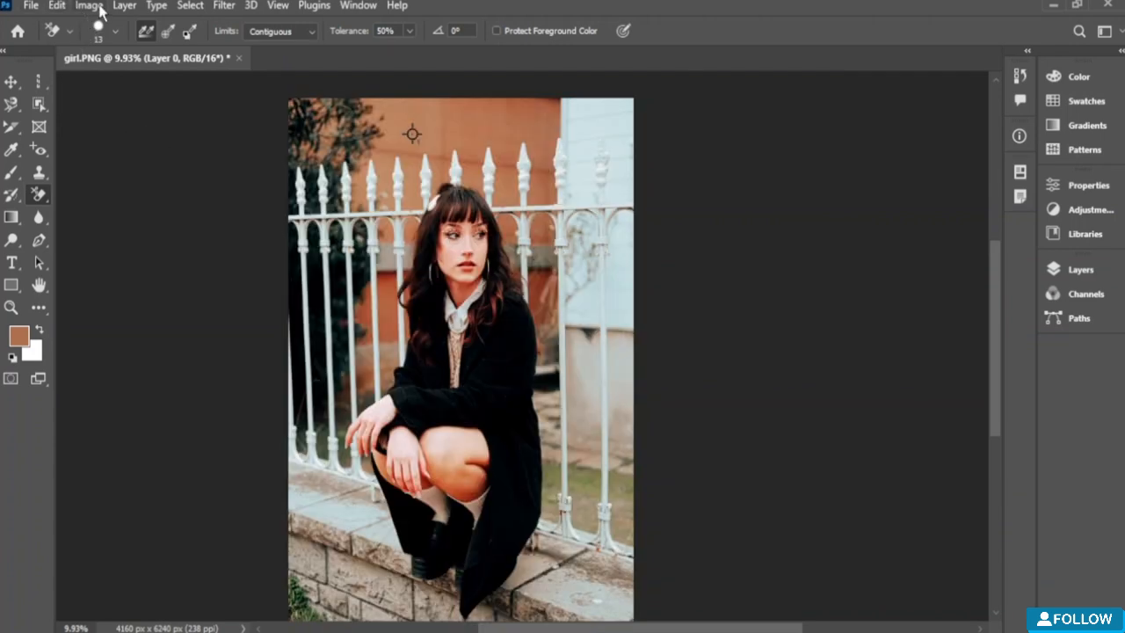
Step: Apply Posterize to the photo with the number of levels raised toward the upper part of its range
left_click(100, 7)
mouse_move(236, 58)
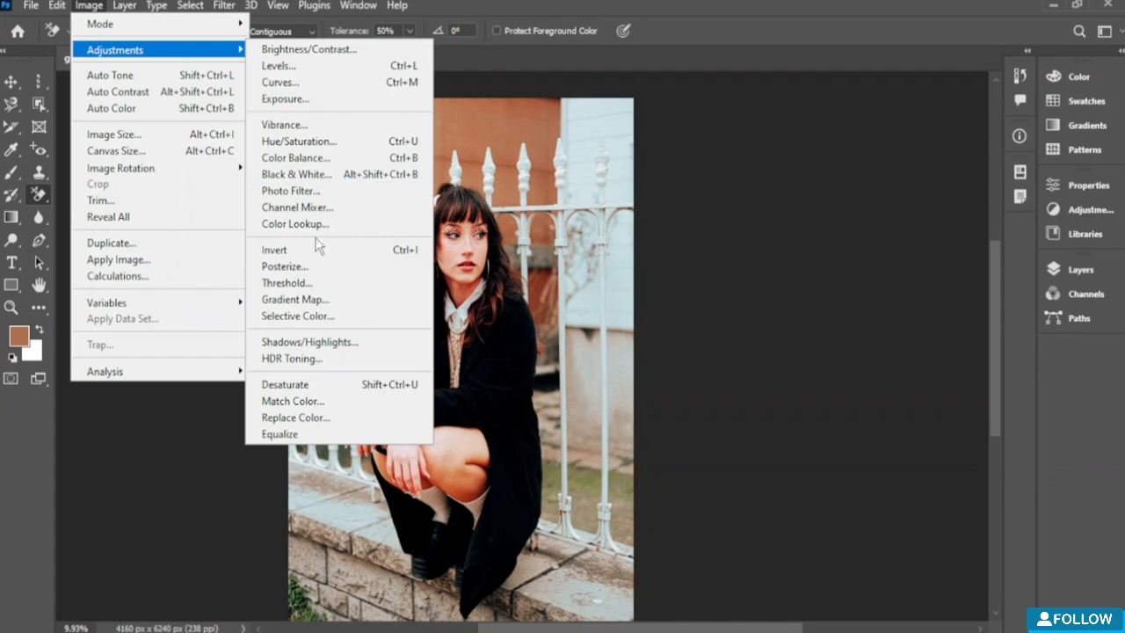
left_click(334, 268)
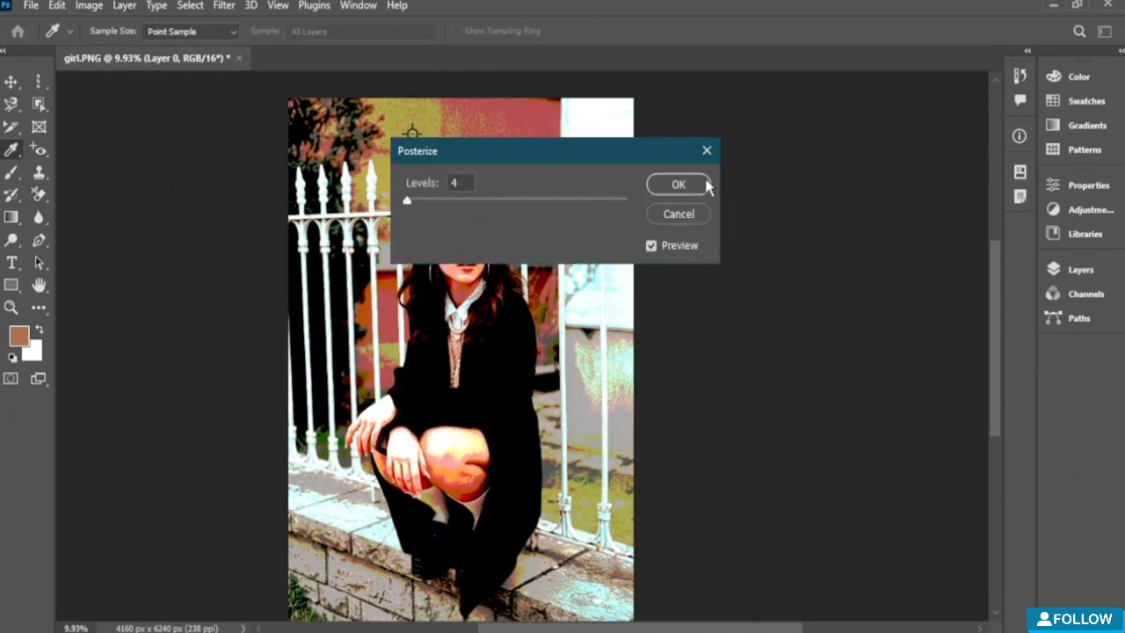
left_click_drag(583, 150, 799, 337)
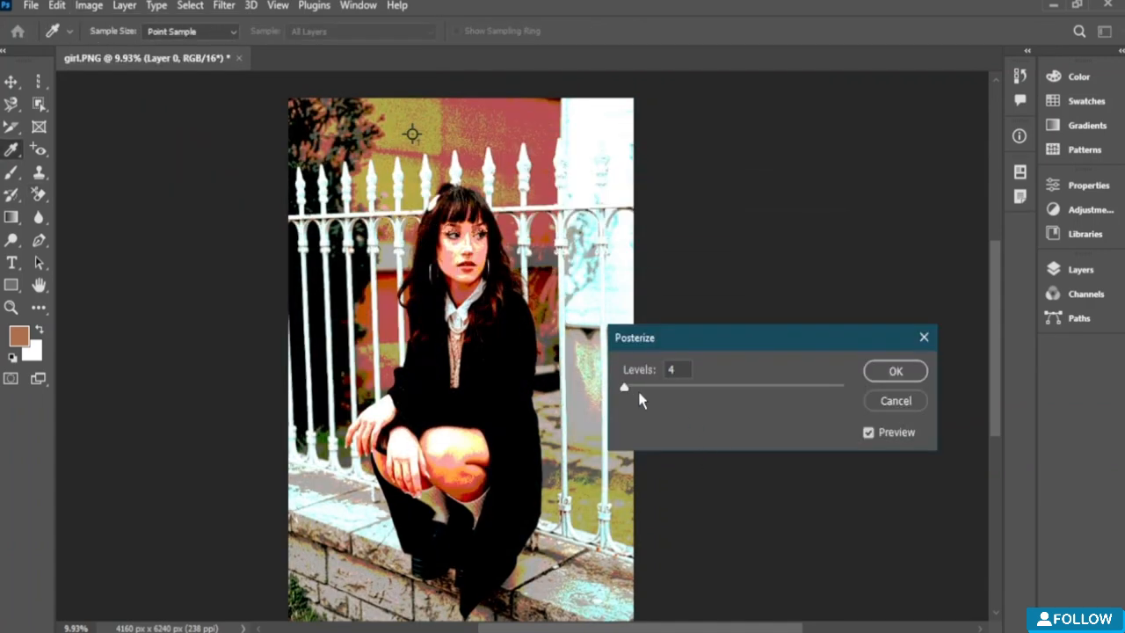
left_click_drag(639, 399, 801, 419)
left_click(884, 376)
key("e")
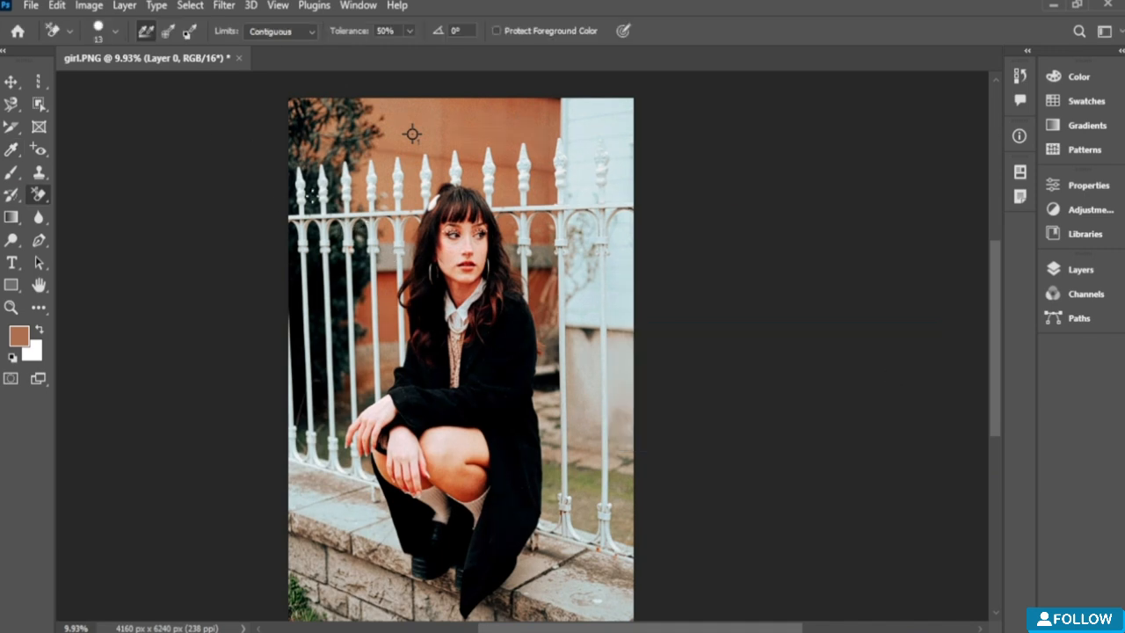
Step: Try Threshold on the photo with the threshold level at 112, and cancel
left_click(85, 7)
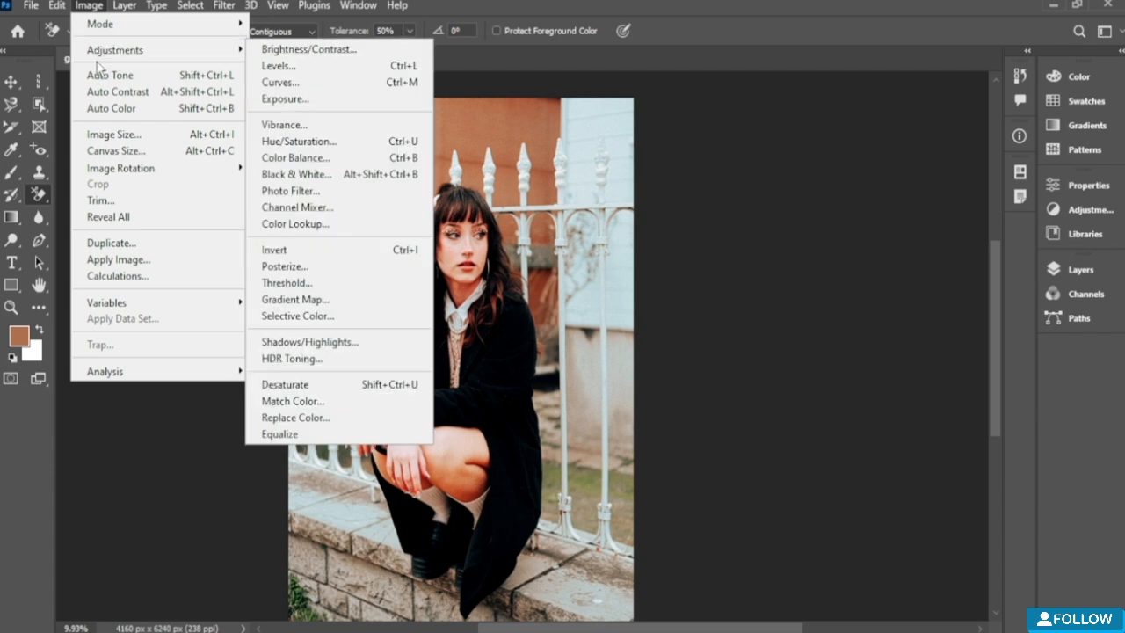
mouse_move(231, 49)
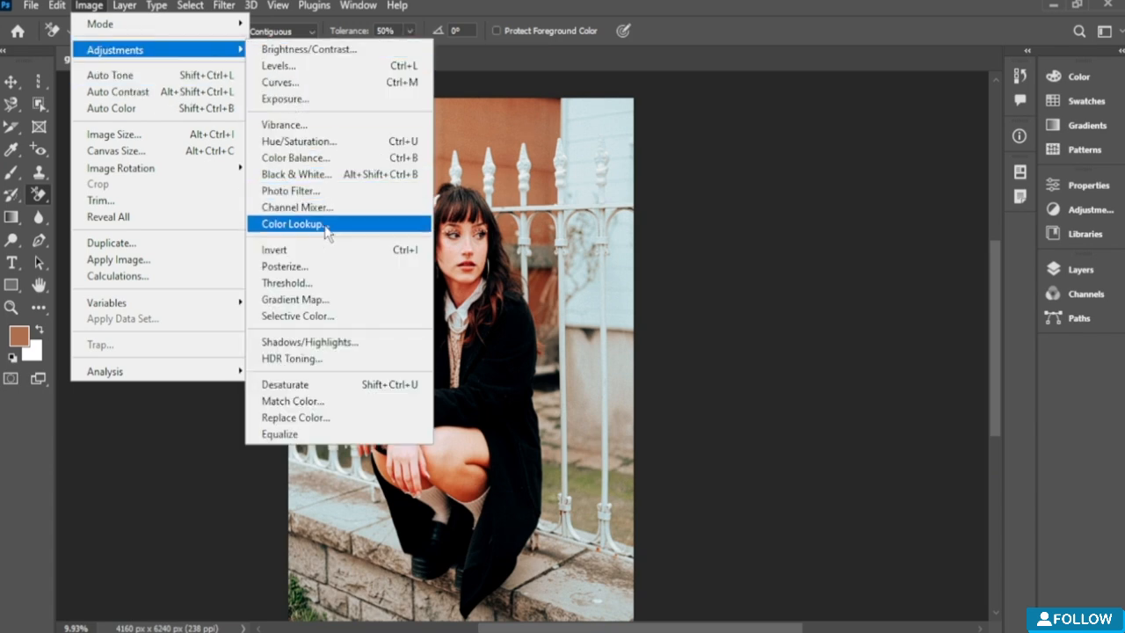
left_click(326, 281)
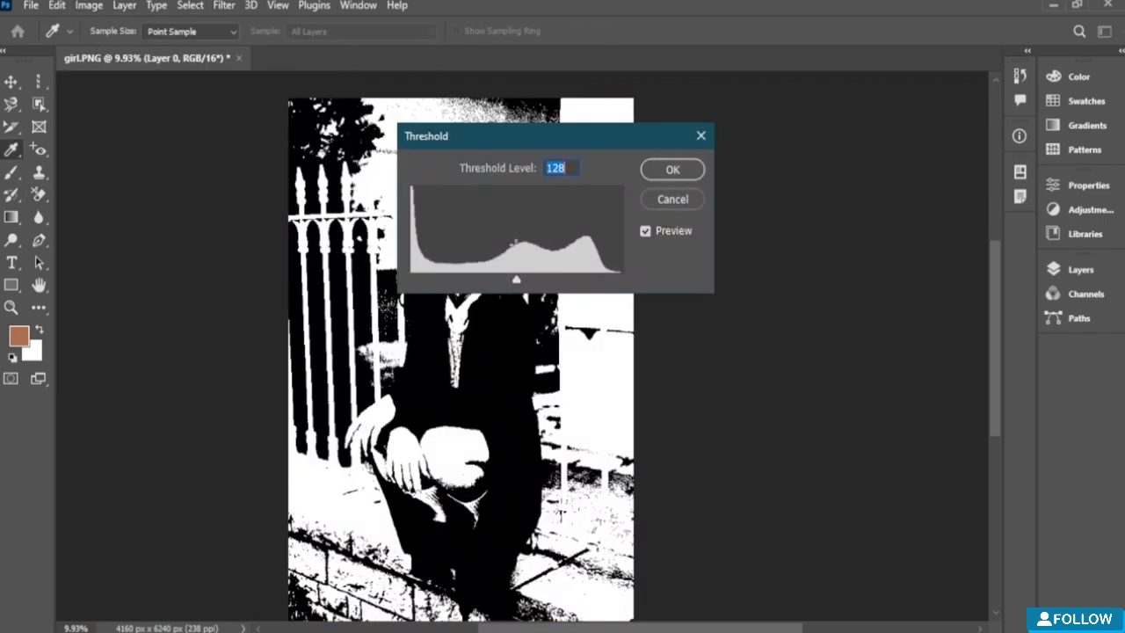
left_click_drag(507, 136, 786, 238)
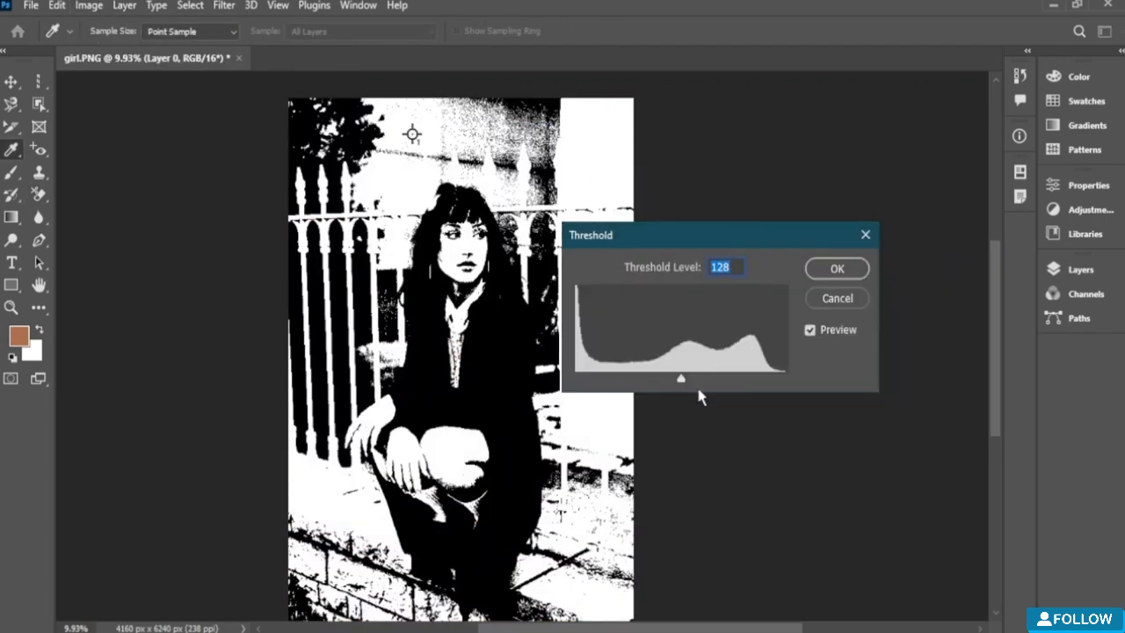
mouse_move(680, 380)
left_mouse_down()
mouse_move(577, 381)
mouse_move(775, 399)
mouse_move(666, 381)
left_mouse_up()
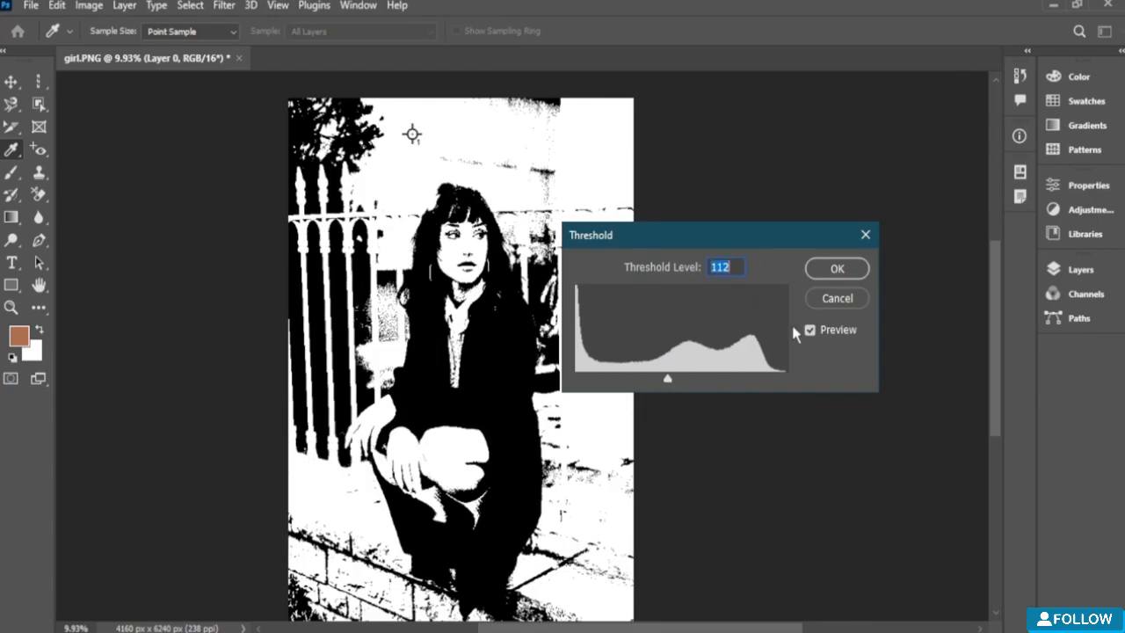
left_click(836, 298)
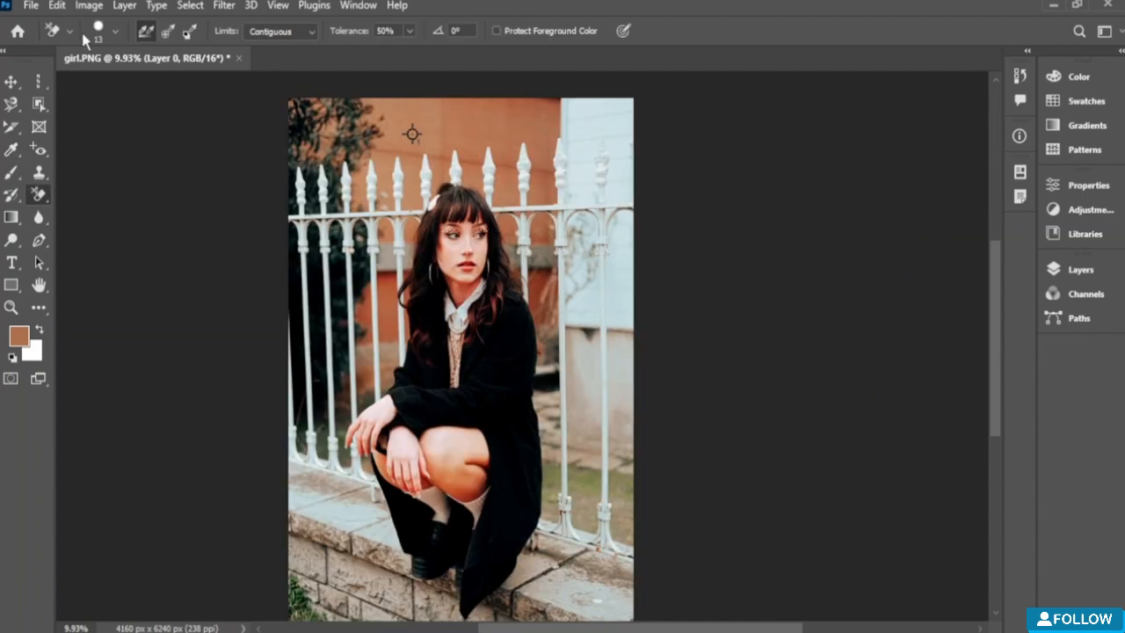
Step: Start a Gradient Map on the photo and try a pale blue gradient from the Blues presets
left_click(92, 6)
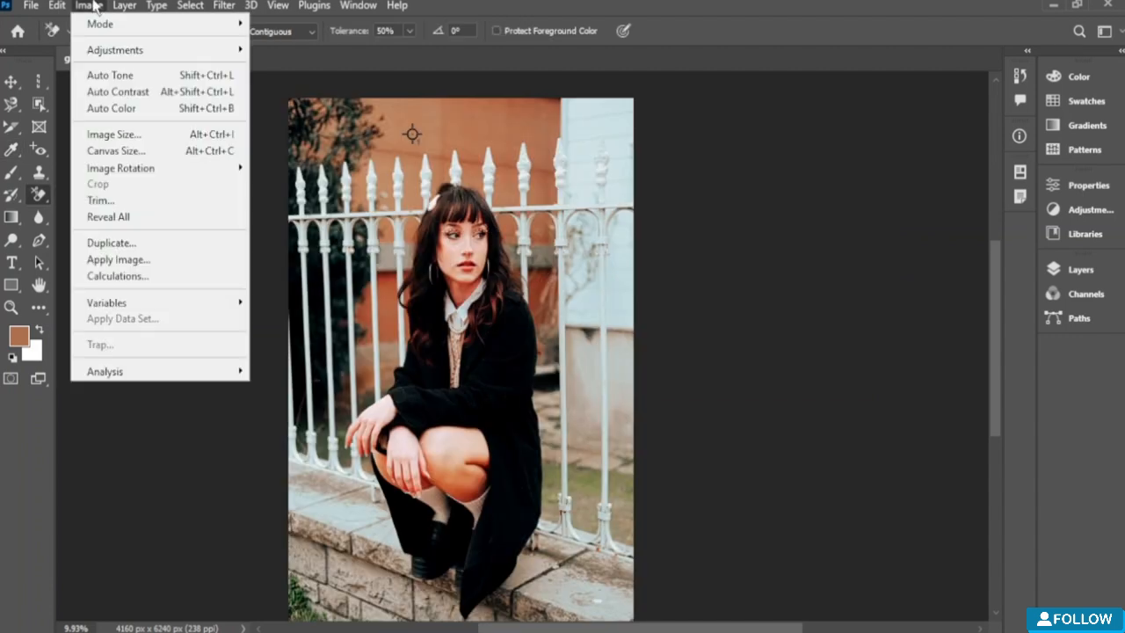
mouse_move(166, 49)
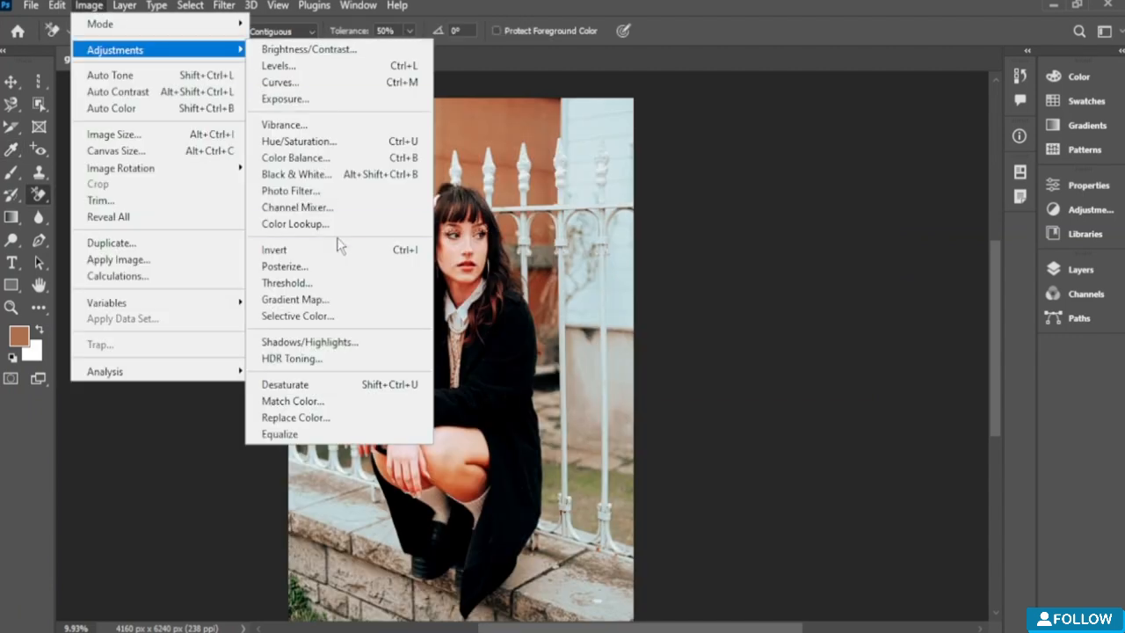
left_click(348, 309)
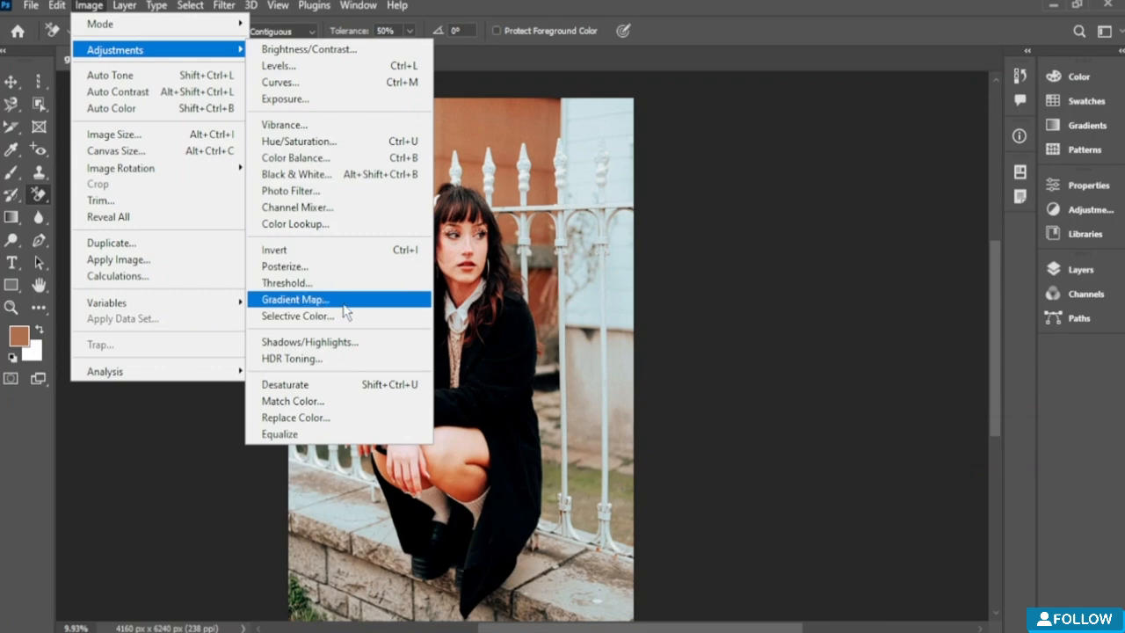
left_click_drag(522, 143, 769, 316)
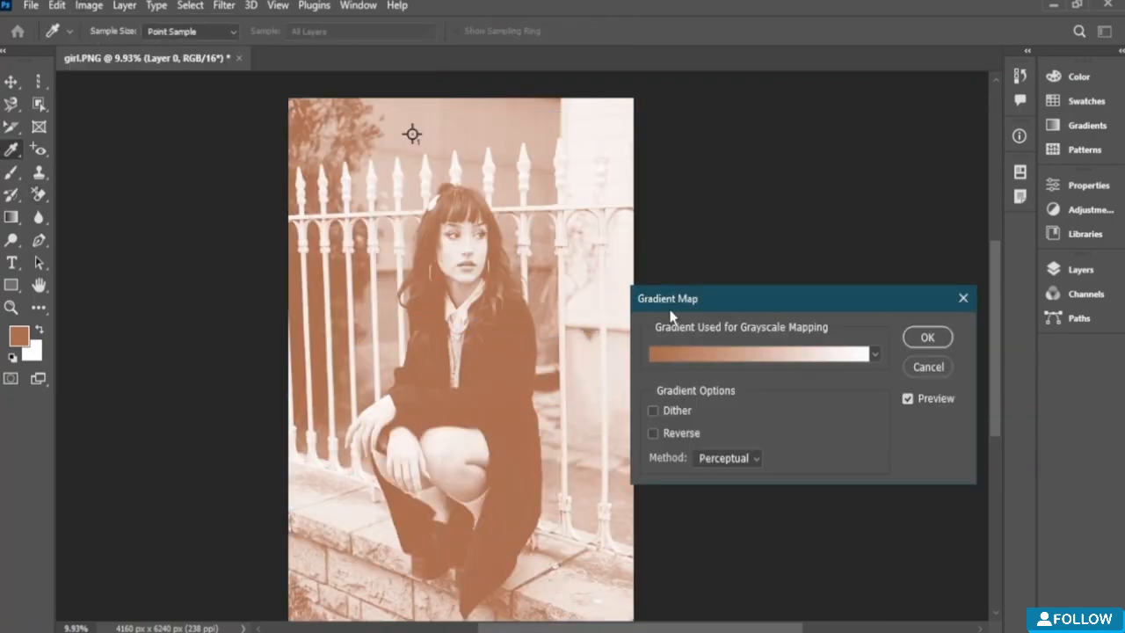
left_click(735, 354)
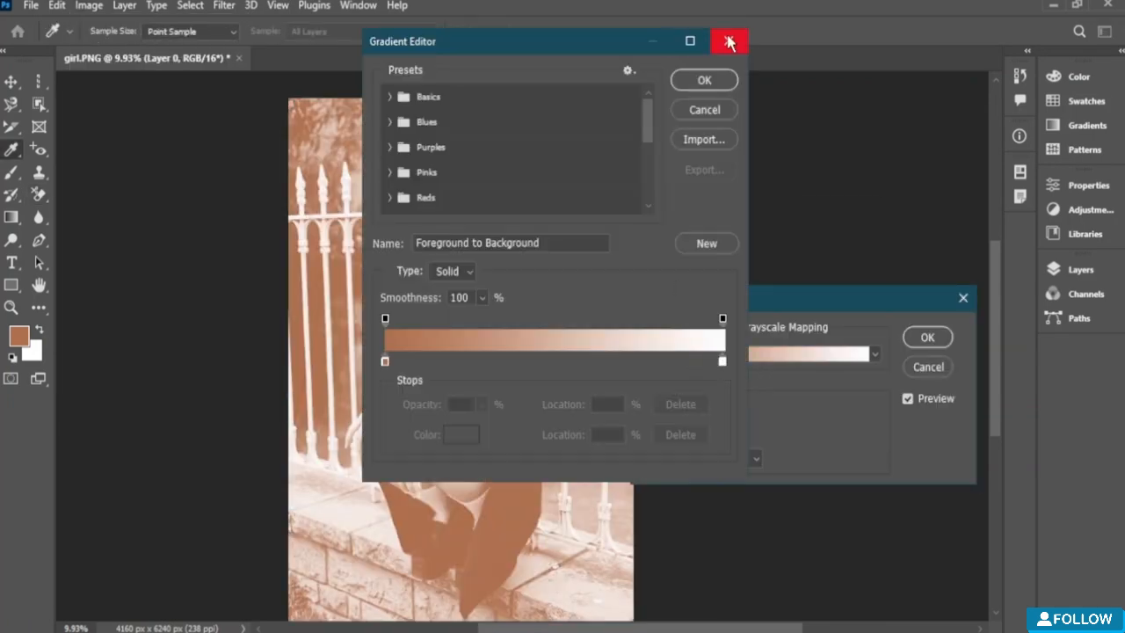
left_click(728, 38)
left_click(874, 355)
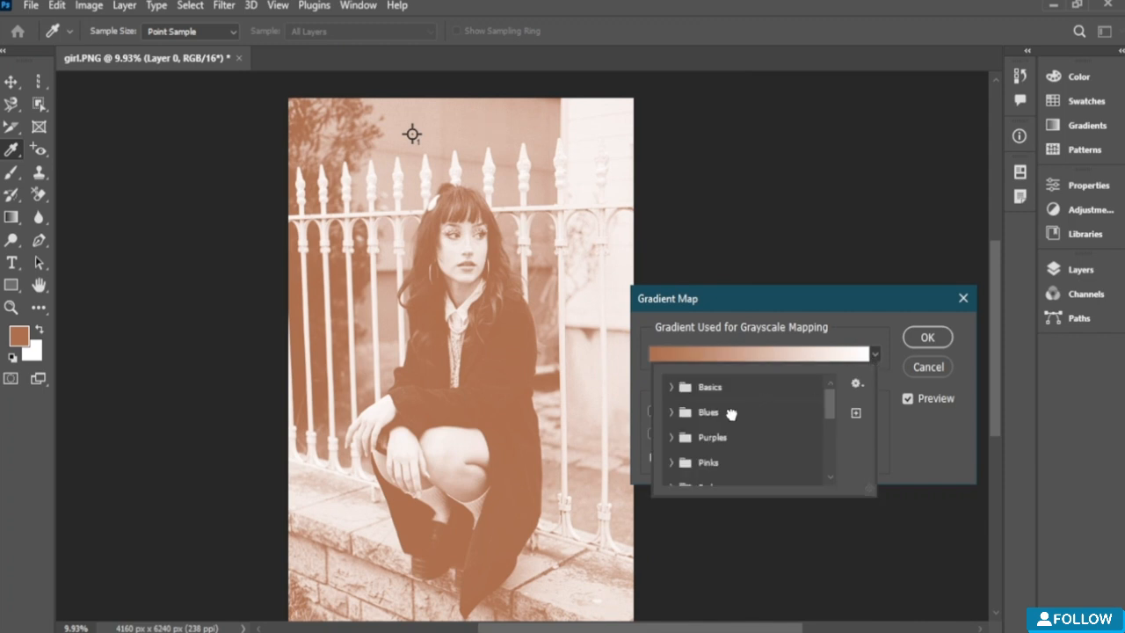
left_click(667, 412)
left_click(772, 409)
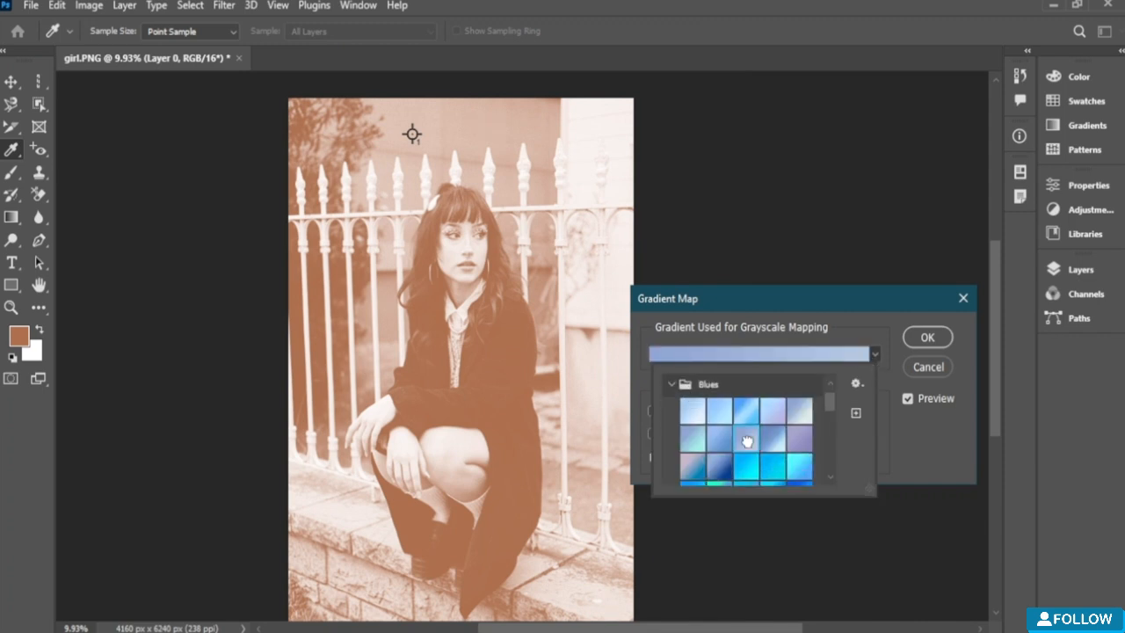
left_click(874, 355)
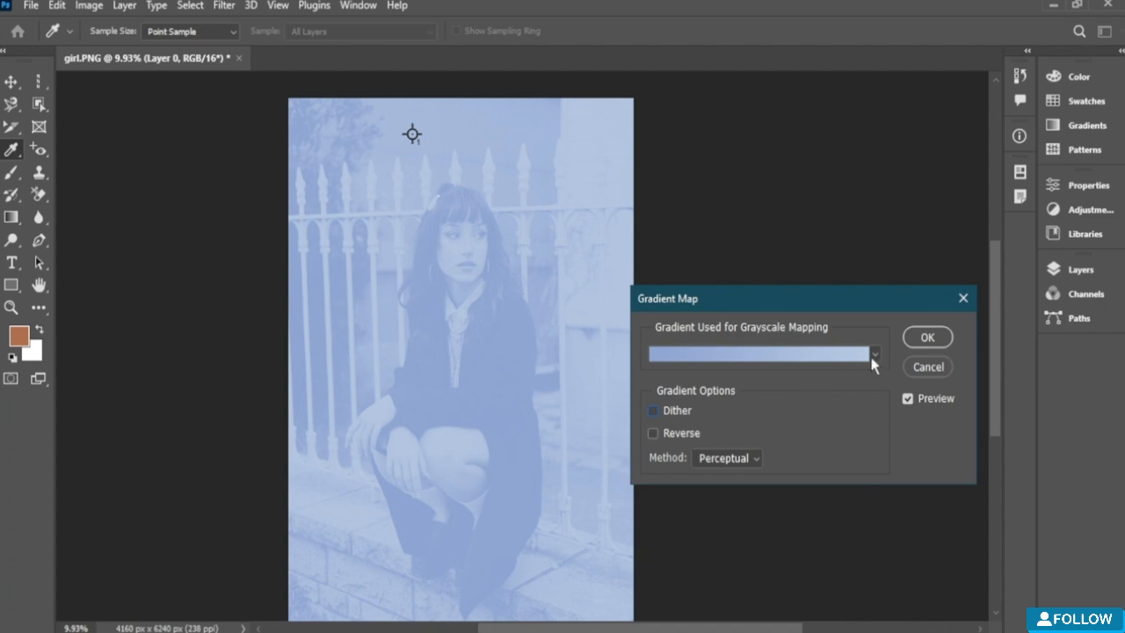
Step: Try a light blue to pink gradient from the Iridescent presets for the gradient map
left_click(875, 355)
left_click(673, 386)
scroll(700, 435, "down", 3)
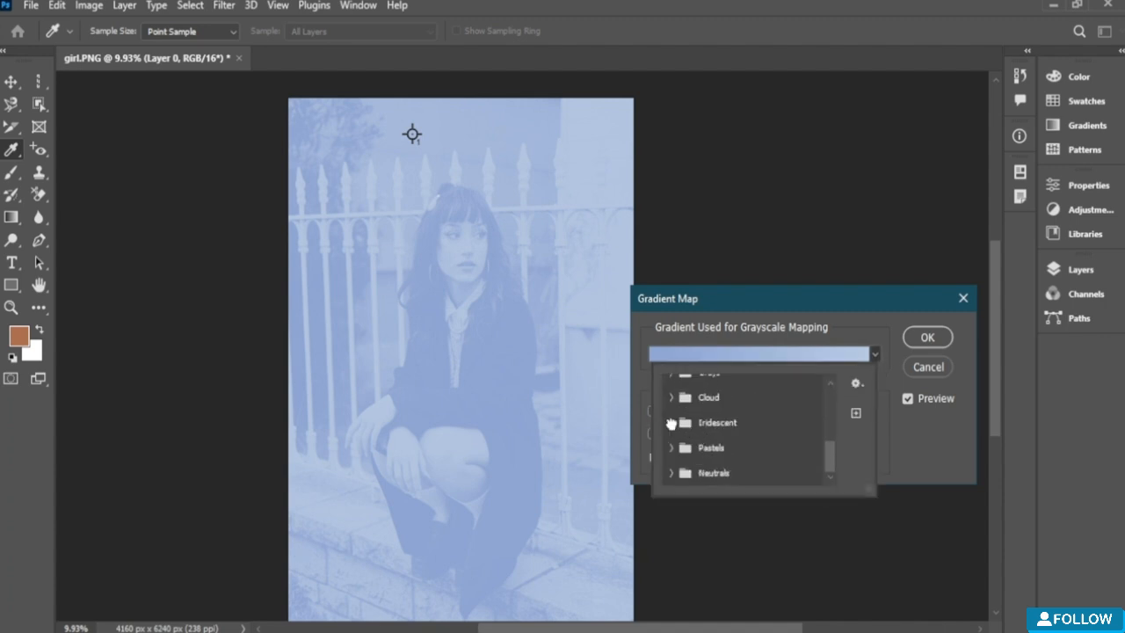
left_click(672, 422)
scroll(751, 435, "down", 1)
left_click(766, 436)
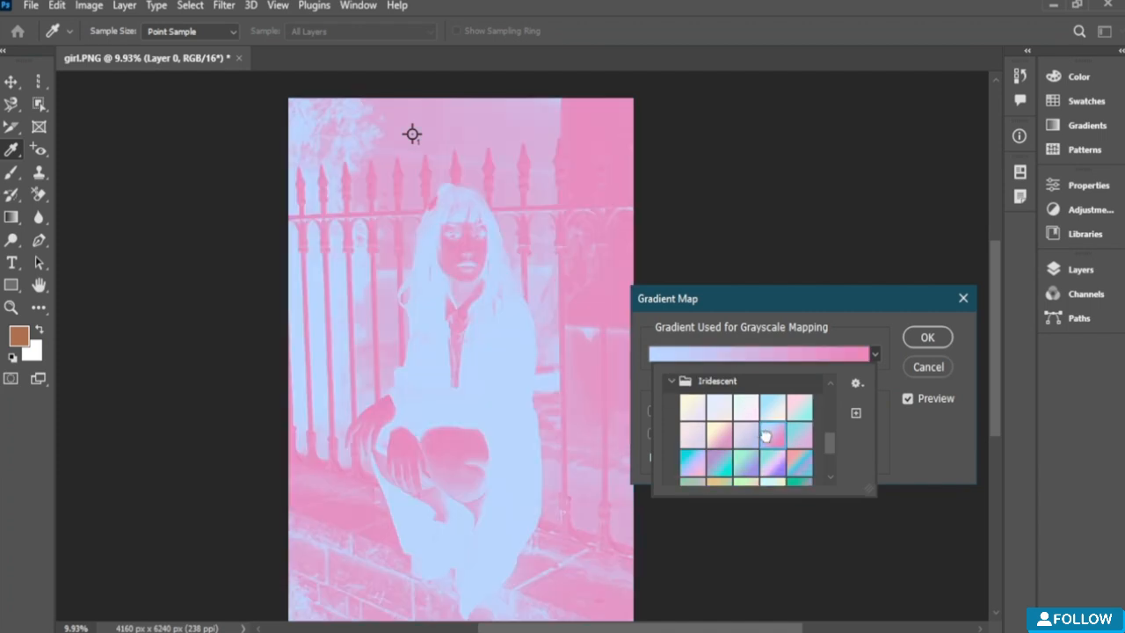
Step: Try the Pink_02 gradient from the Pinks presets for the gradient map
scroll(738, 429, "up", 1)
left_click(673, 452)
scroll(677, 420, "up", 1)
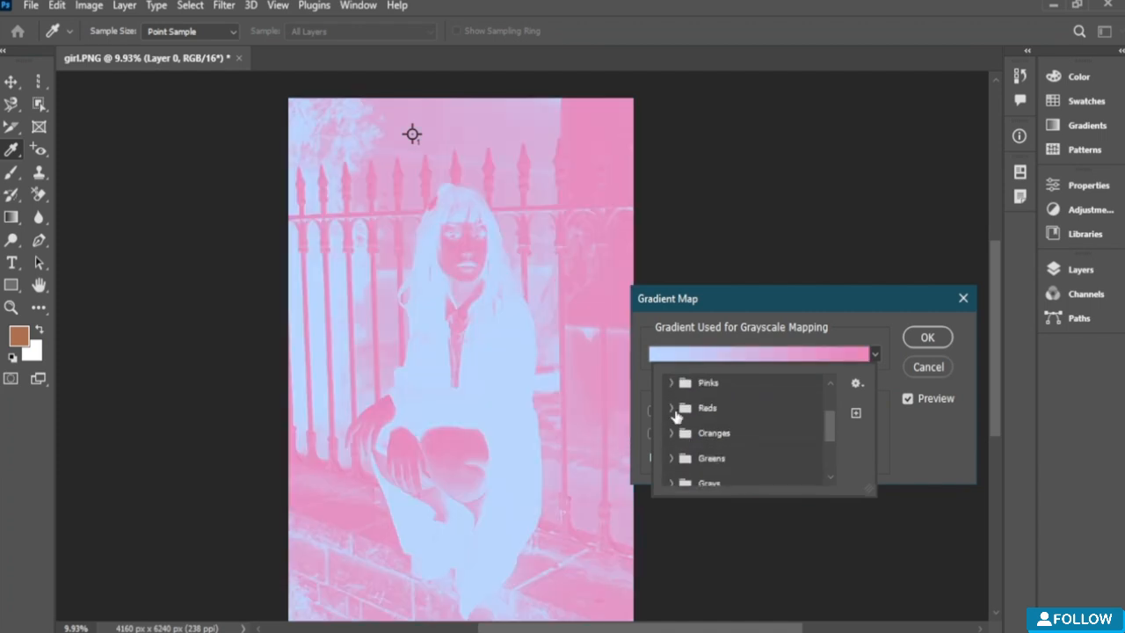
left_click(672, 384)
left_click(721, 406)
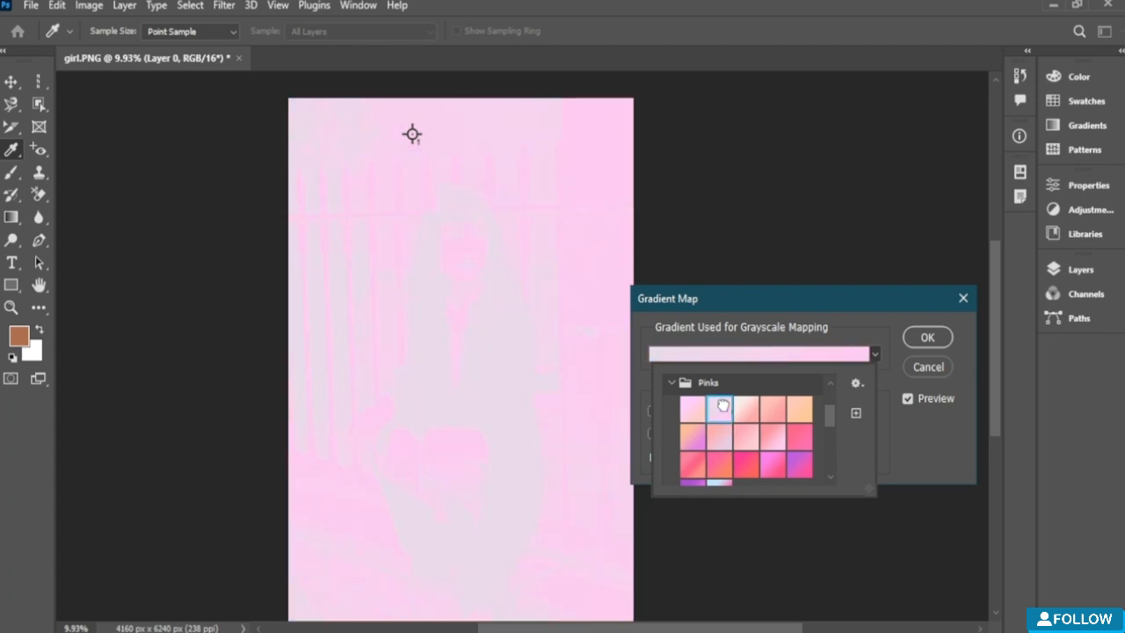
Step: Try adding a 100% opacity stop at location 78% to the Pink_02 gradient, apply the gradient map, and undo it
left_click(835, 355)
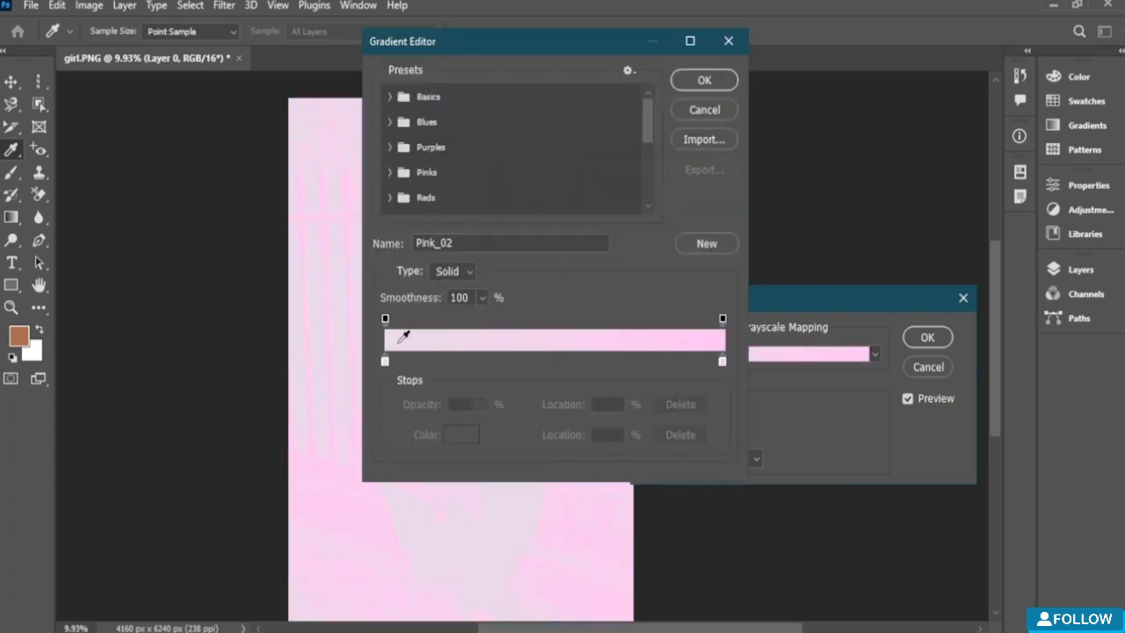
left_click(452, 319)
left_click_drag(452, 319, 650, 321)
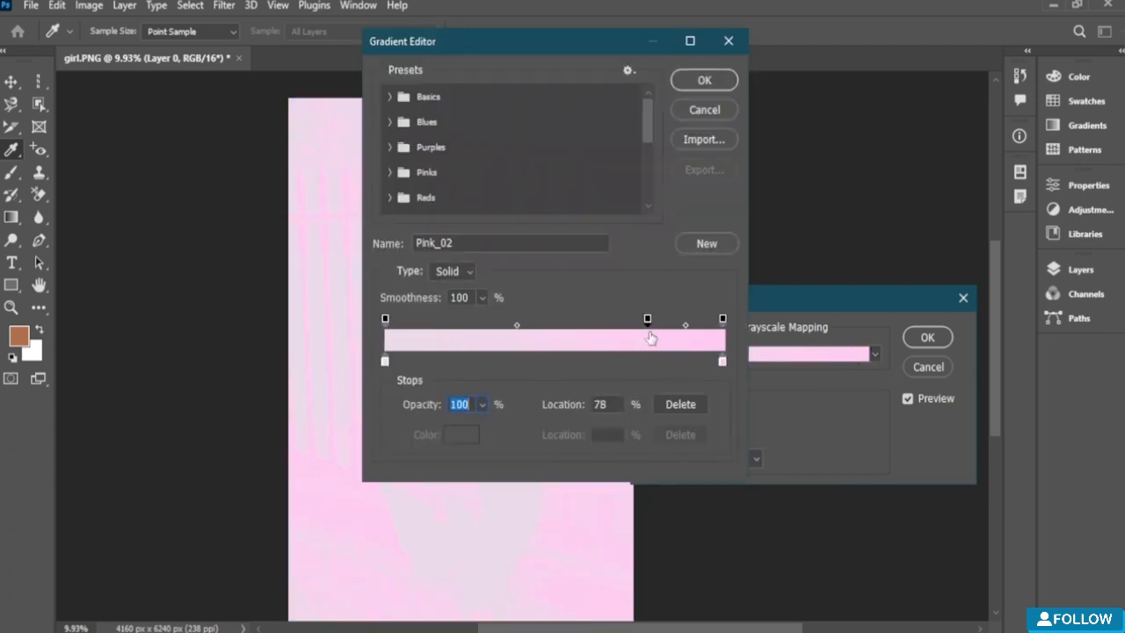
left_click(706, 79)
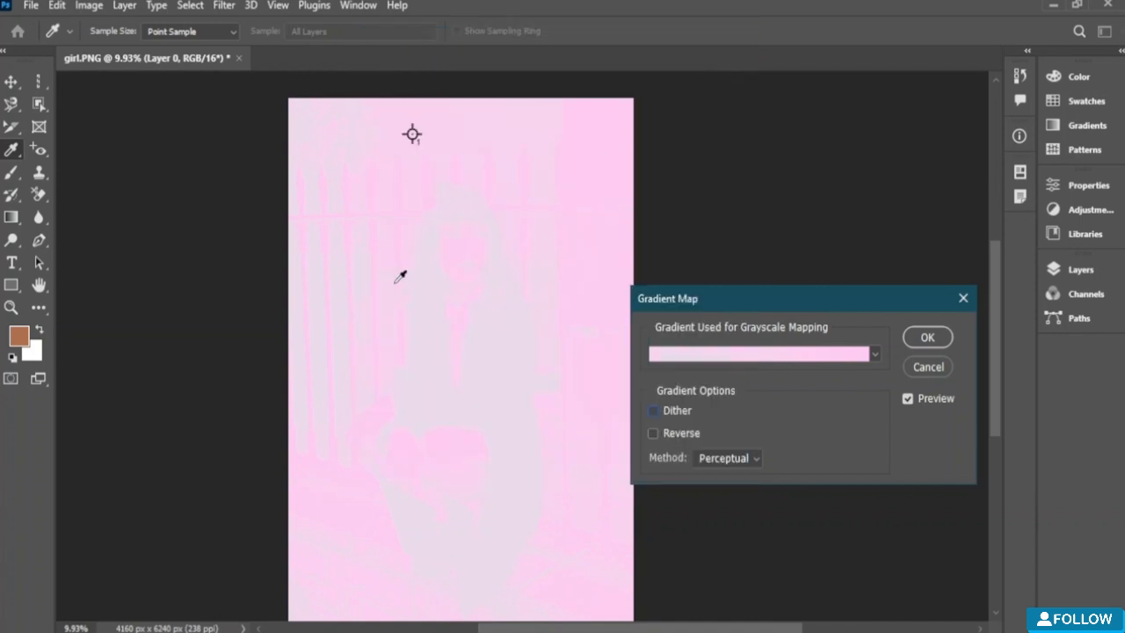
left_click(934, 339)
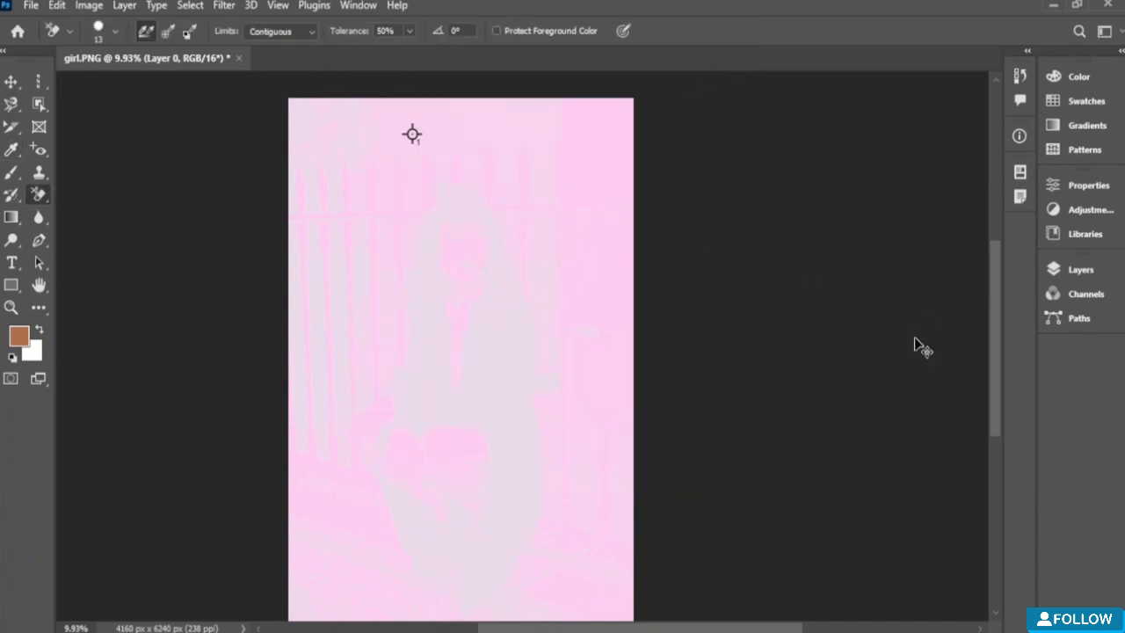
key("ctrl+z")
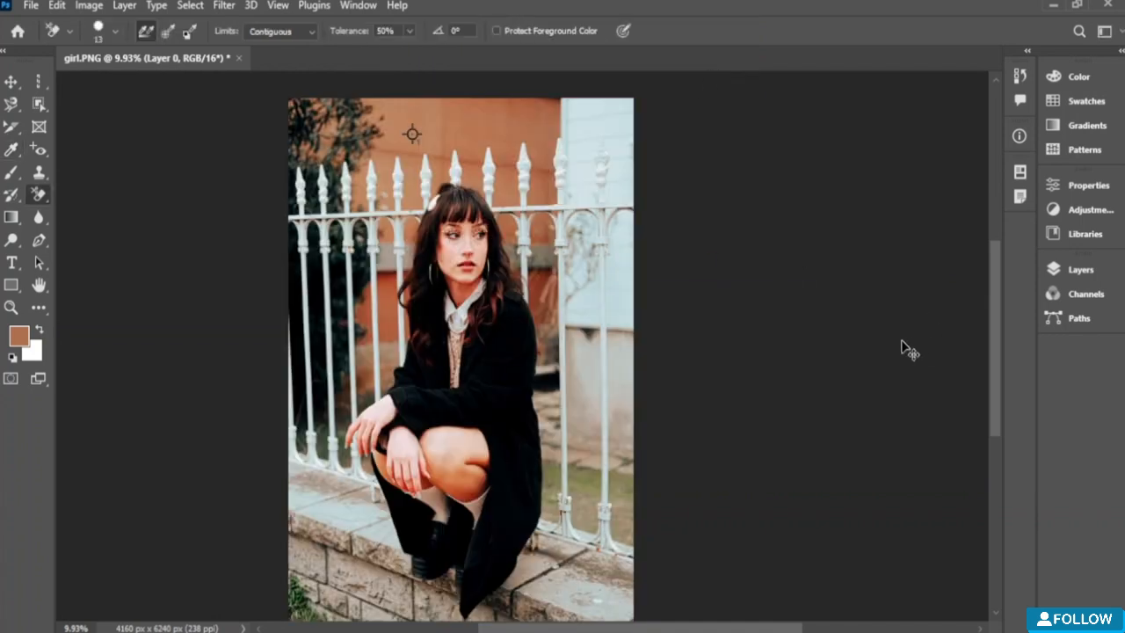
Step: Apply Selective Color to the photo with the Default preset and the Relative method
left_click(87, 6)
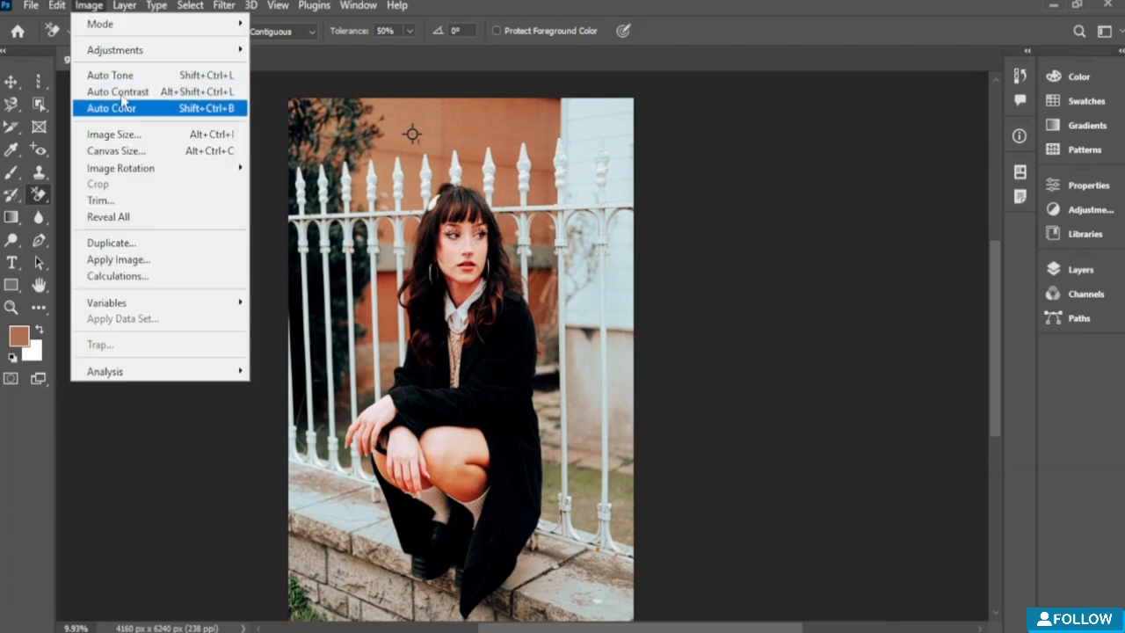
mouse_move(133, 53)
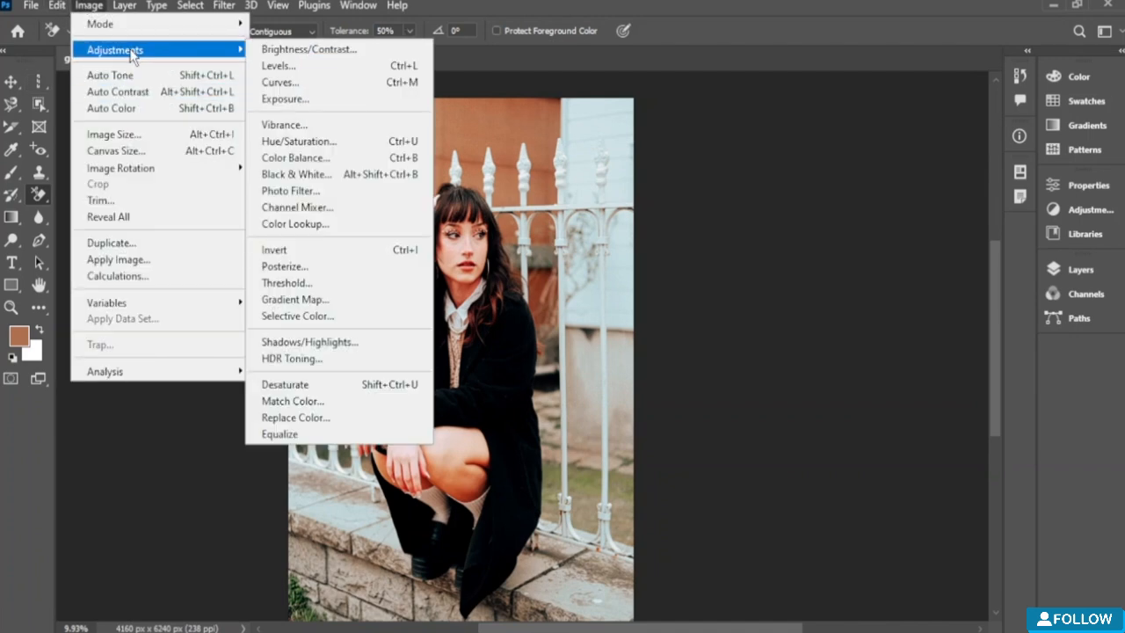
left_click(334, 315)
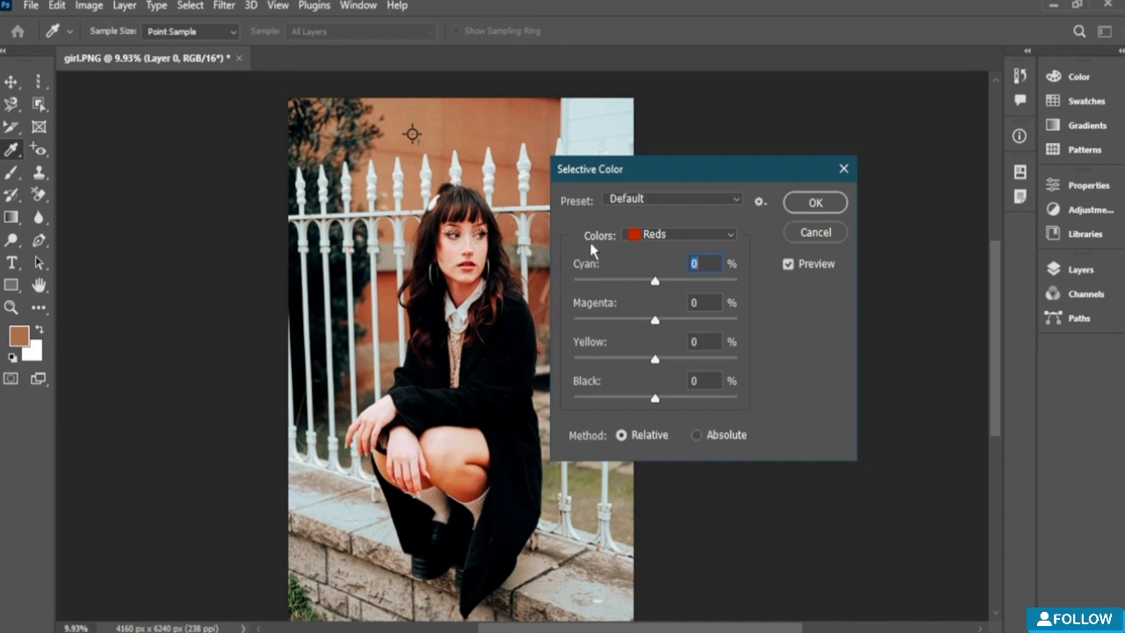
left_click(818, 201)
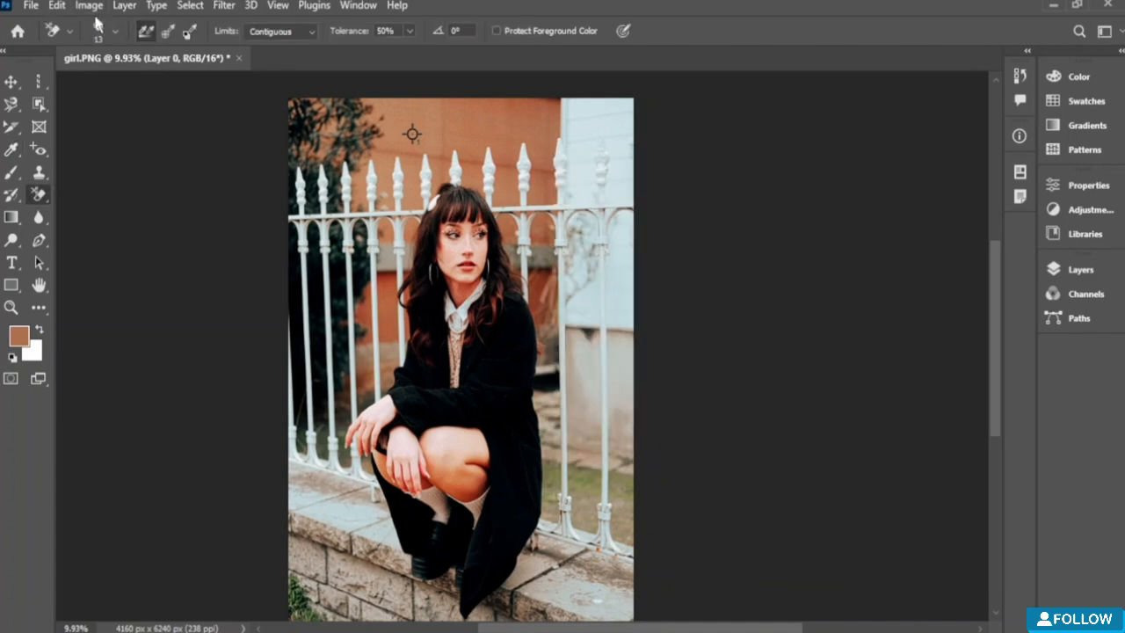
Step: Try Shadows/Highlights on the photo with Shadows at 35% and Highlights at 0%
left_click(93, 5)
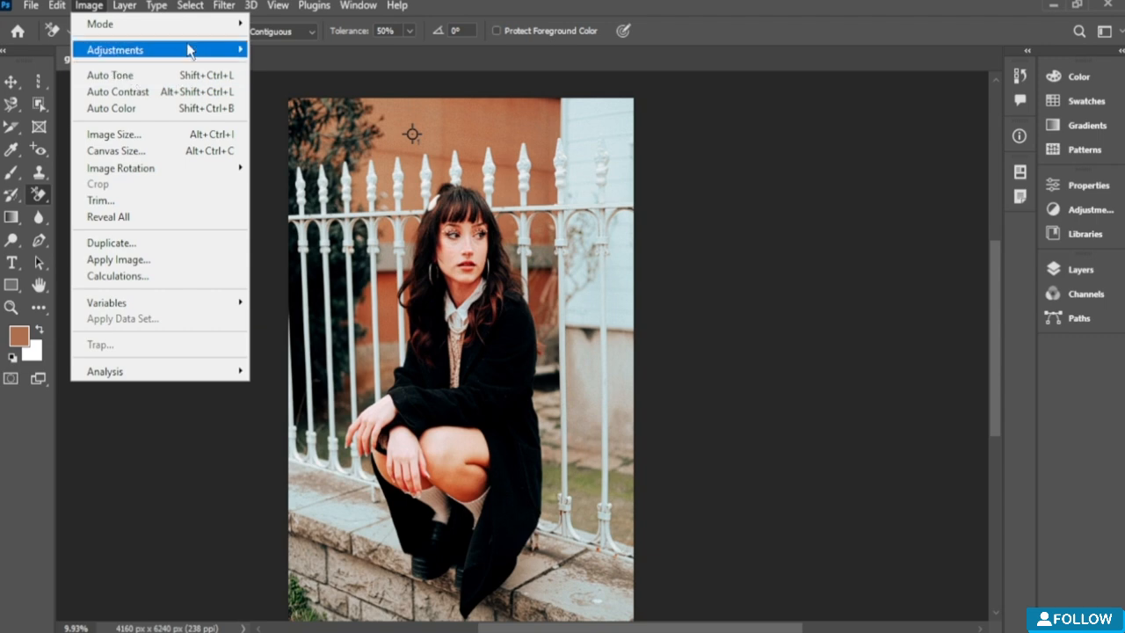
mouse_move(186, 49)
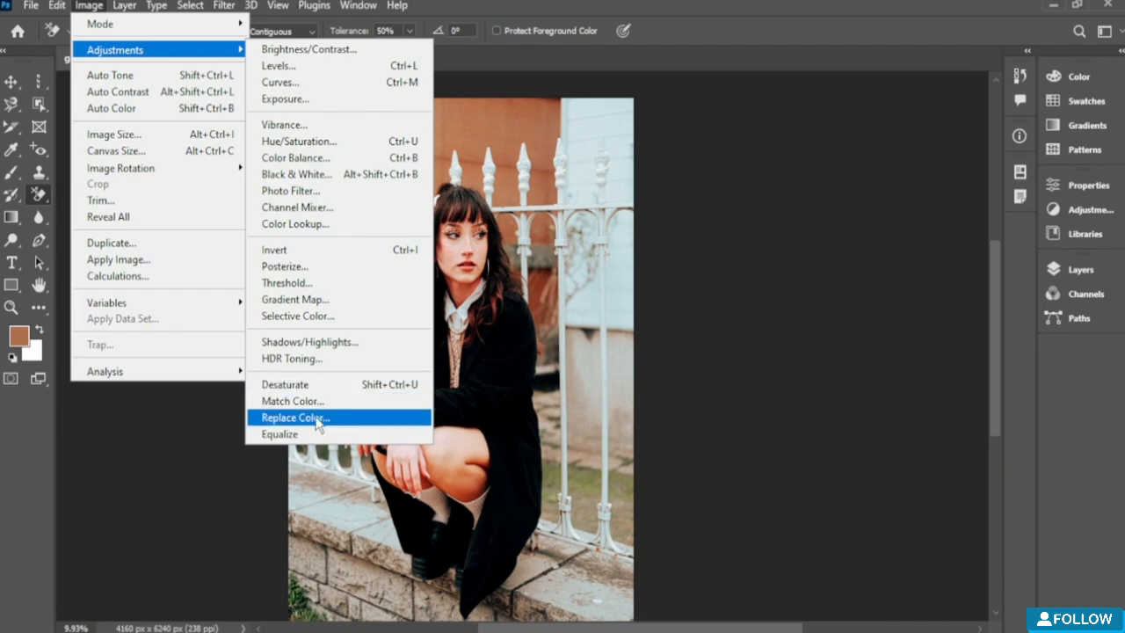
left_click(308, 342)
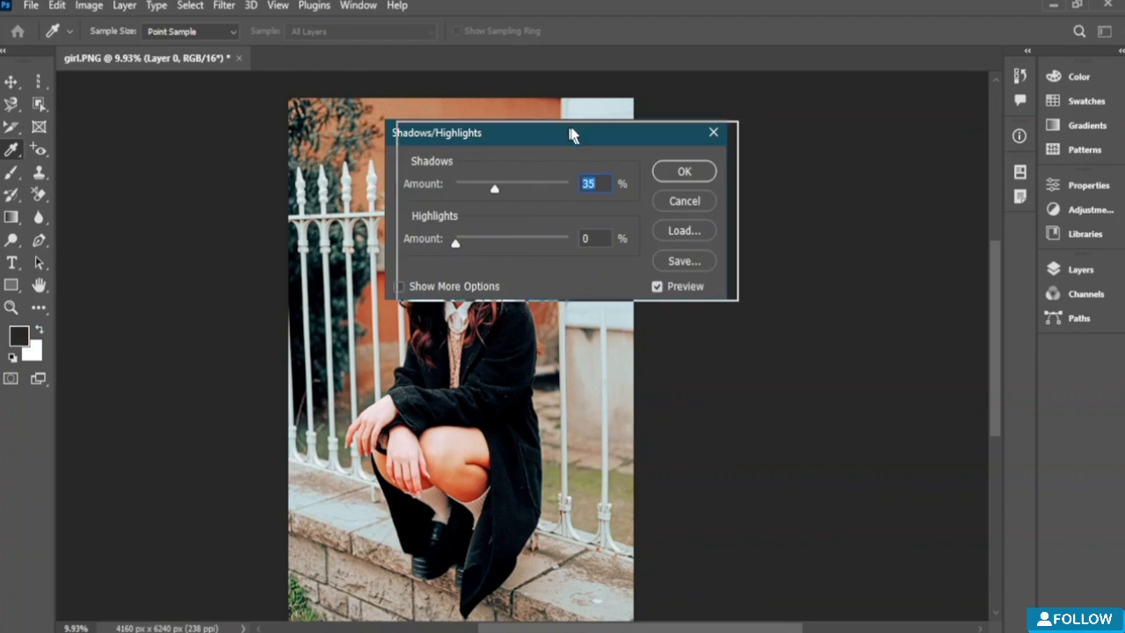
left_click_drag(572, 130, 674, 146)
key("Return")
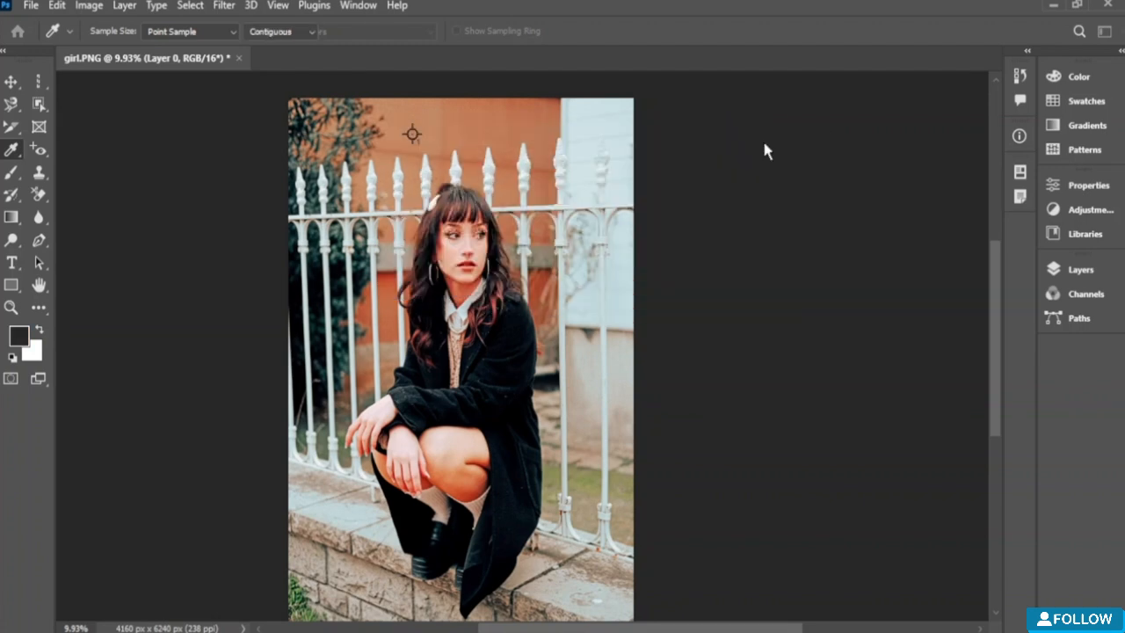
key("e")
Step: Try HDR Toning on the photo, agree to flatten the document, and dismiss the conversion error
left_click(89, 5)
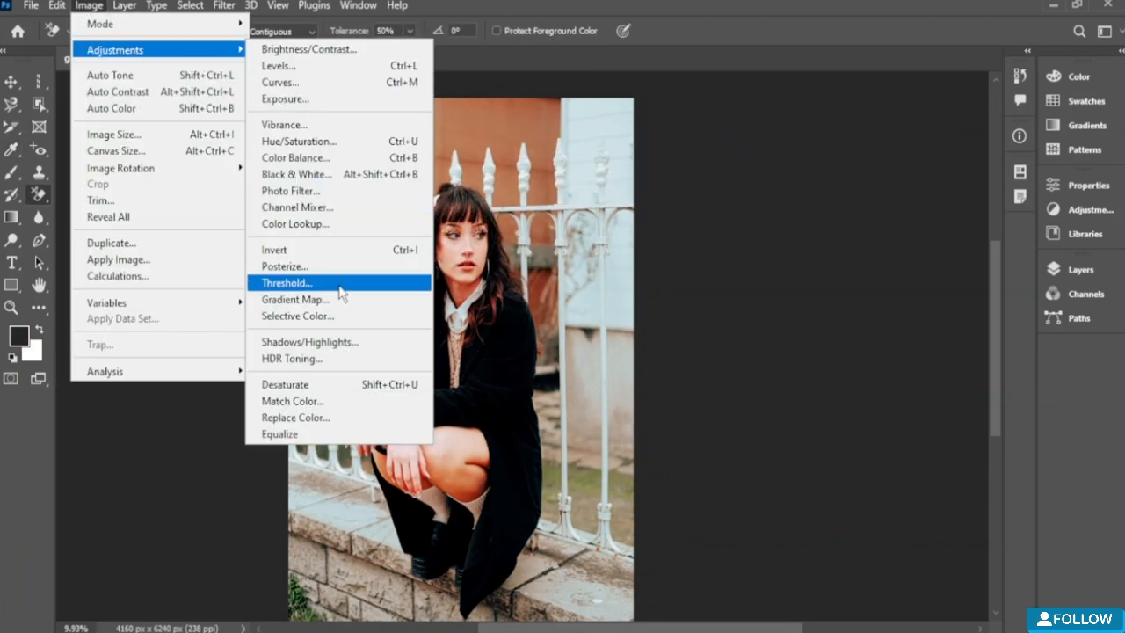
left_click(339, 360)
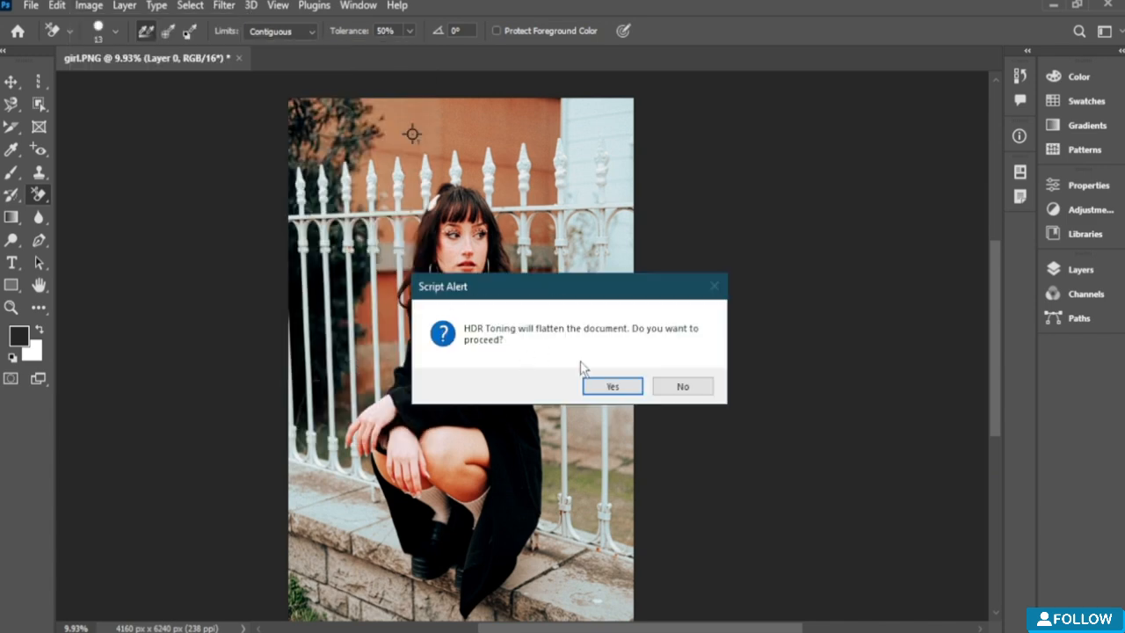
left_click(609, 384)
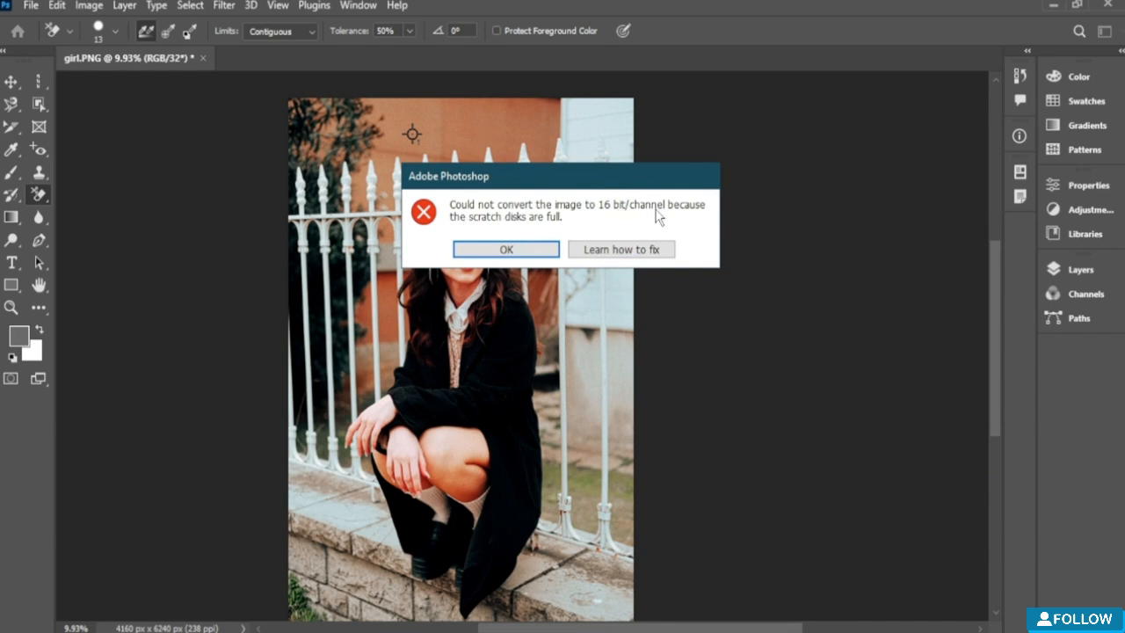
left_click(543, 251)
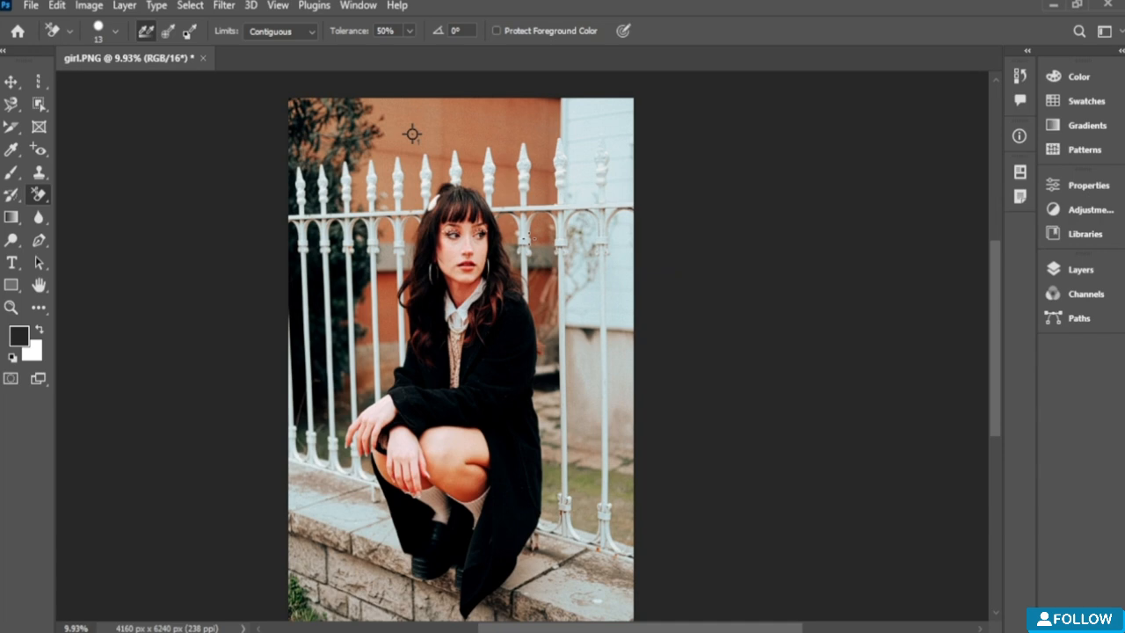
Step: Desaturate the portrait photo
left_click(58, 6)
left_click(61, 7)
left_click(89, 5)
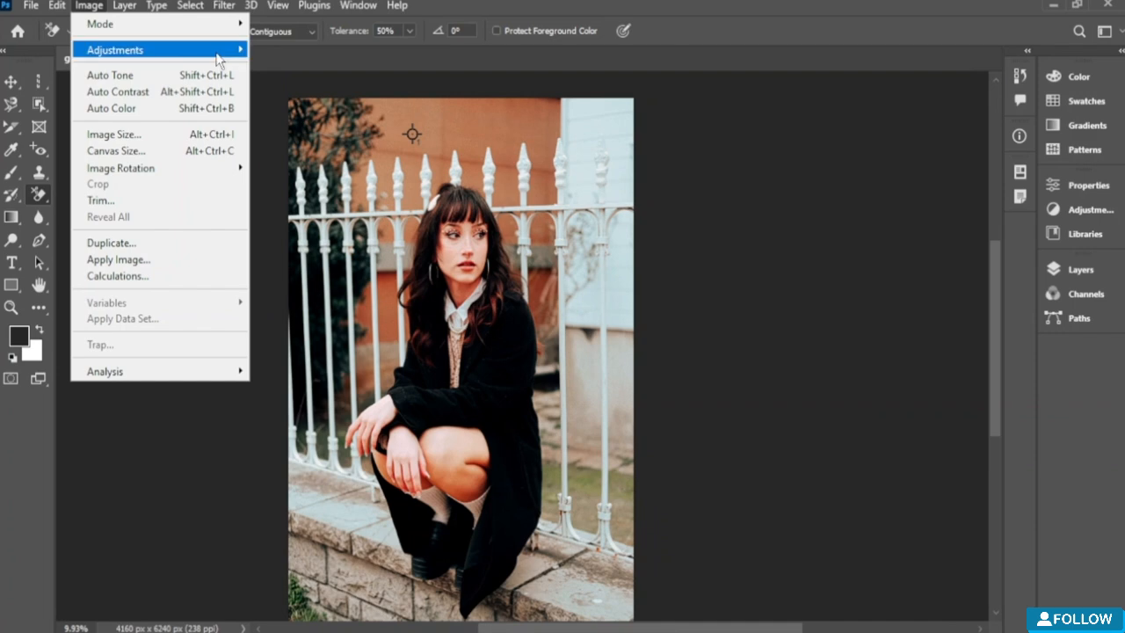
mouse_move(218, 51)
left_click(290, 385)
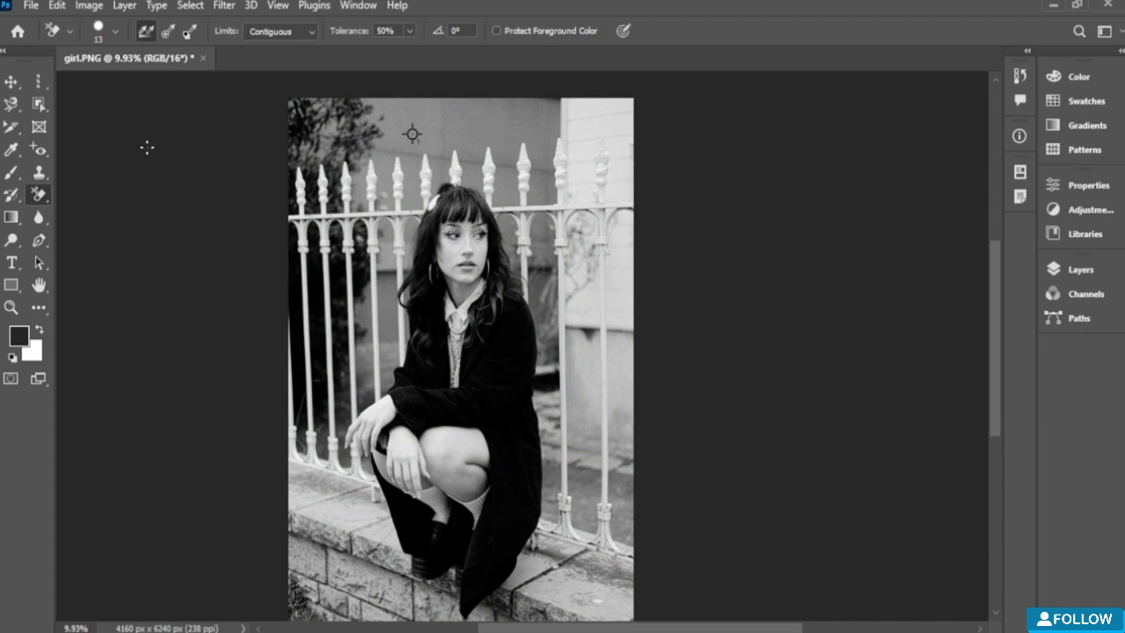
Step: Examine the Match Color options for the photo and close them without applying
left_click(89, 6)
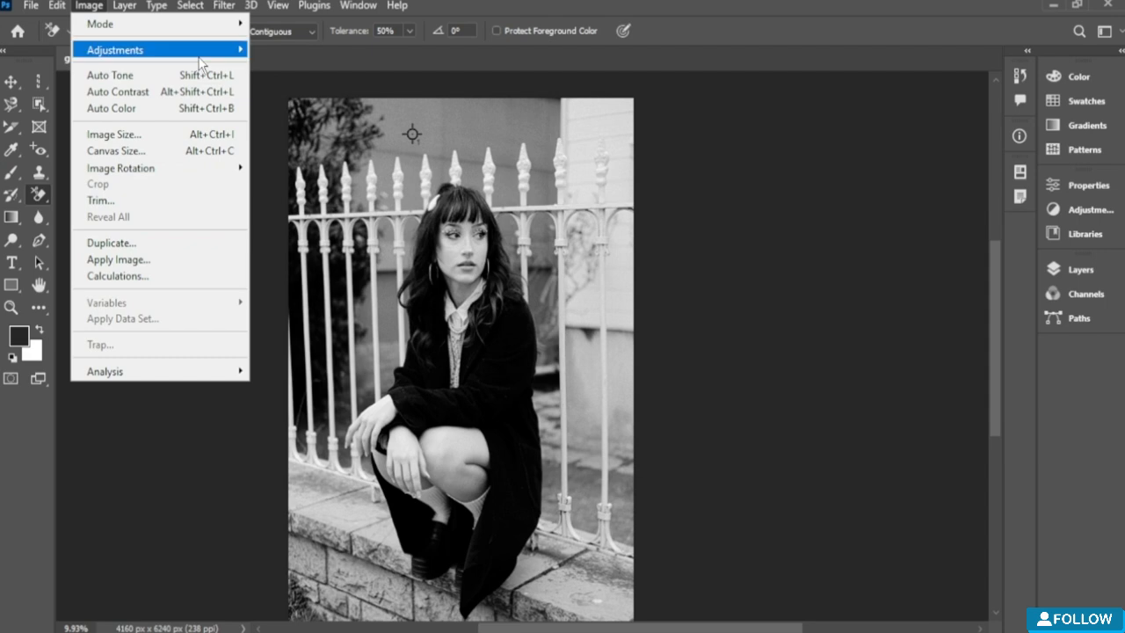
mouse_move(199, 55)
left_click(324, 404)
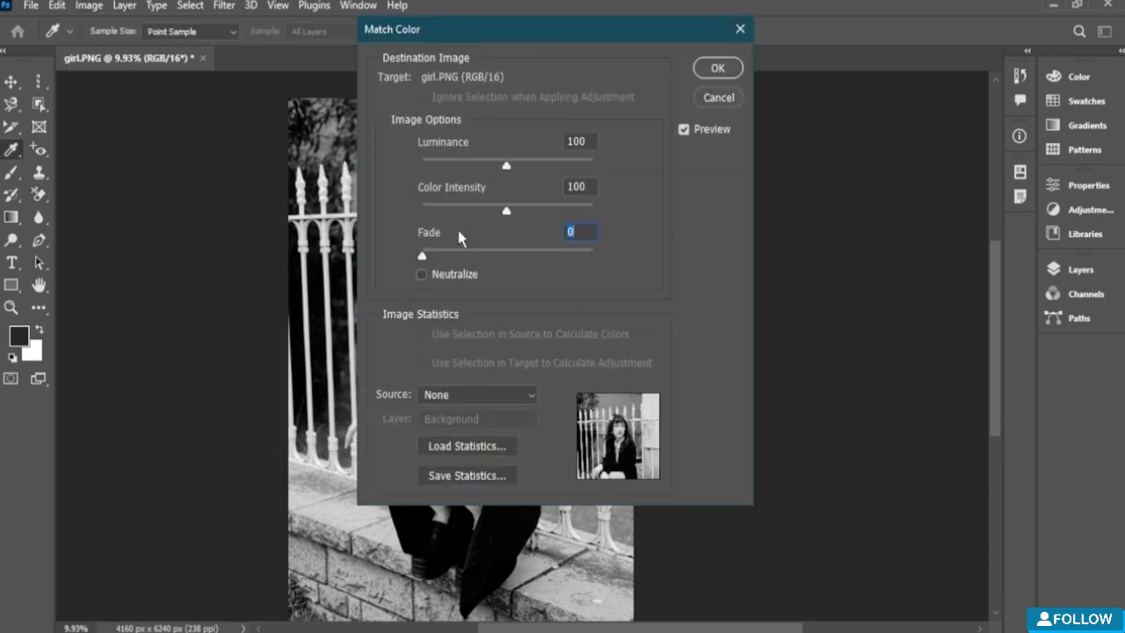
left_click(738, 27)
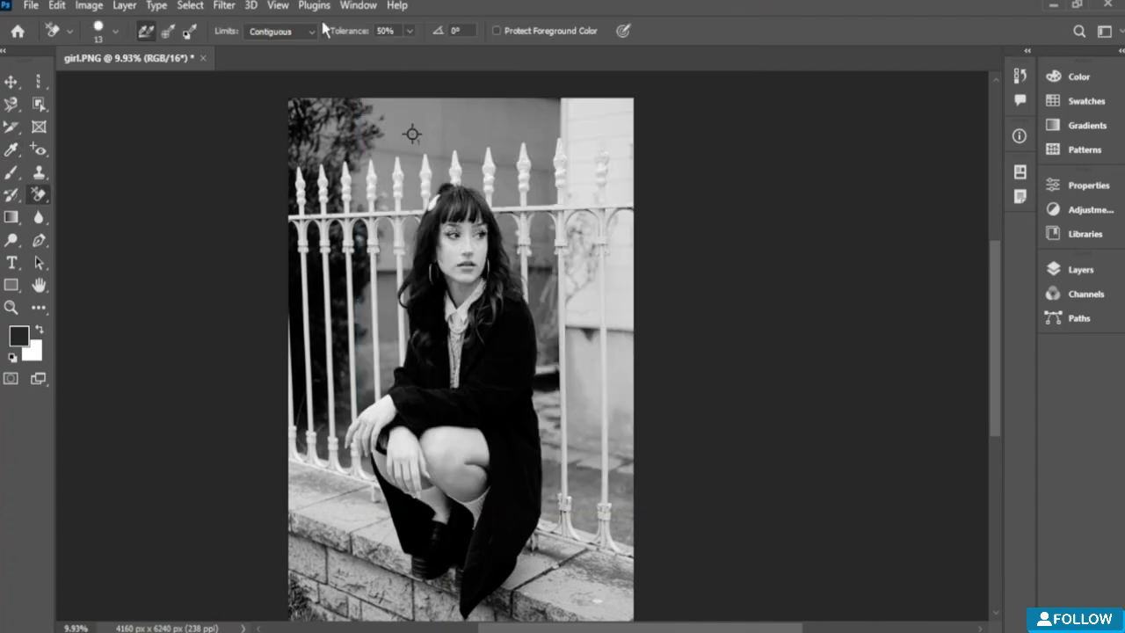
Step: Apply Replace Color to the photo with the white of the fence sampled and Fuzziness at 40
left_click(89, 5)
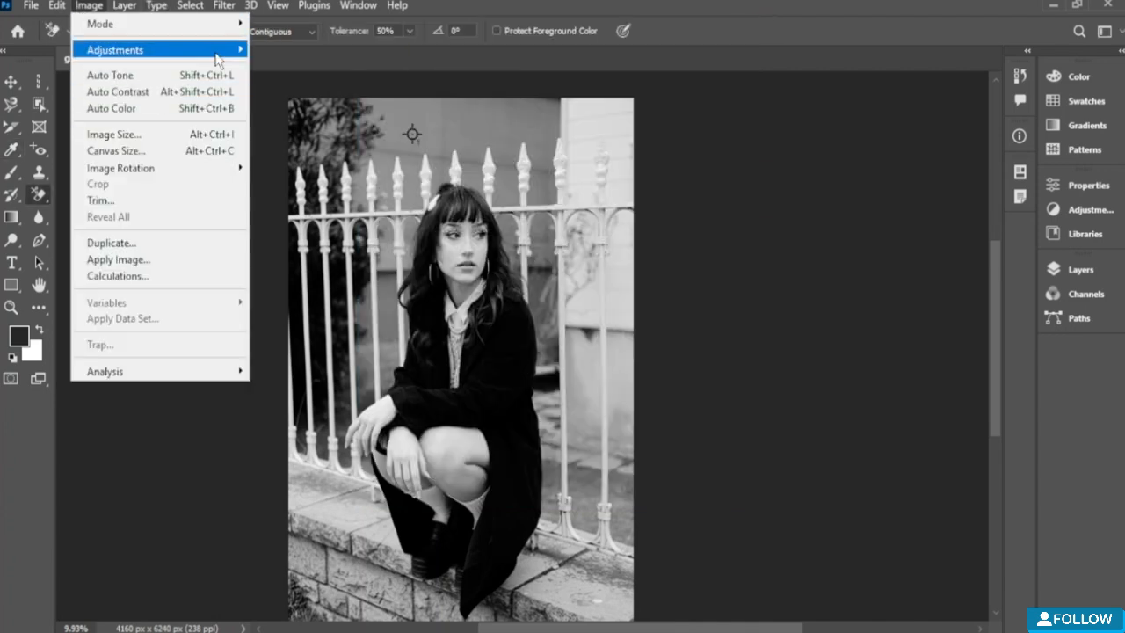
mouse_move(217, 50)
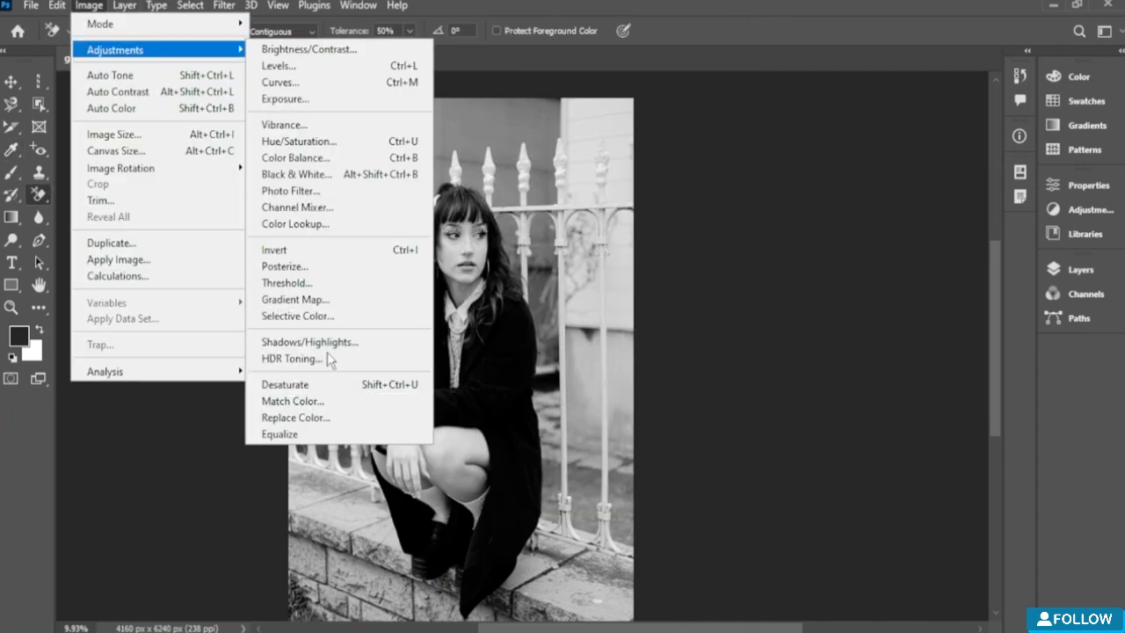
left_click(342, 419)
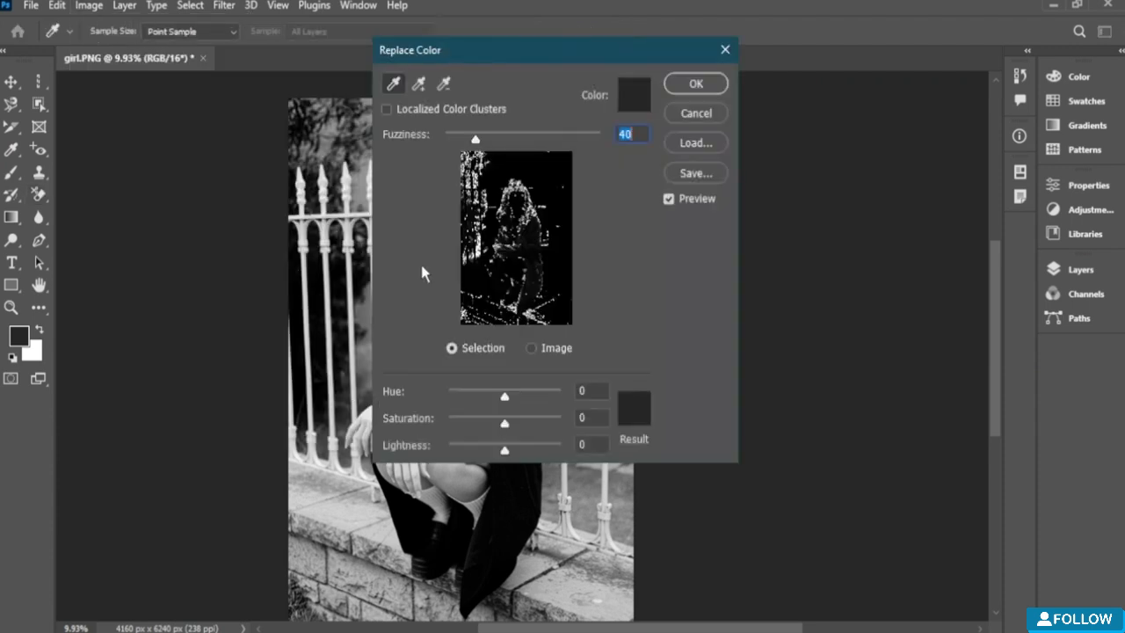
left_click(320, 234)
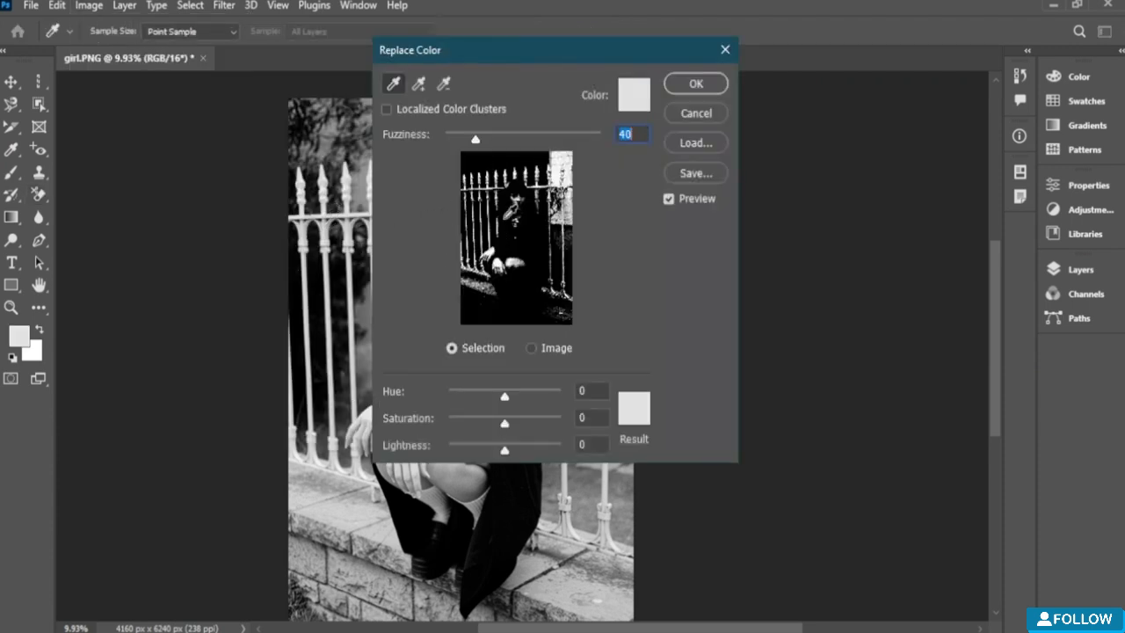
left_click(696, 87)
key("e")
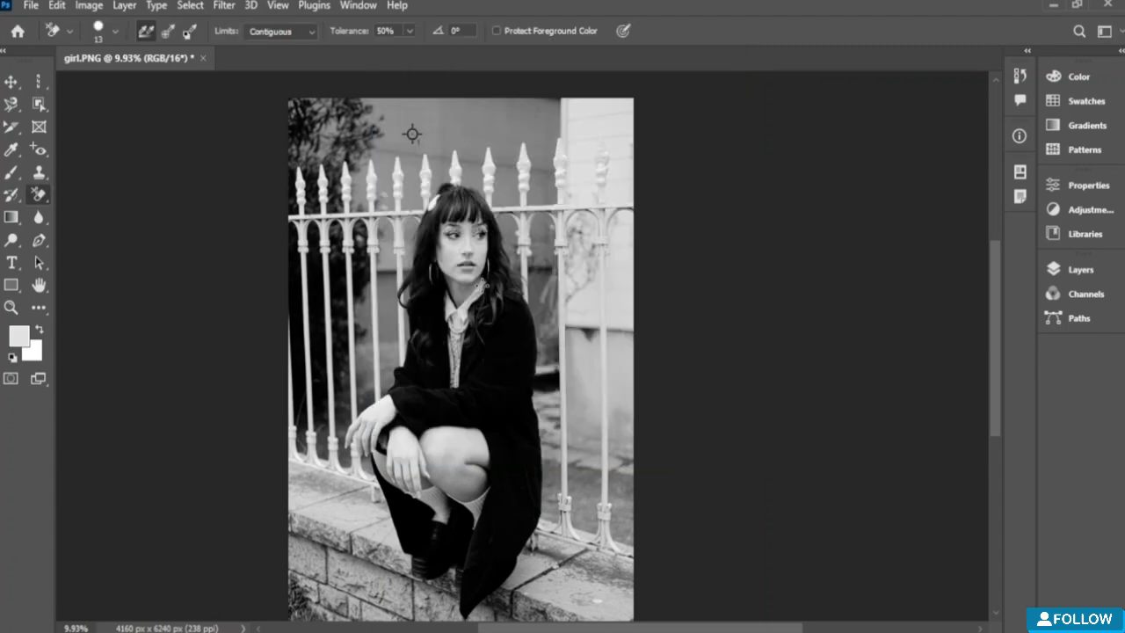
Step: Equalize the photo's tones and apply Auto Tone to it
left_click(88, 6)
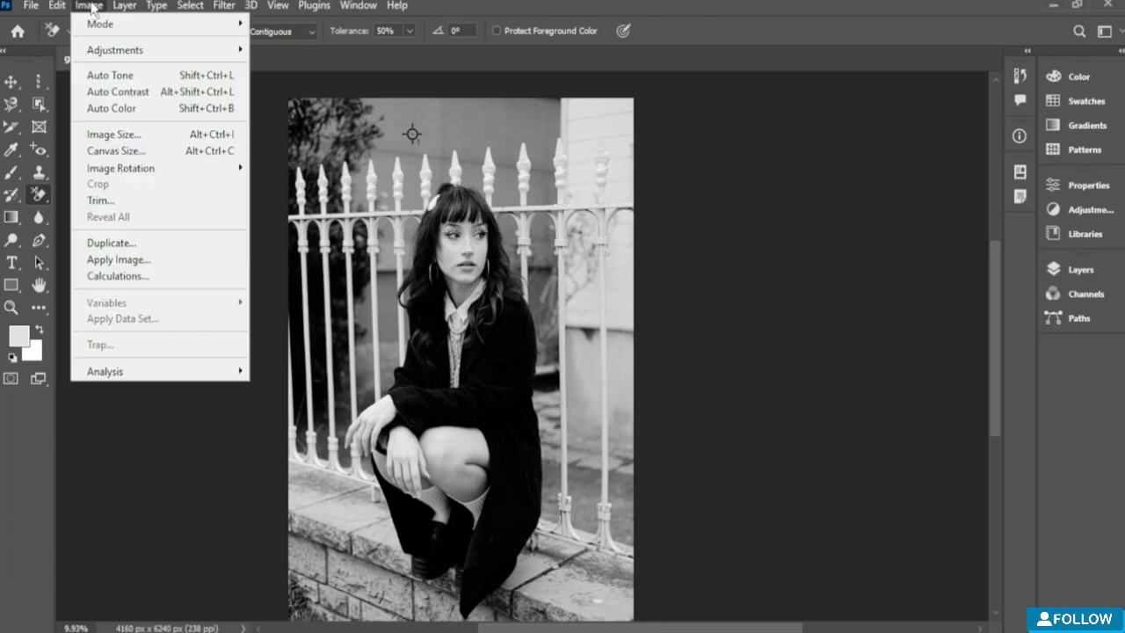
mouse_move(163, 55)
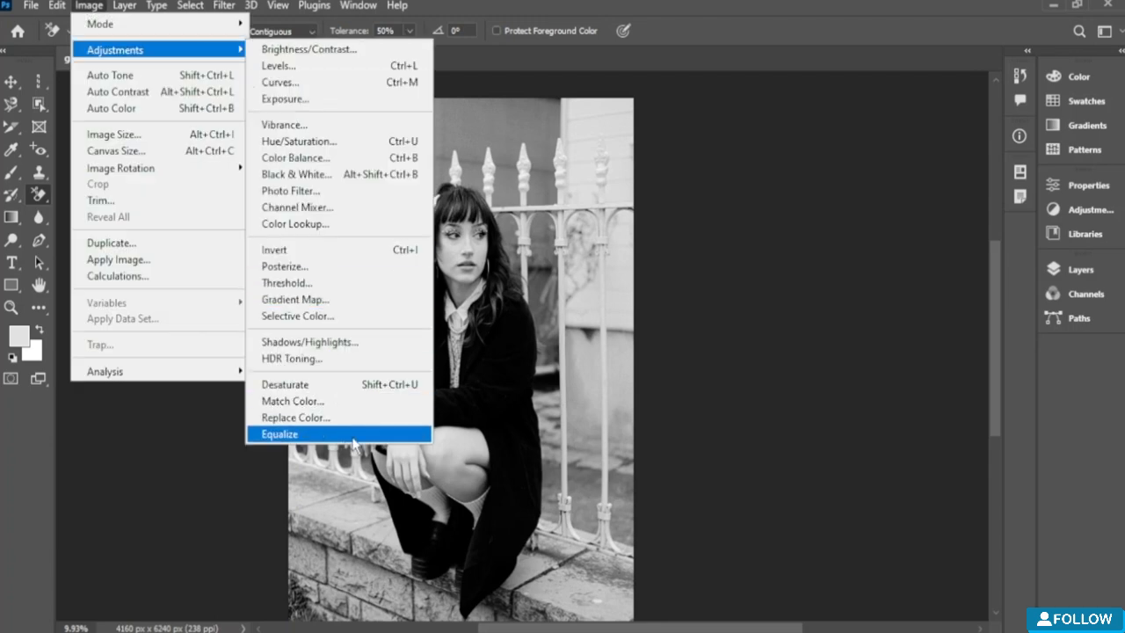
left_click(290, 431)
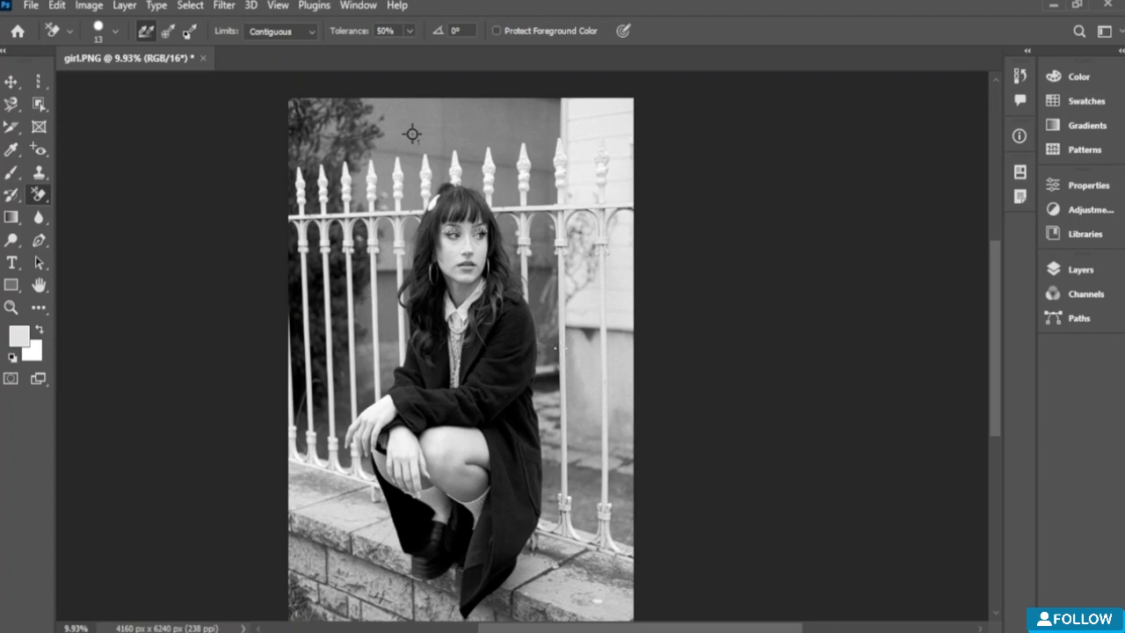
left_click(89, 6)
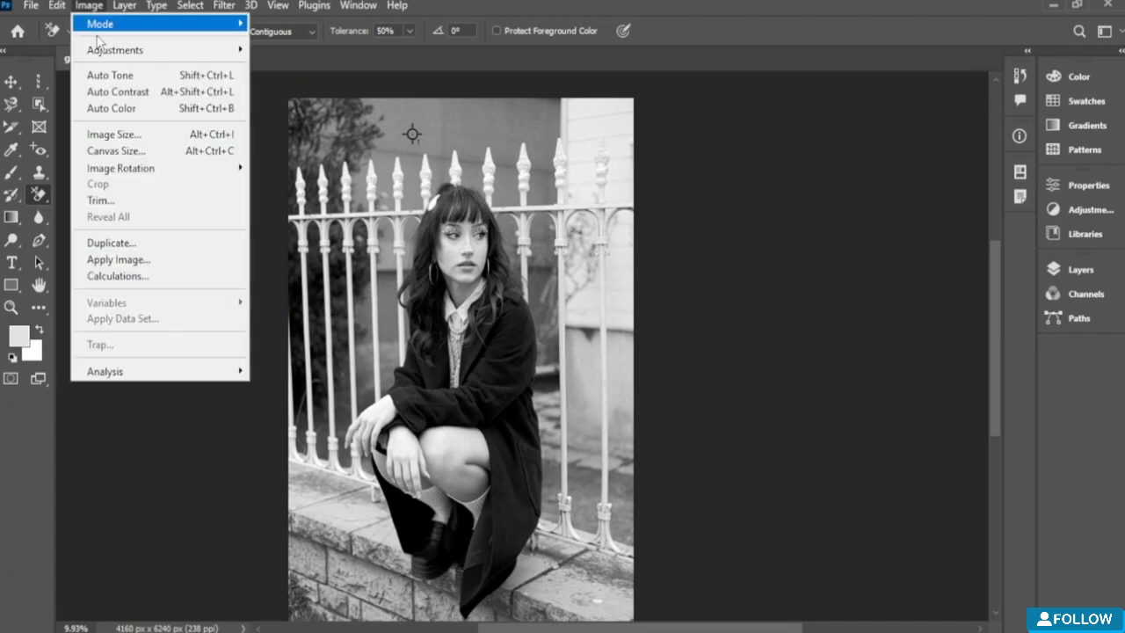
left_click(137, 77)
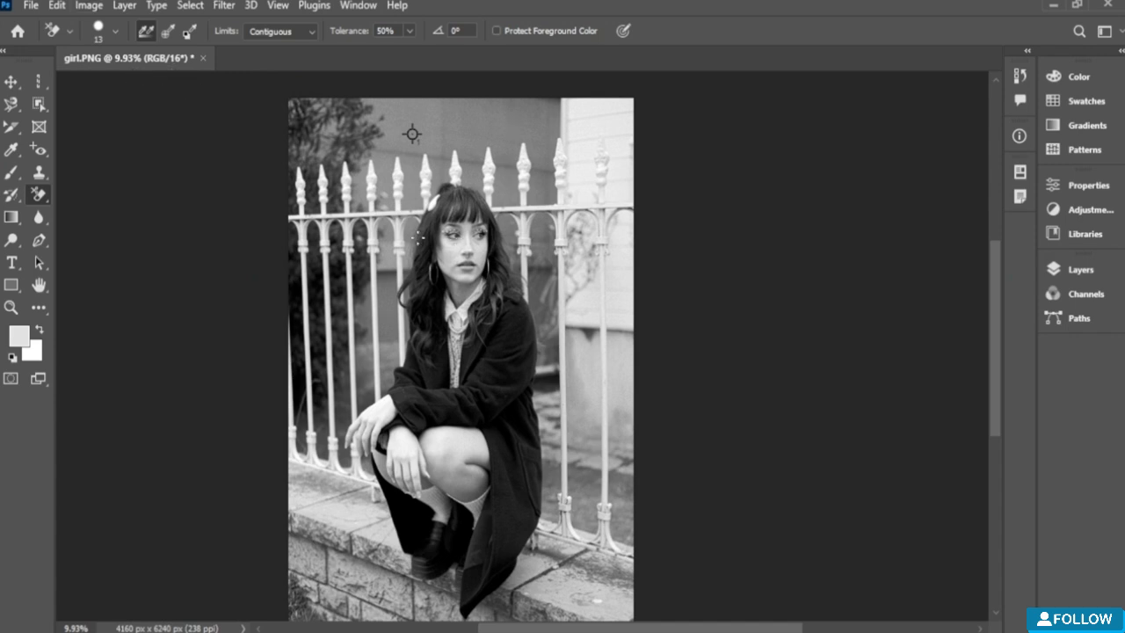
left_click(91, 7)
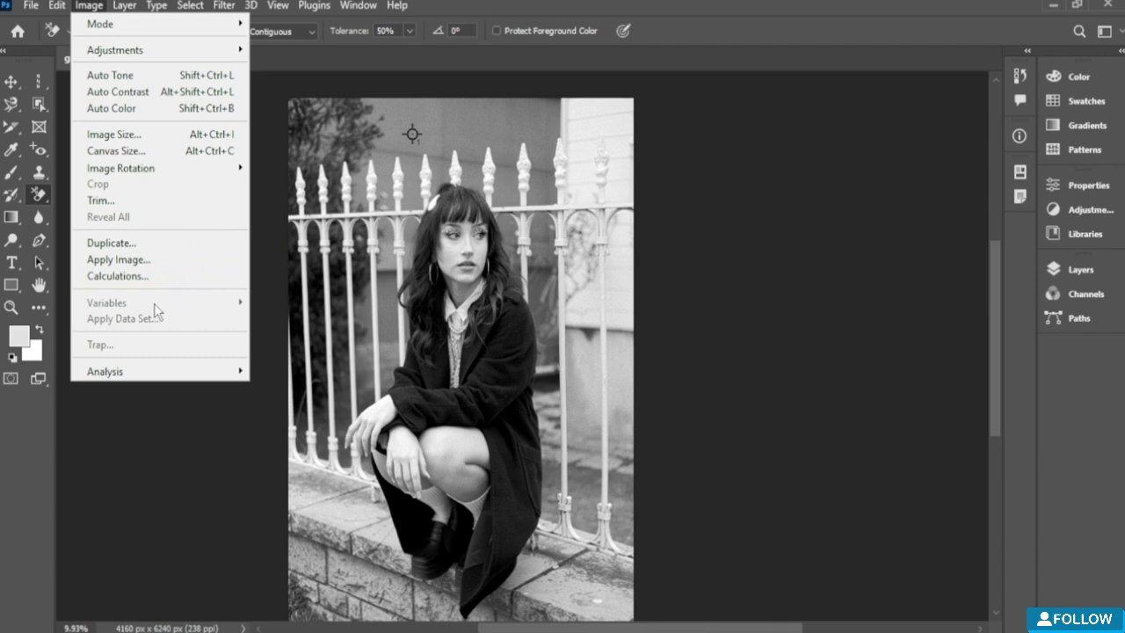
mouse_move(146, 371)
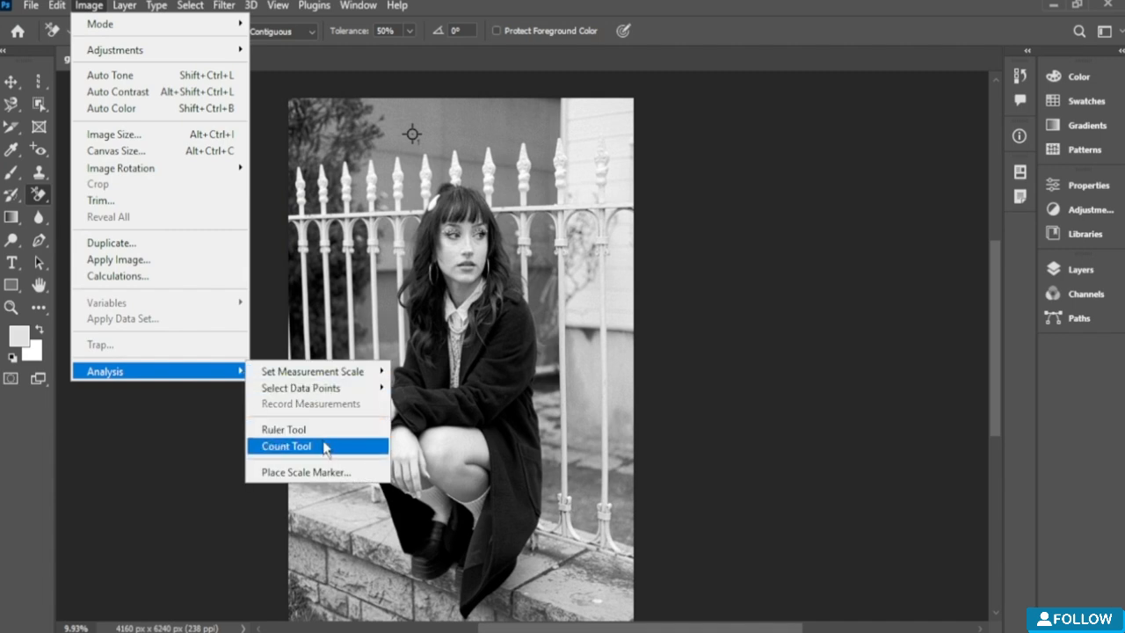
left_click(369, 322)
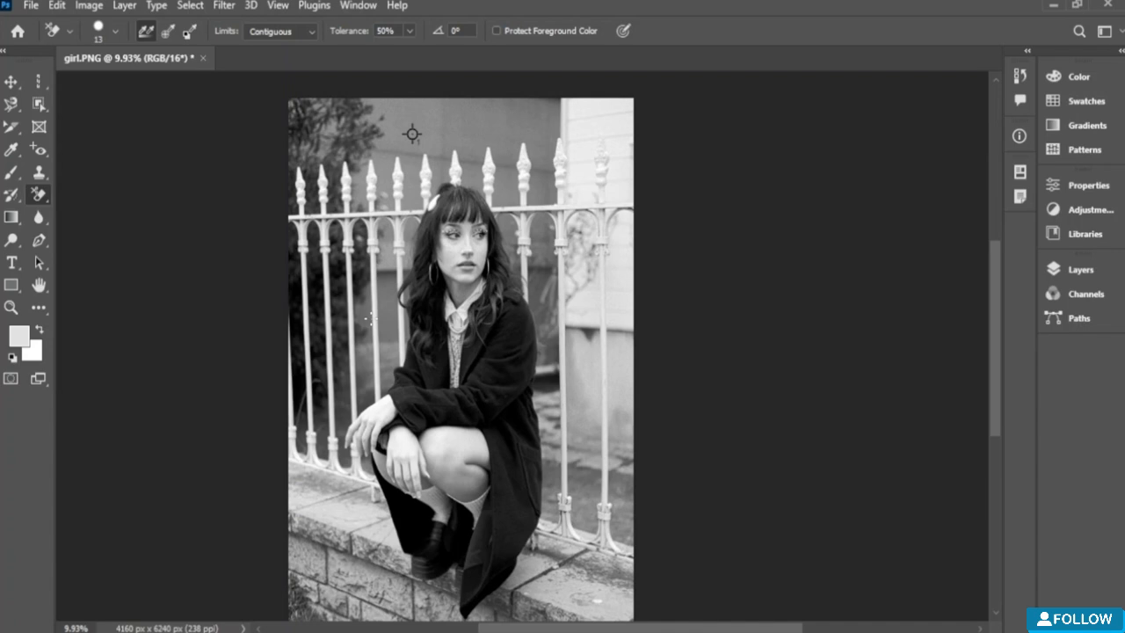
left_click(91, 6)
left_click(91, 6)
left_click(124, 5)
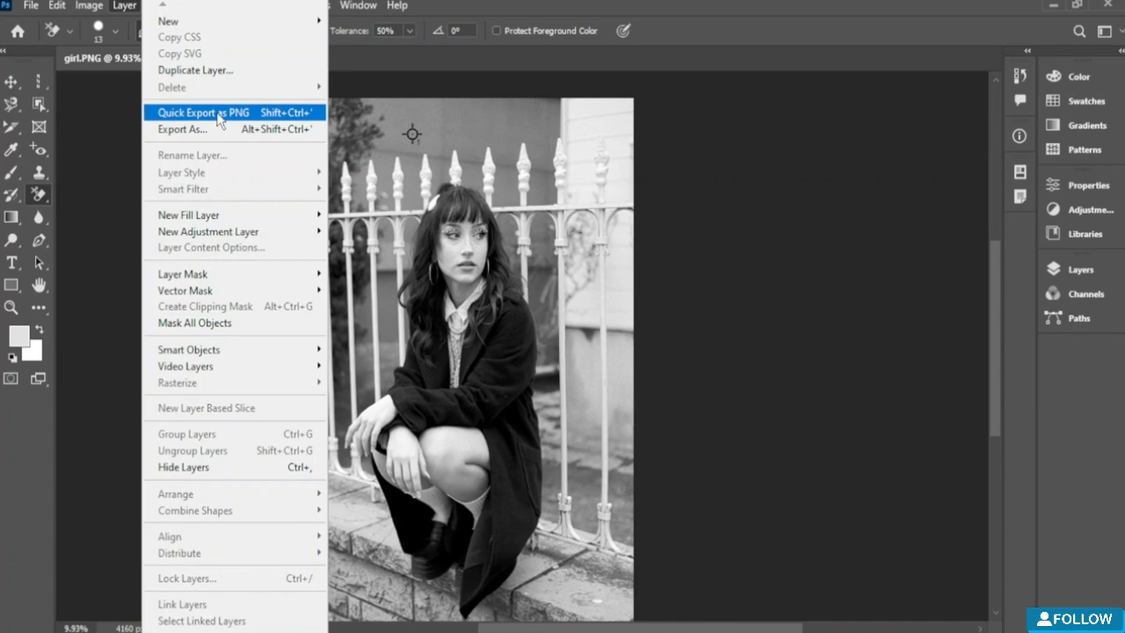
mouse_move(204, 222)
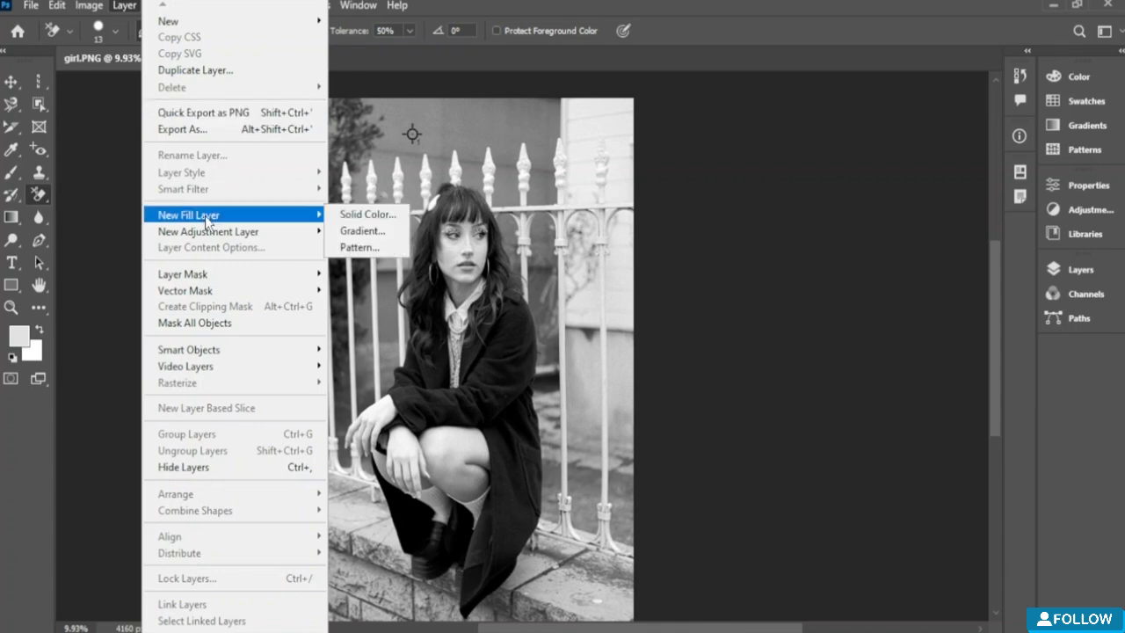
mouse_move(233, 279)
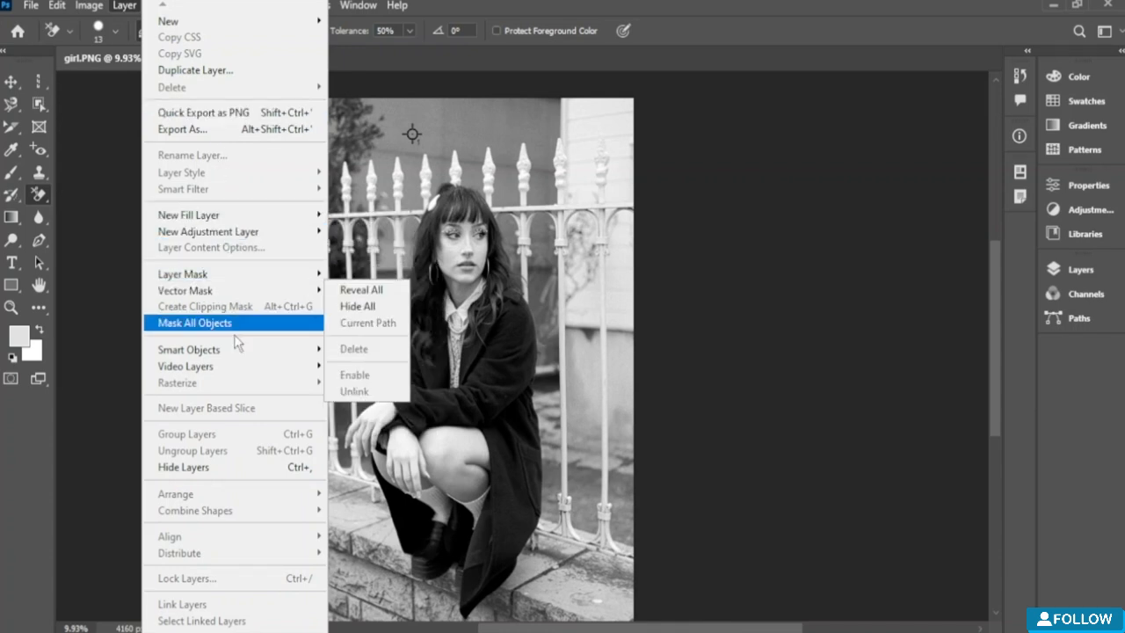
mouse_move(277, 365)
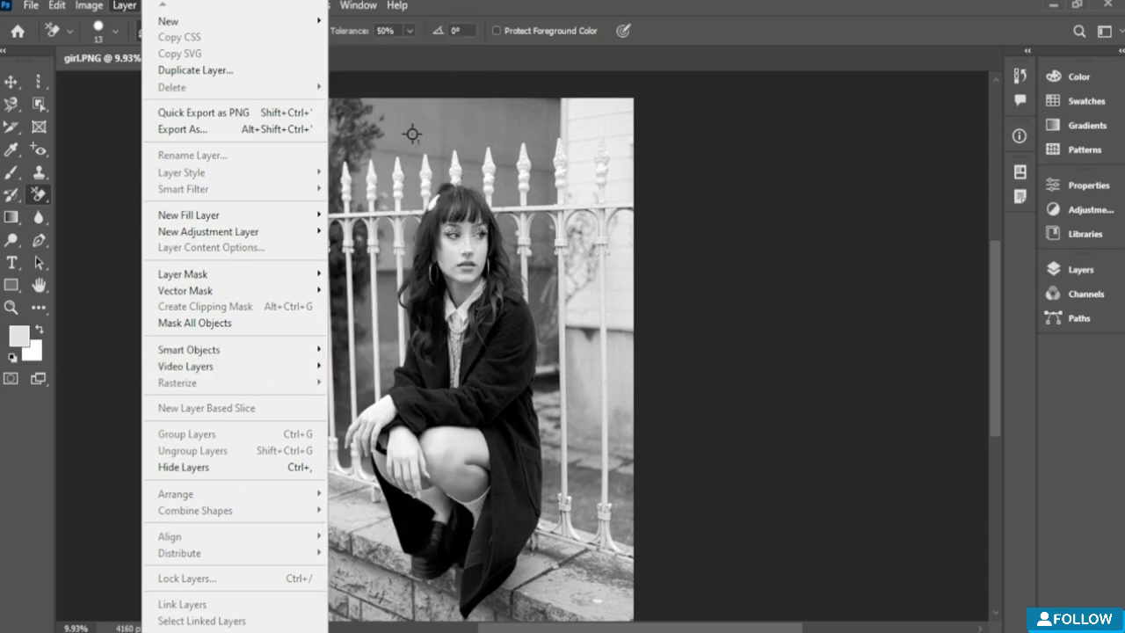
scroll(235, 351, "down", 3)
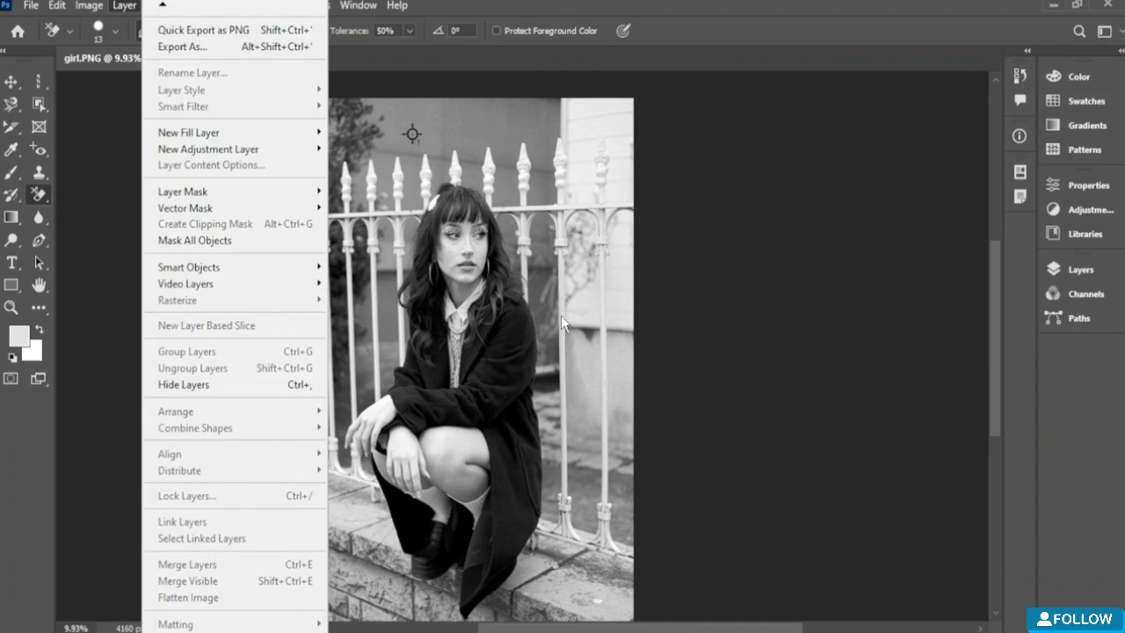
left_click(431, 309)
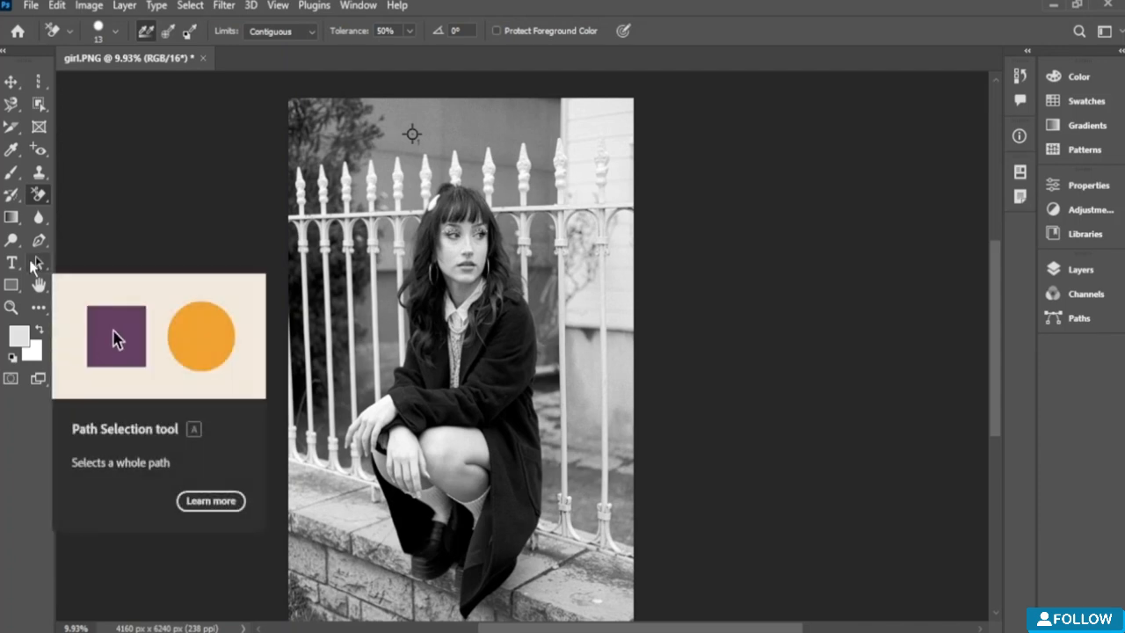
Step: Try to fill the portrait photo with a linear gradient running diagonally from its upper-left to its lower-right corner
left_click(10, 216)
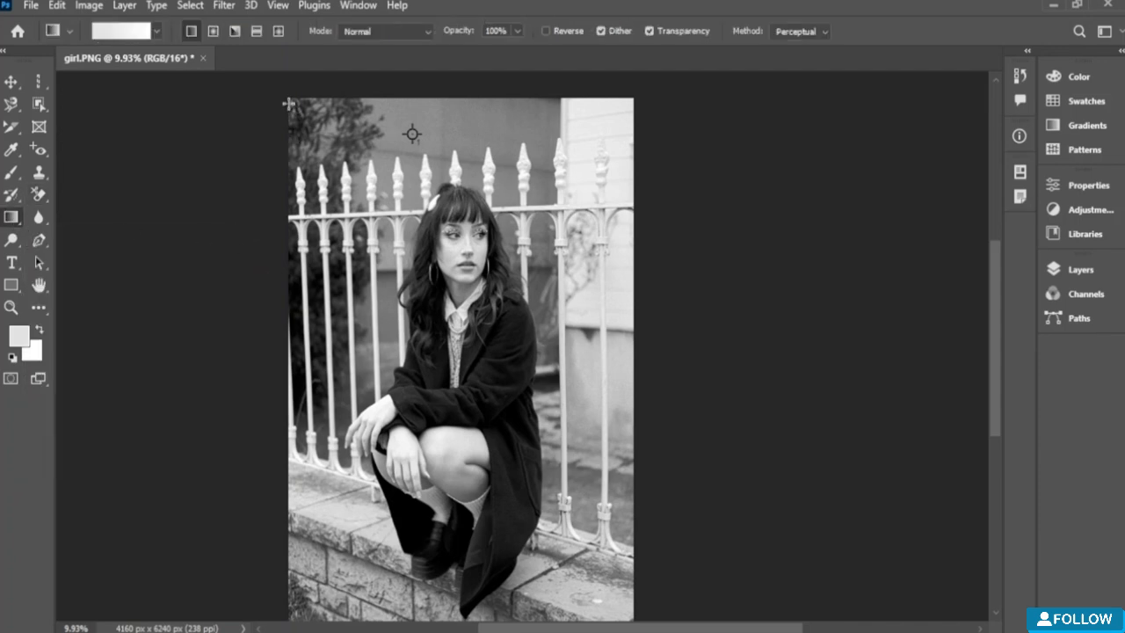
left_click_drag(286, 99, 629, 489)
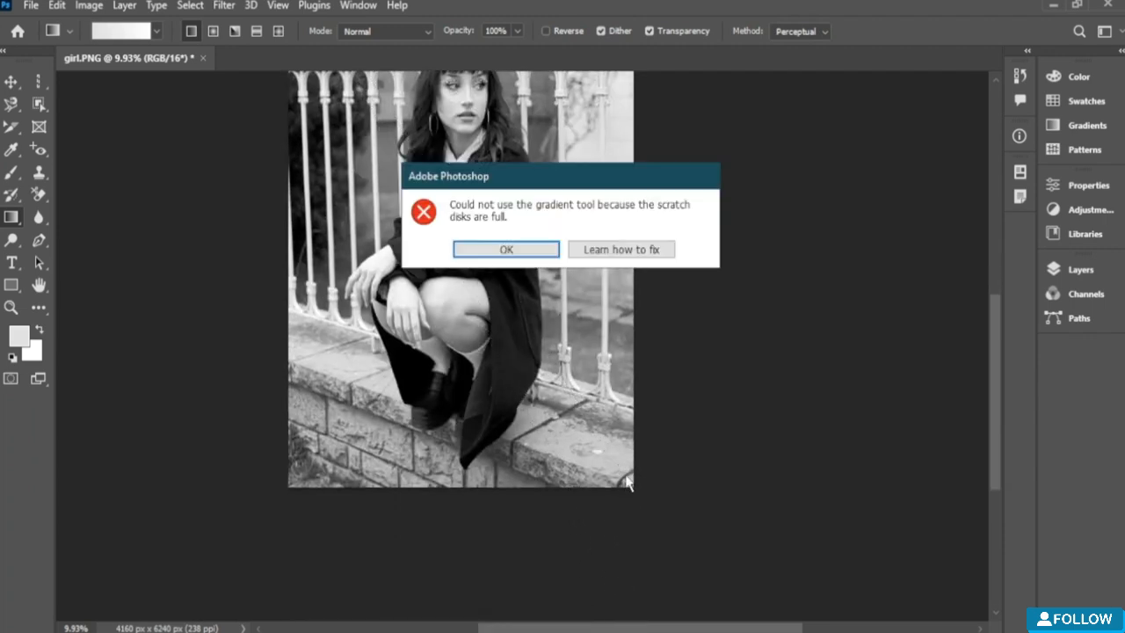
left_click(596, 251)
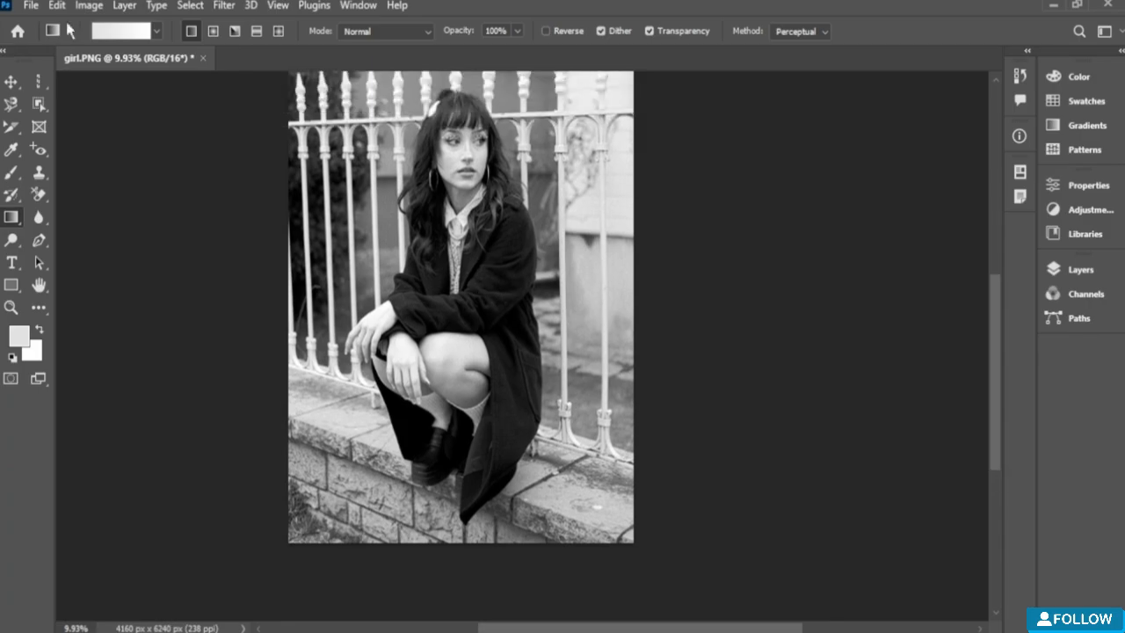
Step: Open Untitled-1.psd and fill Layer 2 with a light grey to white linear gradient from the upper-left to the lower-right corner
left_click(17, 31)
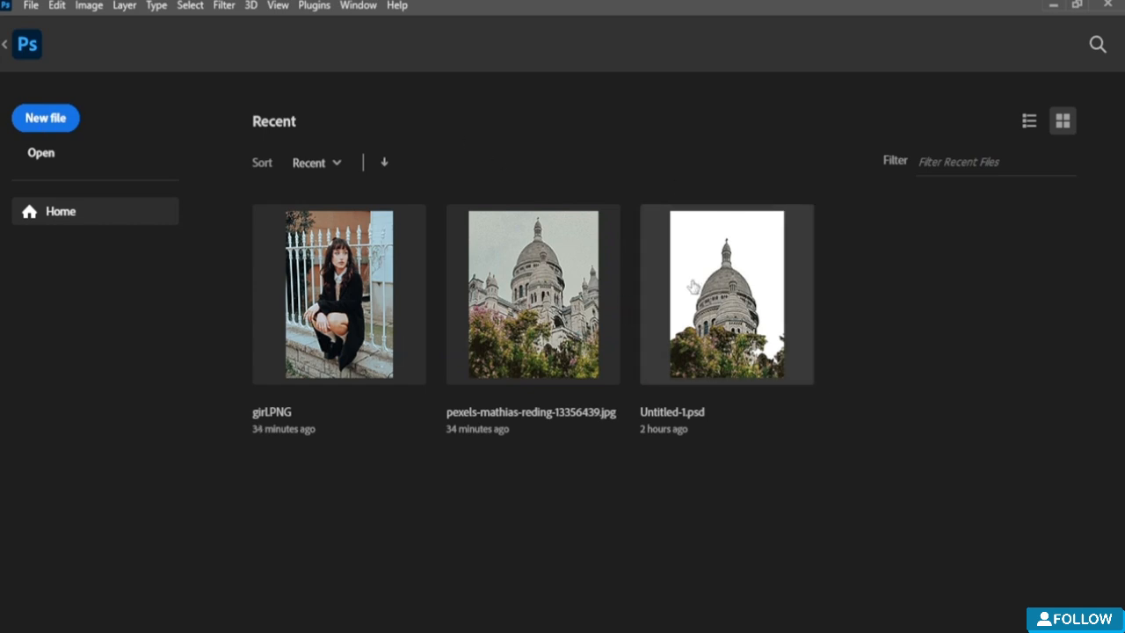
left_click(710, 317)
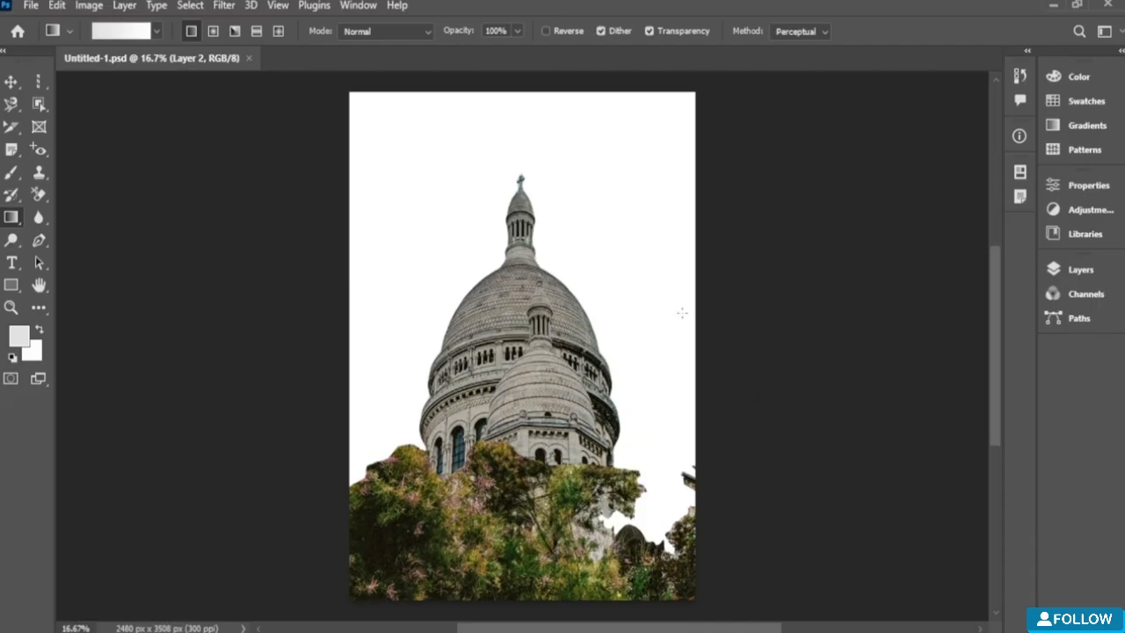
mouse_move(349, 91)
left_mouse_down()
mouse_move(685, 597)
mouse_move(705, 518)
left_mouse_up()
left_click_drag(694, 484, 701, 479)
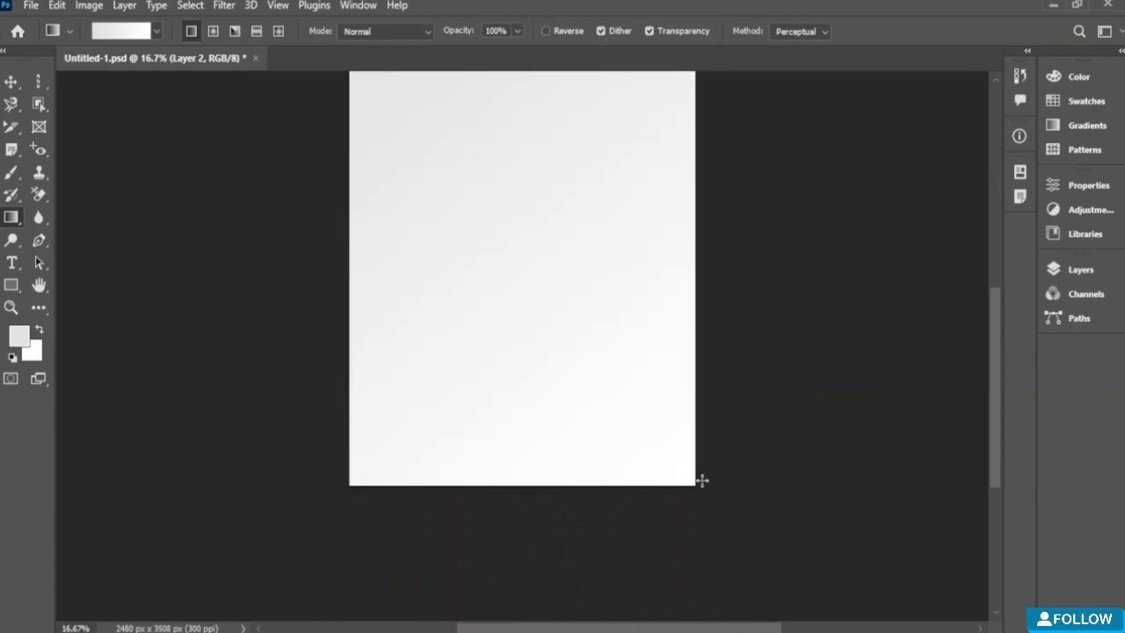
scroll(507, 237, "up", 3)
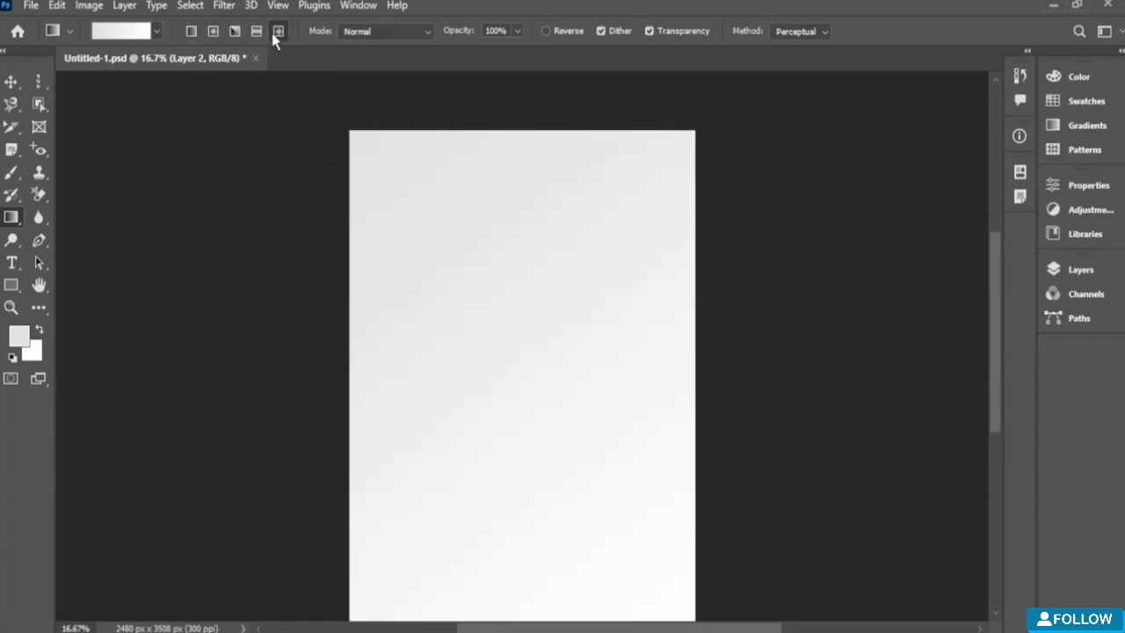
Step: Open the recent JPEG of the domed church and cover it with a reflected light grey to white gradient from upper-left to lower-right corner
left_click(18, 32)
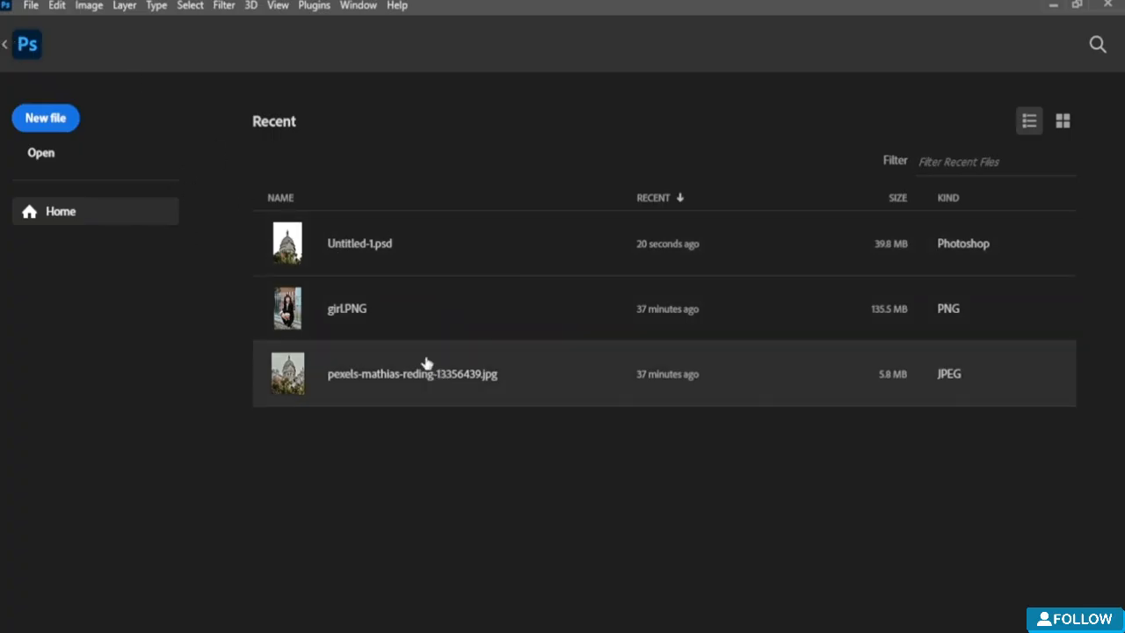
left_click(426, 363)
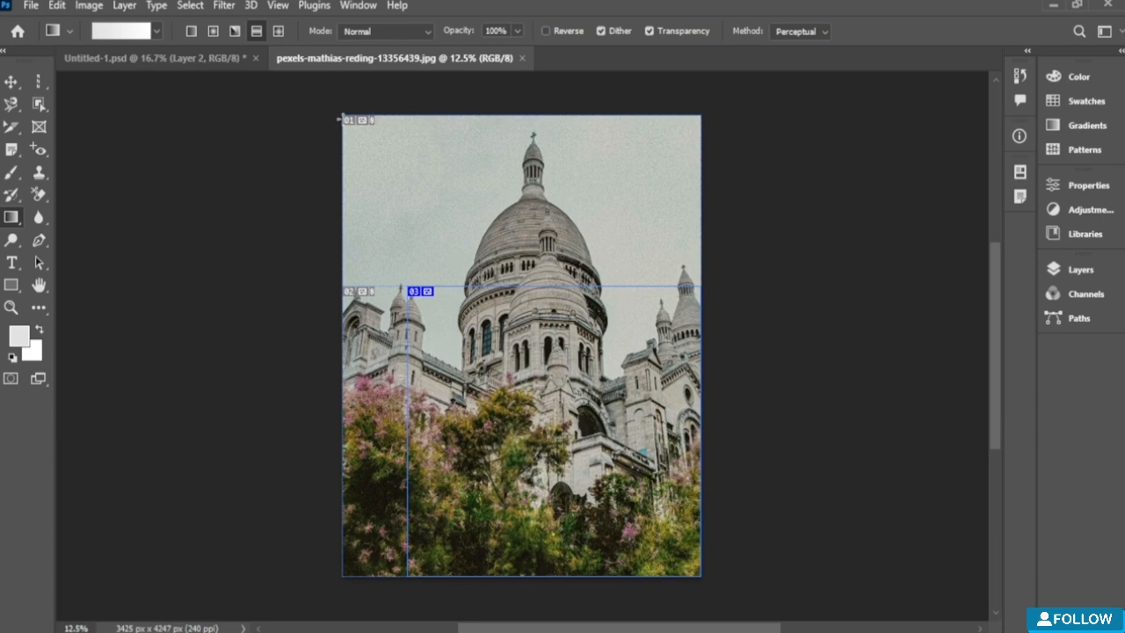
left_click_drag(341, 118, 698, 571)
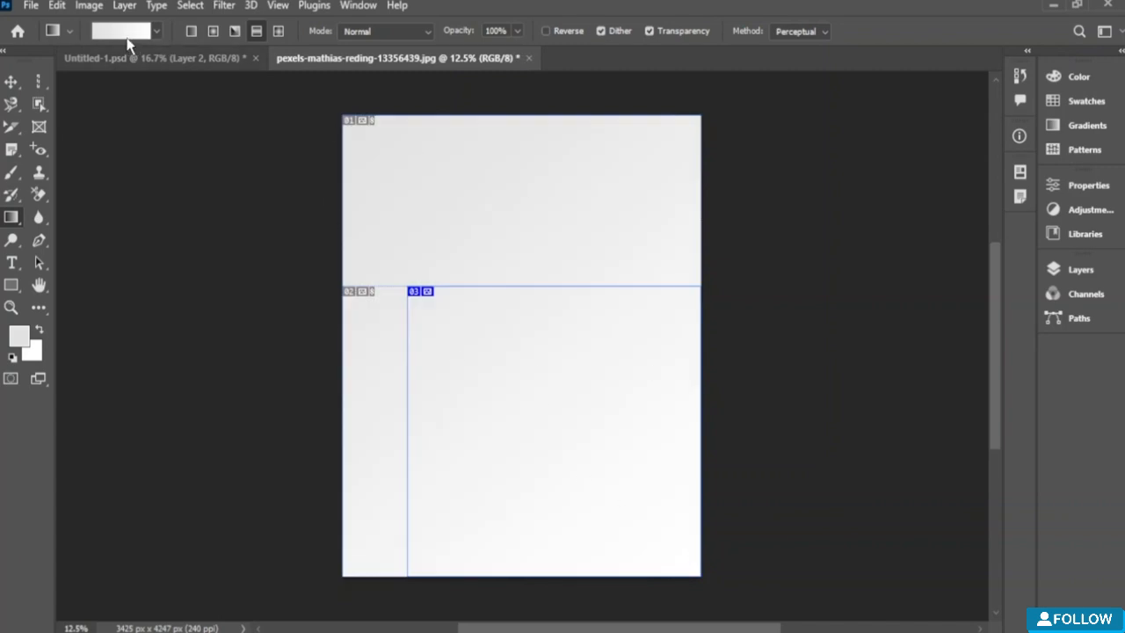
Step: Try several Blues gradient presets and fill the church image with the soft blue preset that is second in the second row
left_click(155, 33)
left_click(33, 89)
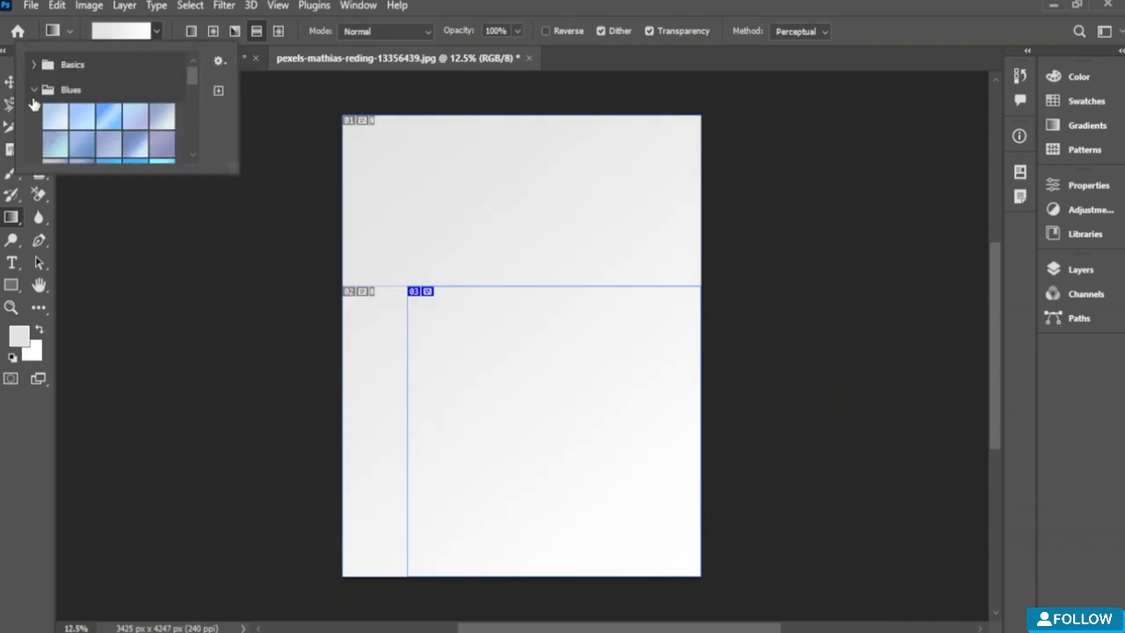
left_click(84, 118)
left_click(110, 123)
left_click(139, 124)
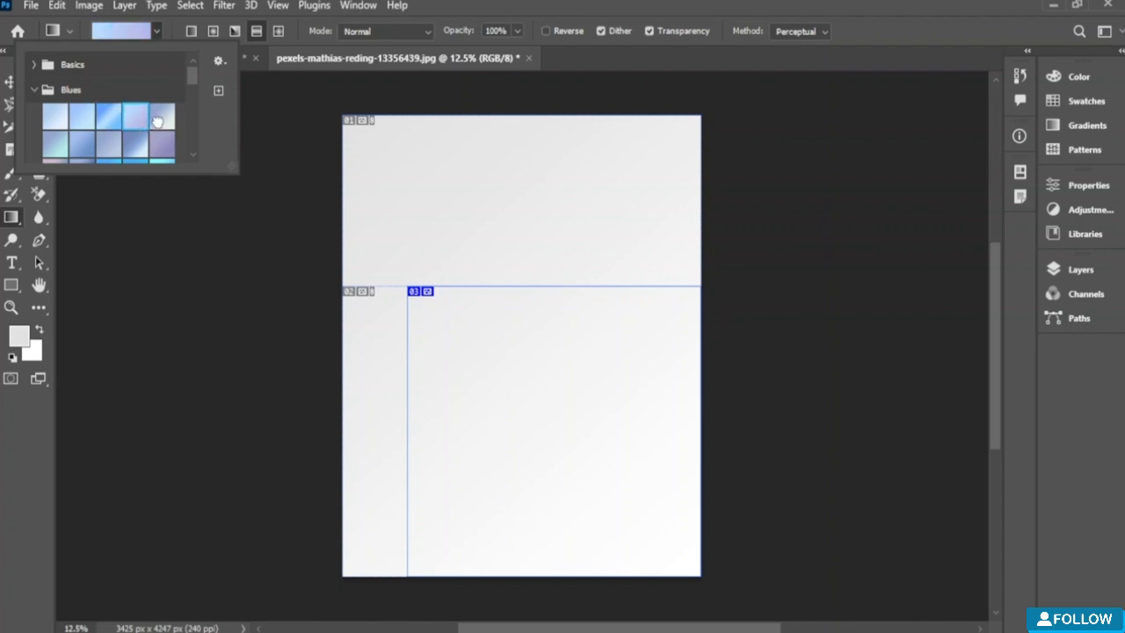
left_click(160, 119)
left_click(160, 142)
left_click(136, 145)
left_click(109, 145)
left_click(109, 116)
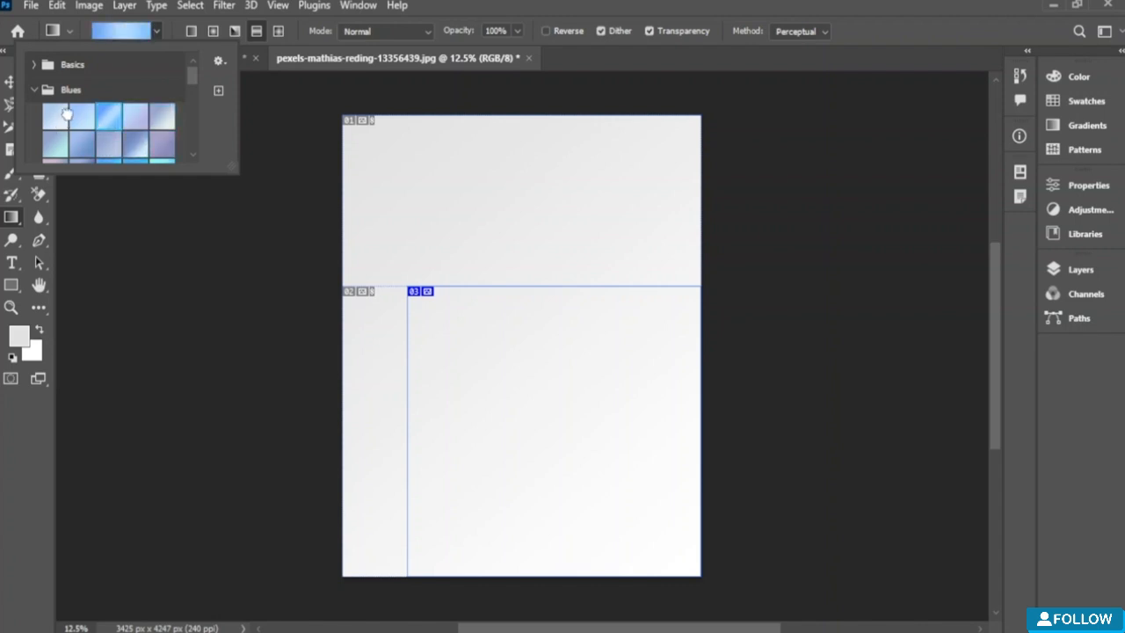
left_click(55, 116)
left_click(80, 138)
left_click(359, 95)
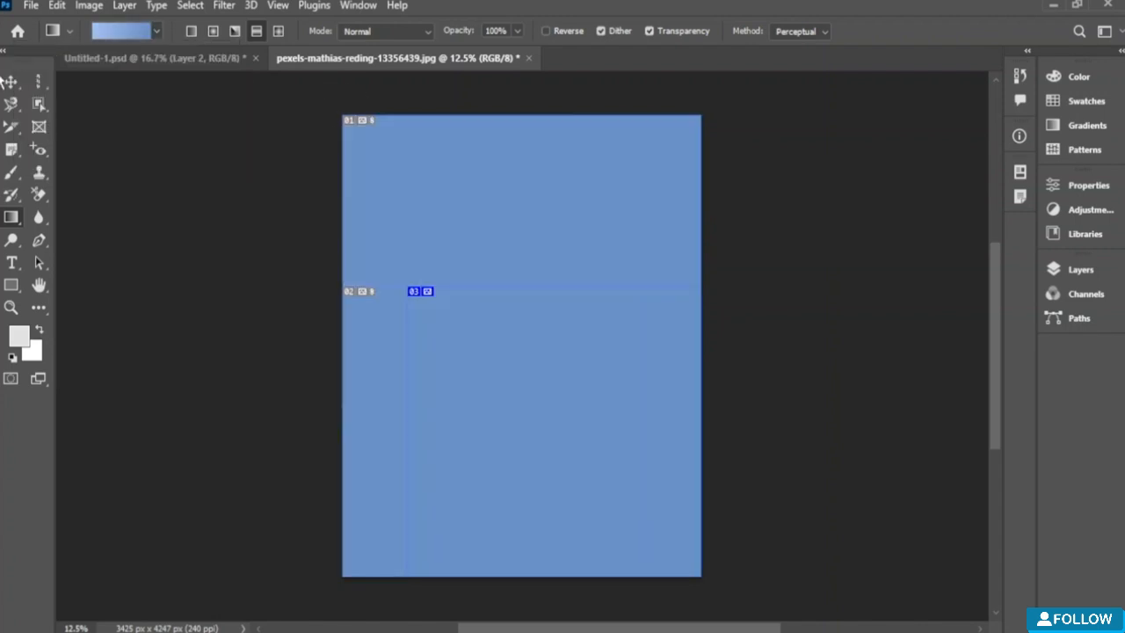
Step: Open girl.PNG and try out a reflected blue gradient running diagonally across the photo, undoing the fill
left_click(18, 31)
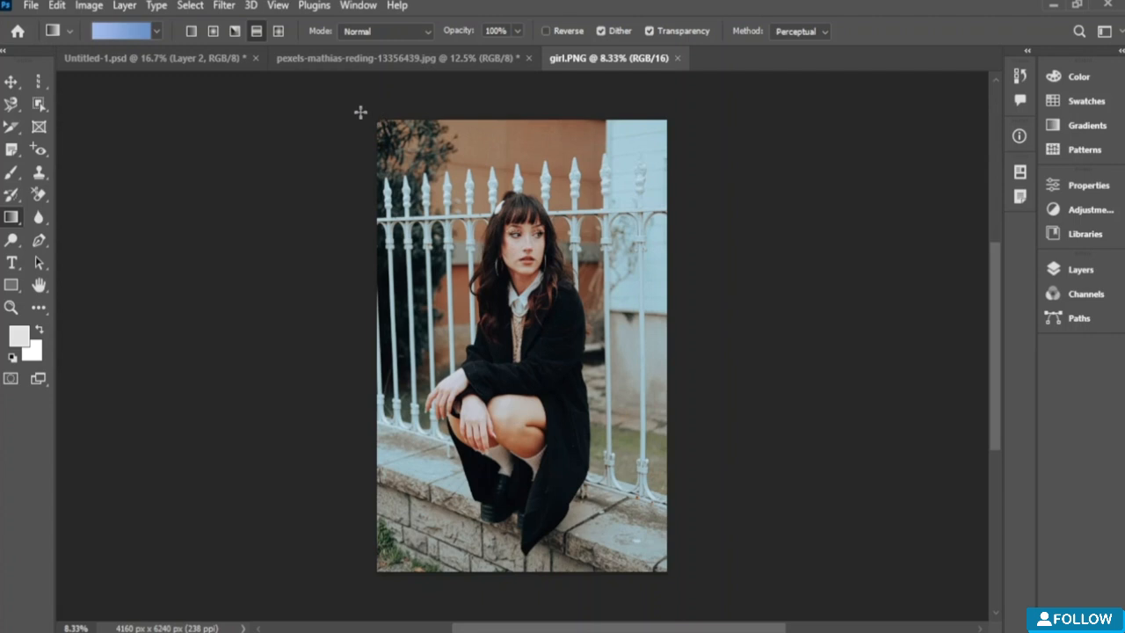
left_click_drag(467, 154, 664, 486)
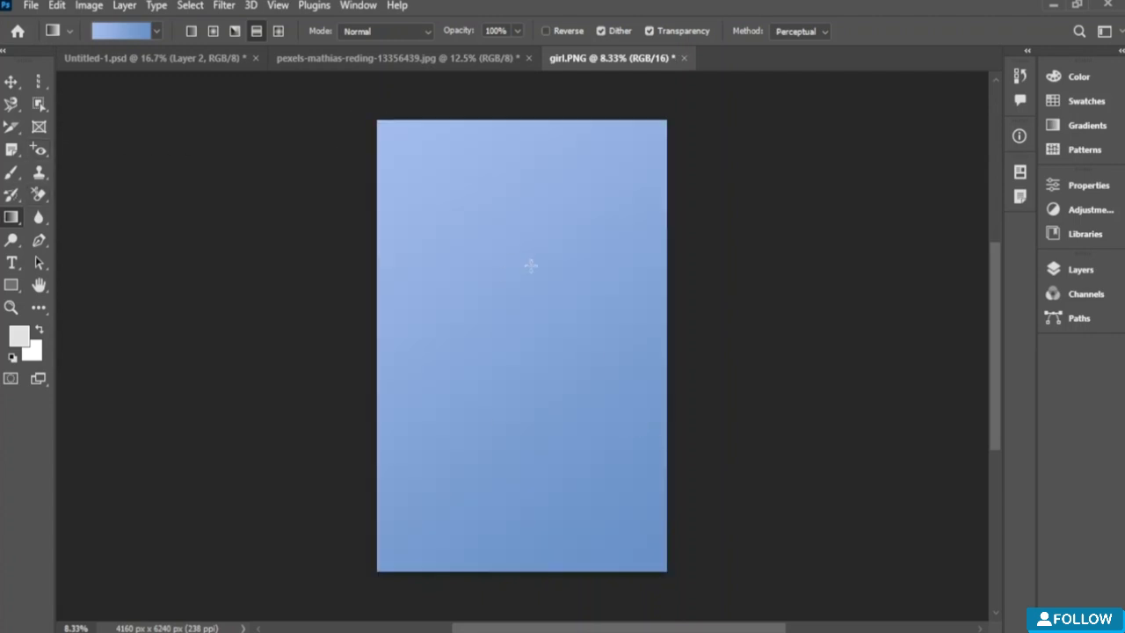
left_click(154, 31)
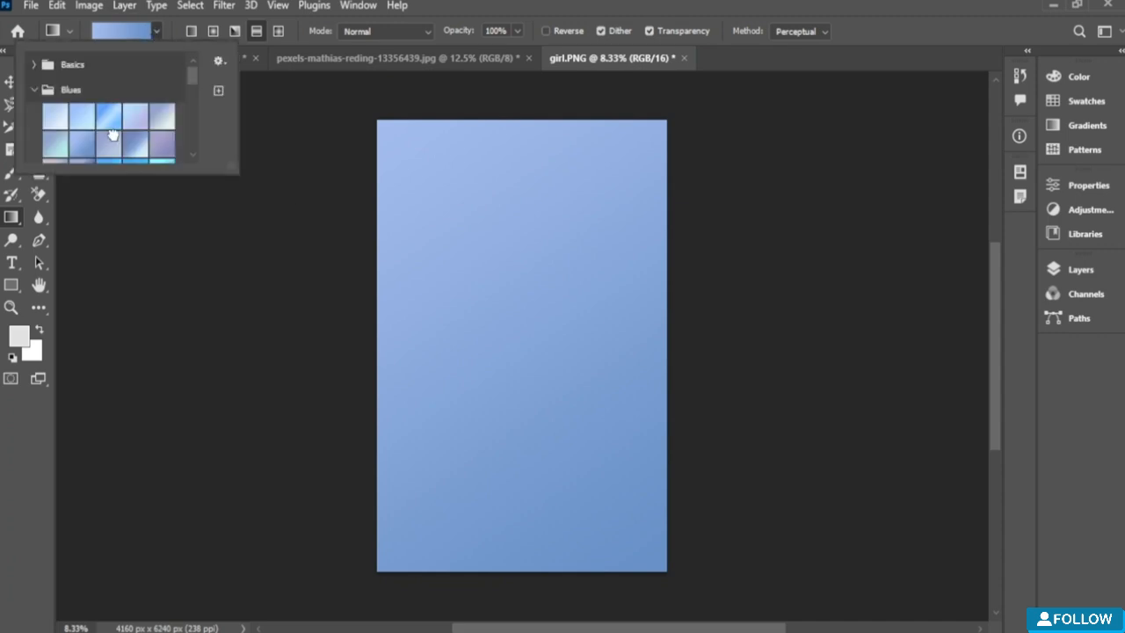
left_click(110, 137)
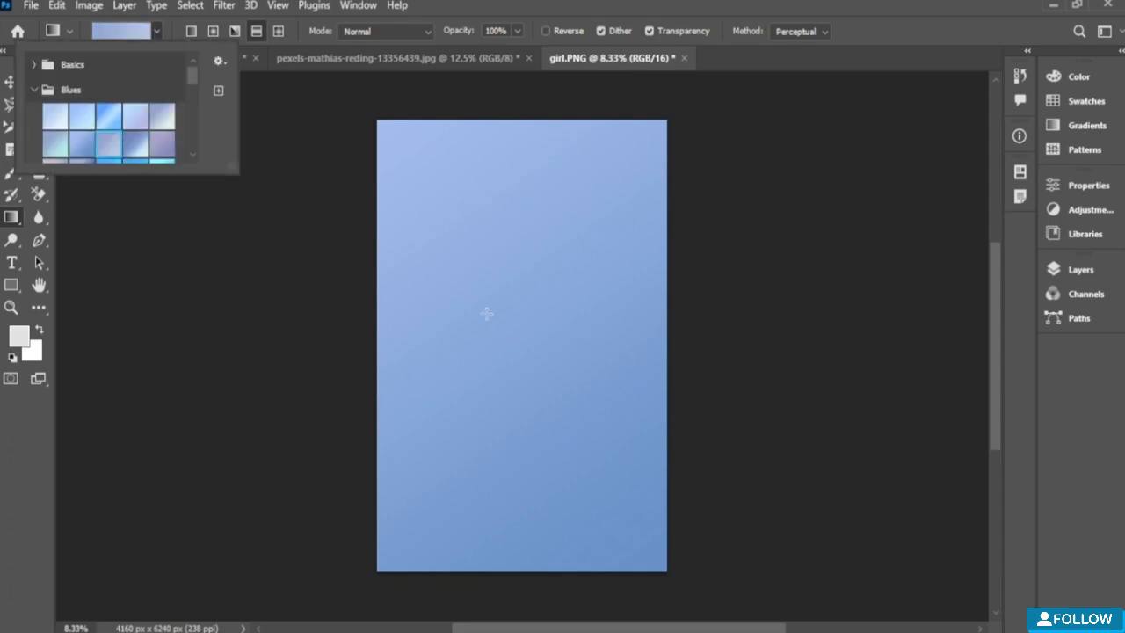
right_click(10, 217)
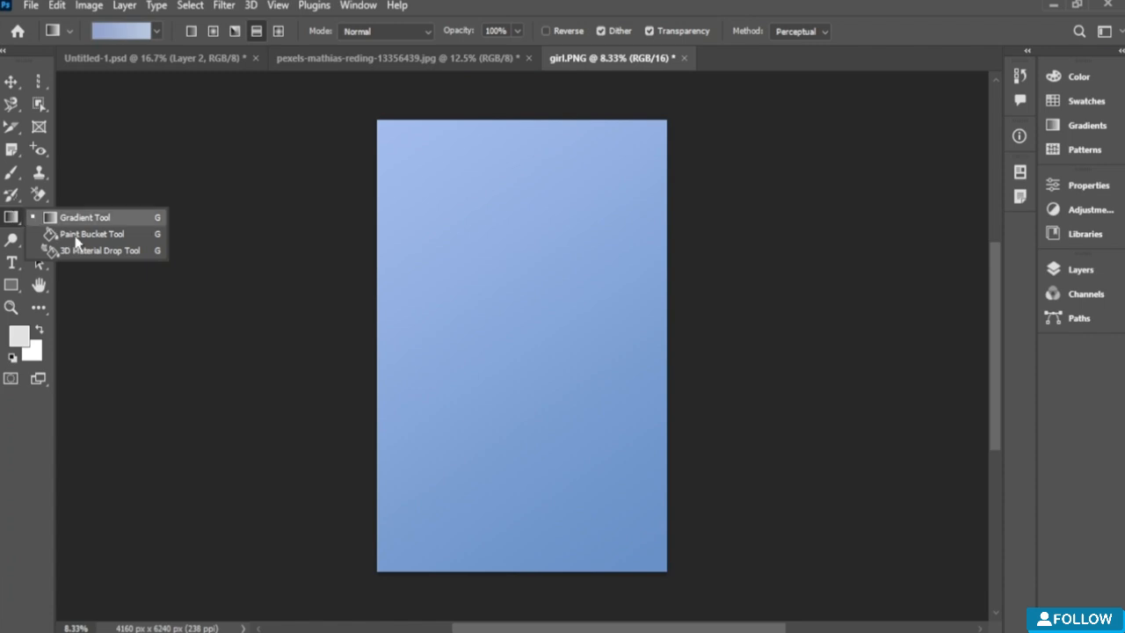
left_click(235, 237)
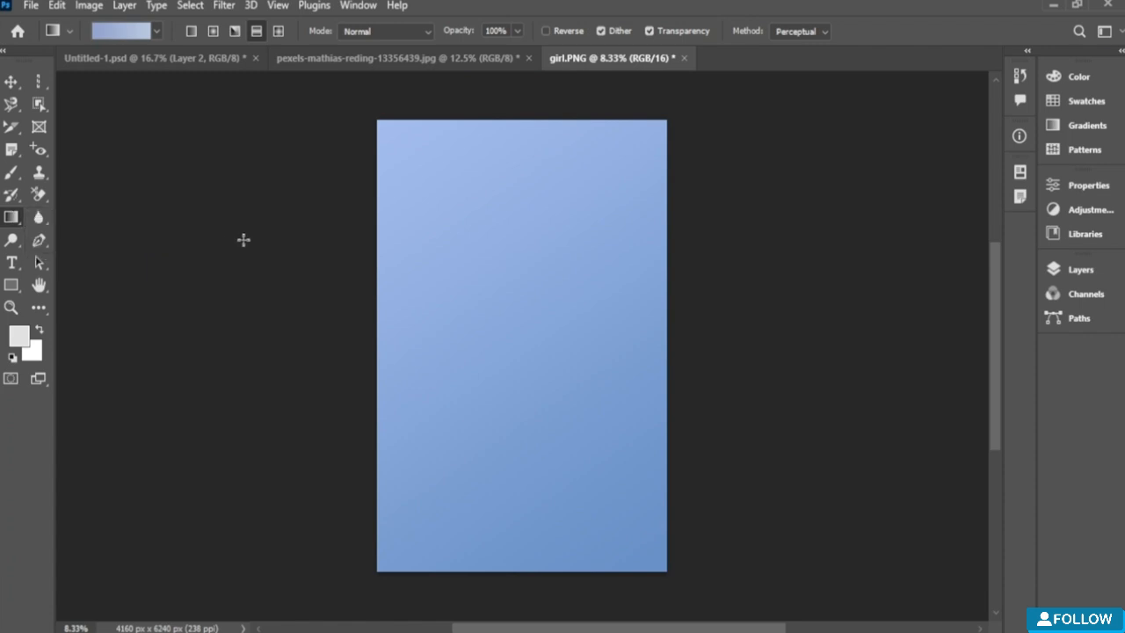
key("ctrl+z")
Step: Try Paint Bucket fills with the light grey foreground colour on the woman's face and black coat, and undo them
right_click(16, 220)
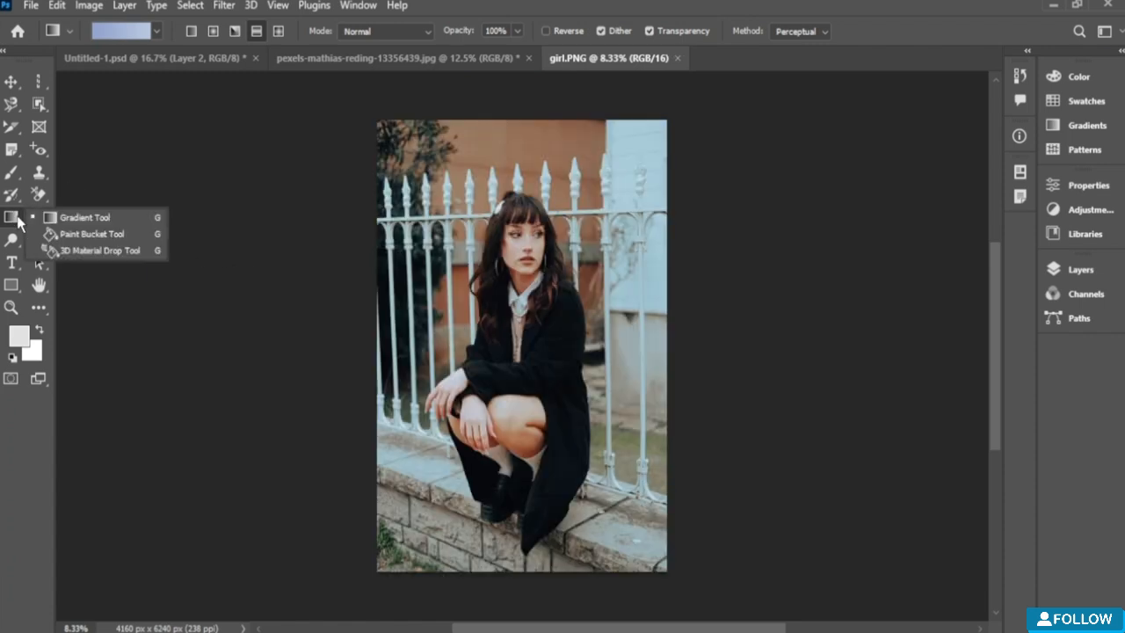
left_click(88, 234)
left_click(519, 266)
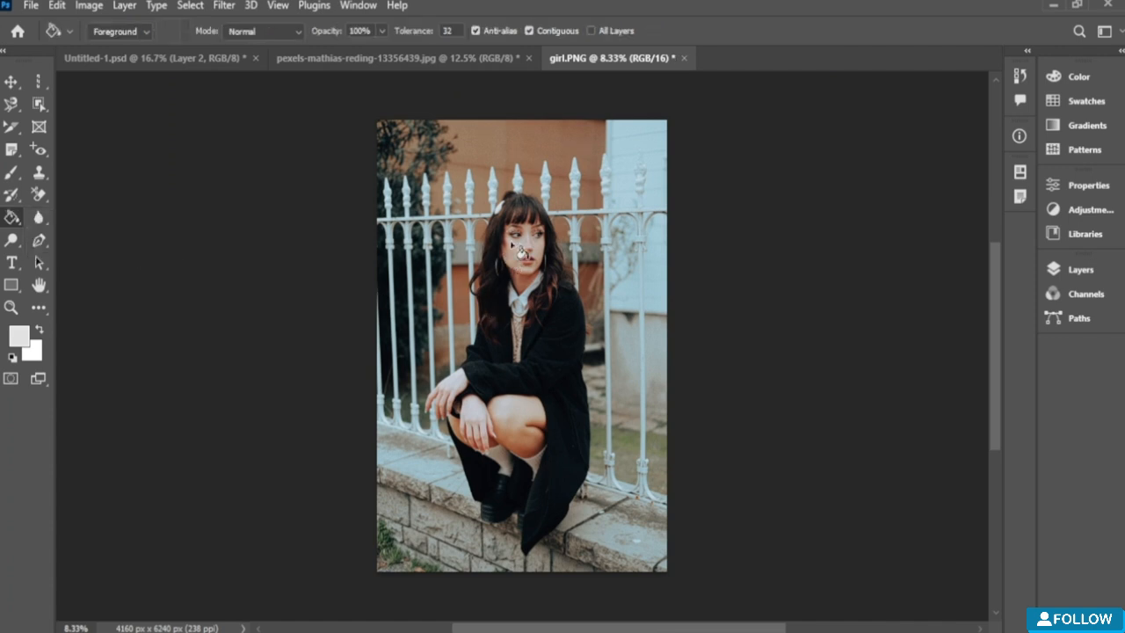
left_click(587, 355)
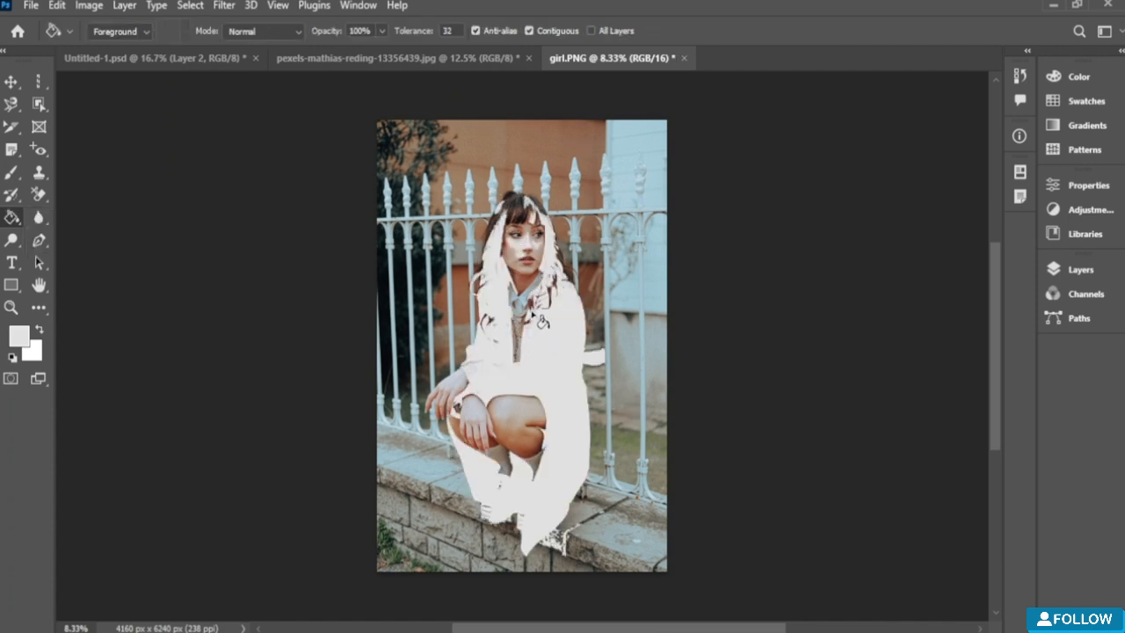
left_click(522, 235)
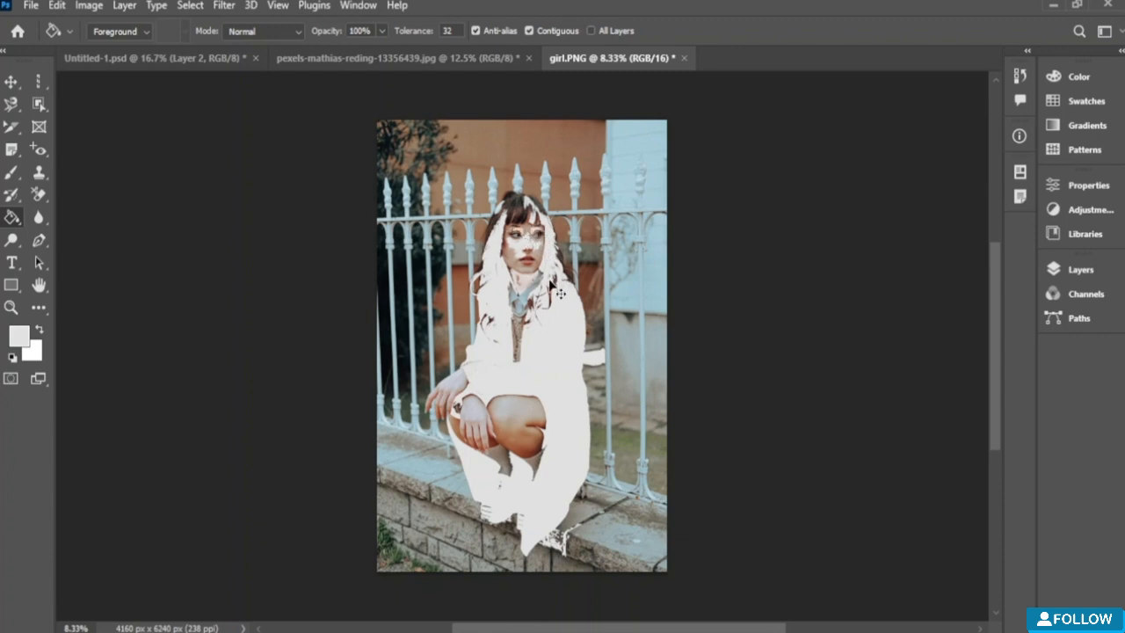
key("ctrl+z")
key("ctrl+z")
key("ctrl+z")
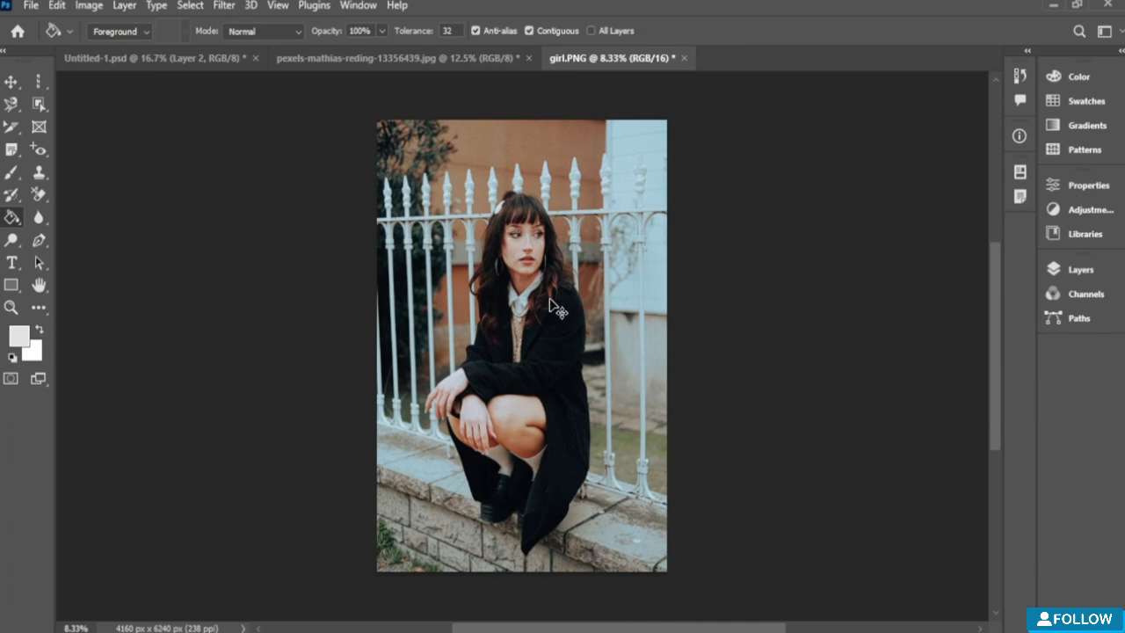
Step: Activate the Blur tool and set its brush size to 124 px
right_click(13, 217)
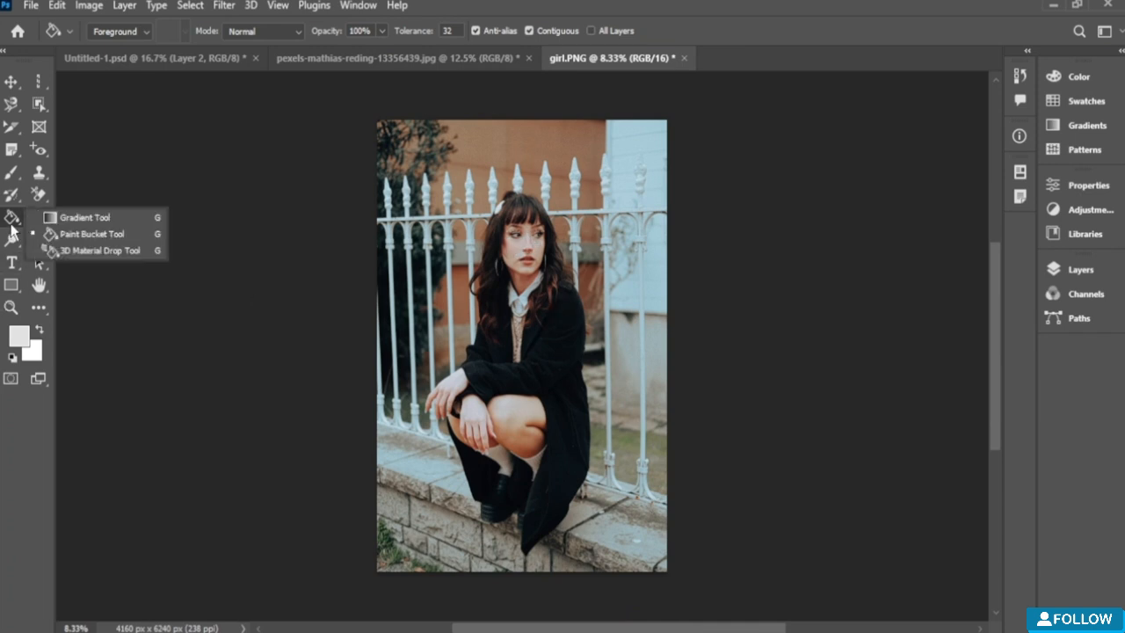
left_click(79, 250)
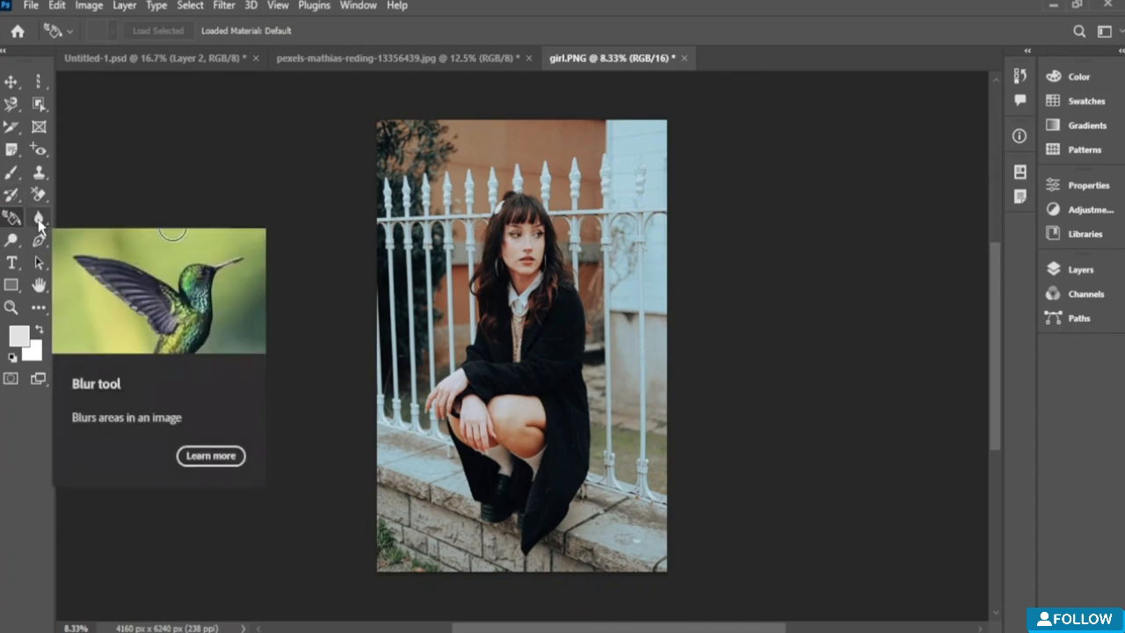
left_click(41, 223)
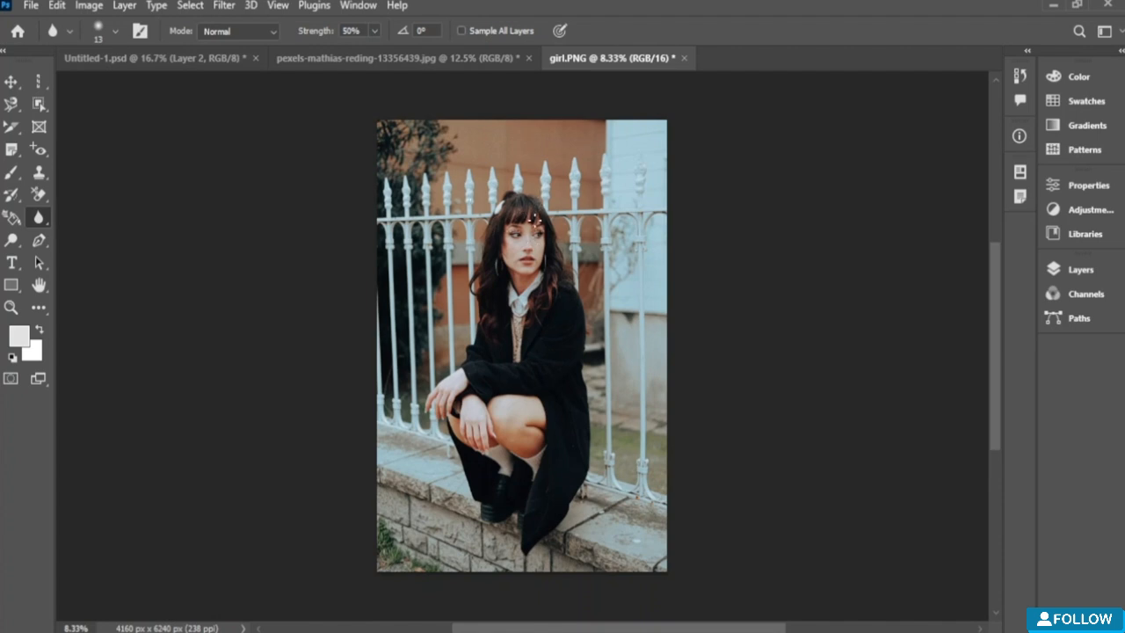
right_click(42, 220)
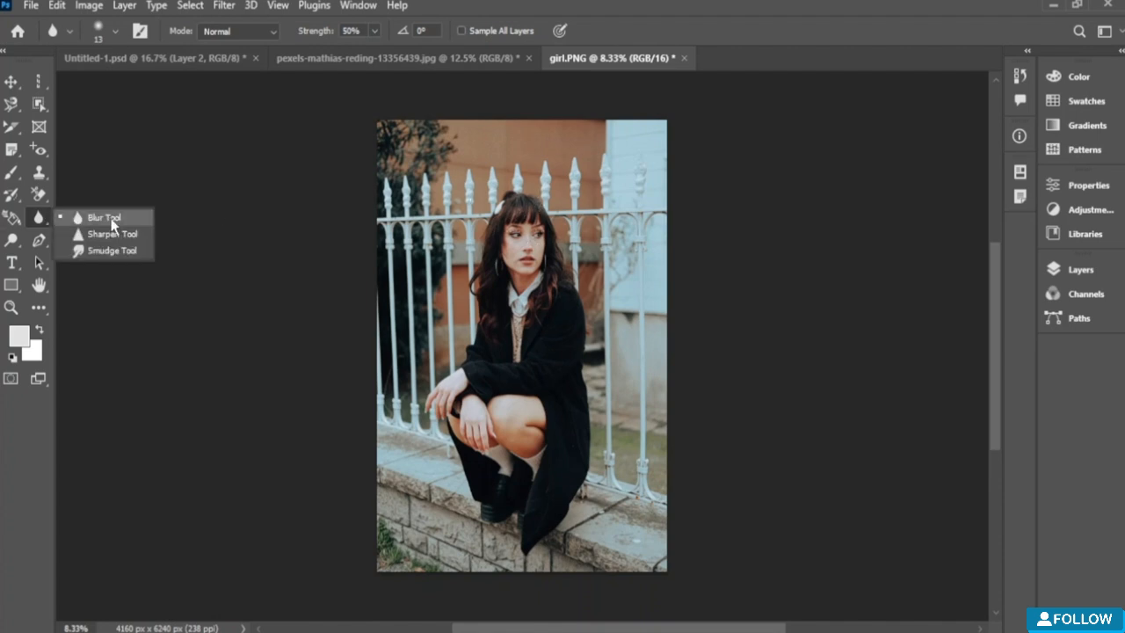
left_click(111, 221)
left_click(115, 32)
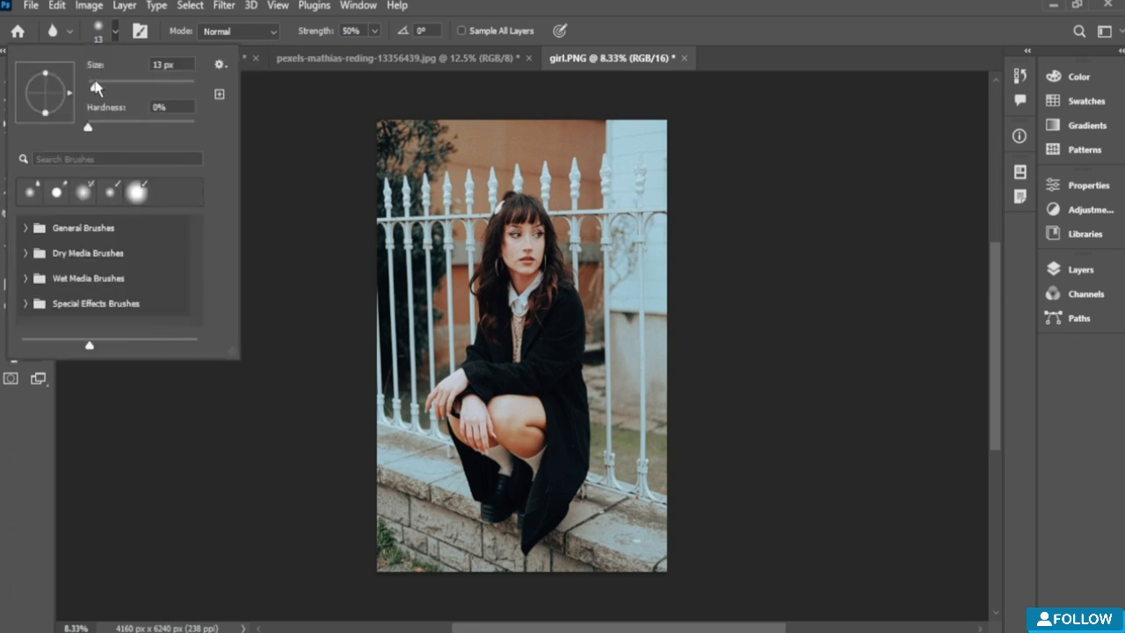
left_click_drag(93, 86, 147, 87)
left_click(481, 215)
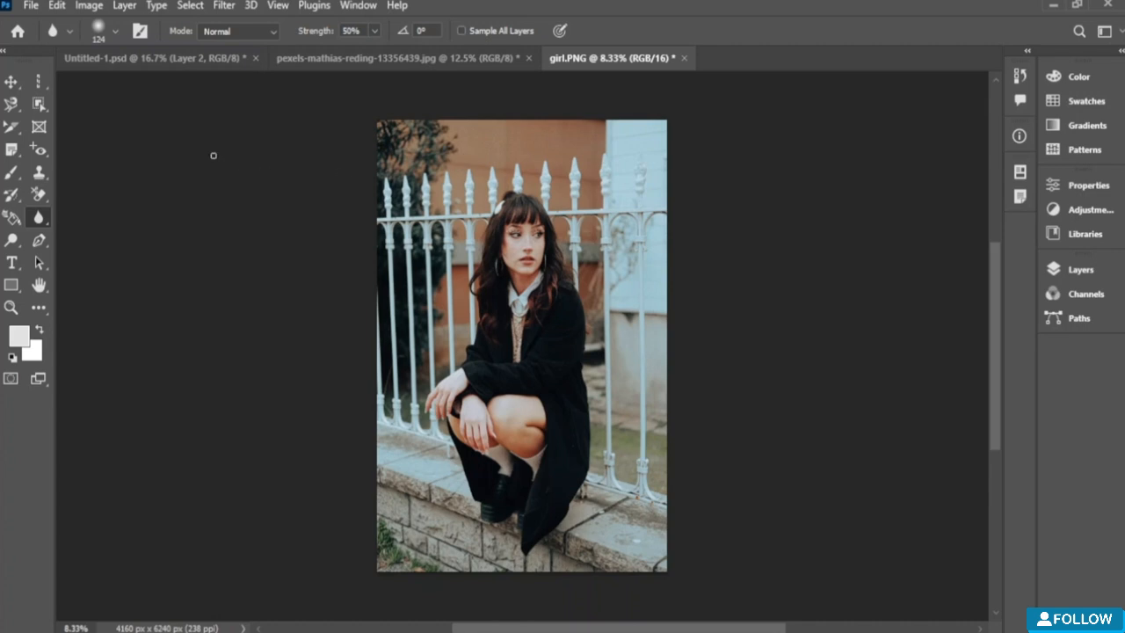
Step: Raise the Blur brush's hardness close to its maximum
left_click(116, 32)
left_click_drag(106, 126, 179, 128)
left_click(483, 225)
scroll(543, 239, "up", 5)
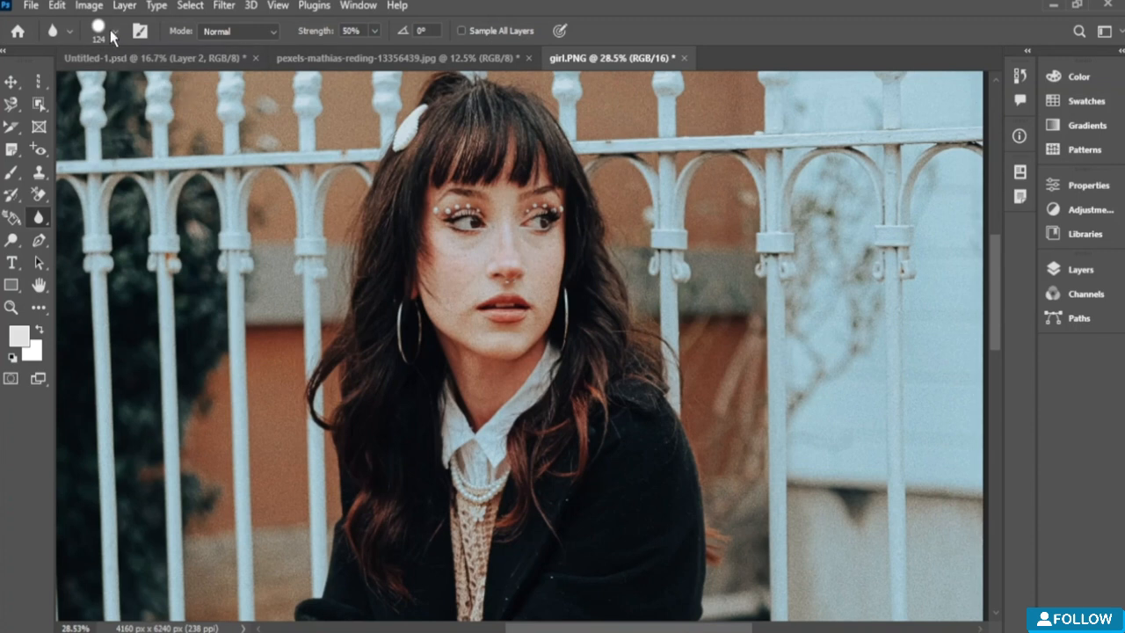
left_click(58, 31)
left_click(64, 30)
Step: Smudge the fence and background to the left of the woman with a 171 px brush of slightly raised hardness
right_click(48, 219)
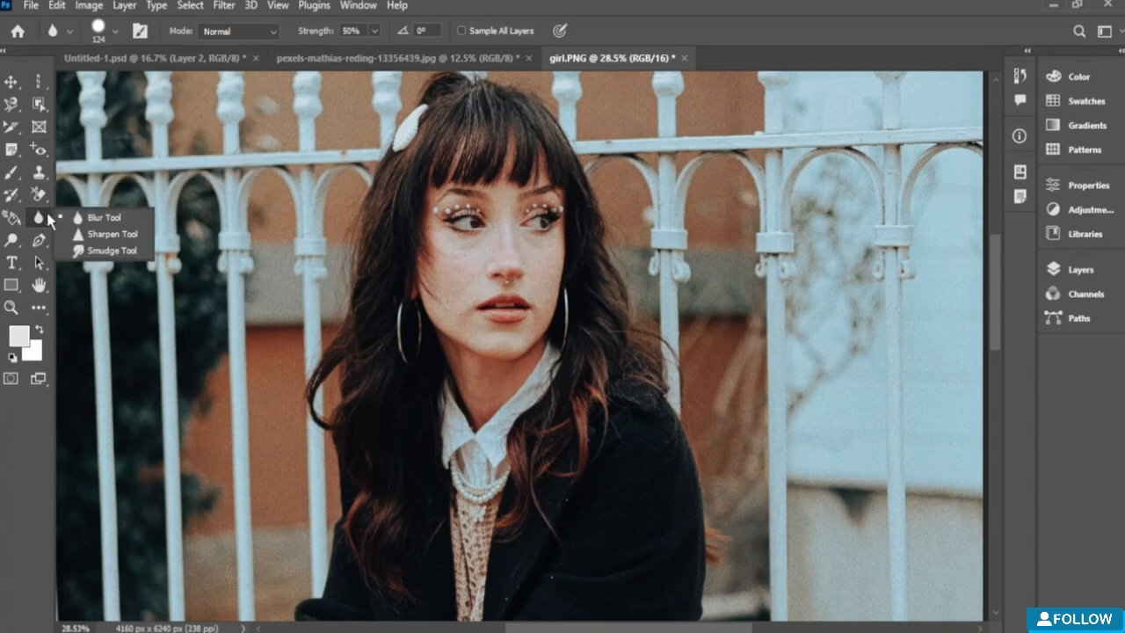
left_click(124, 252)
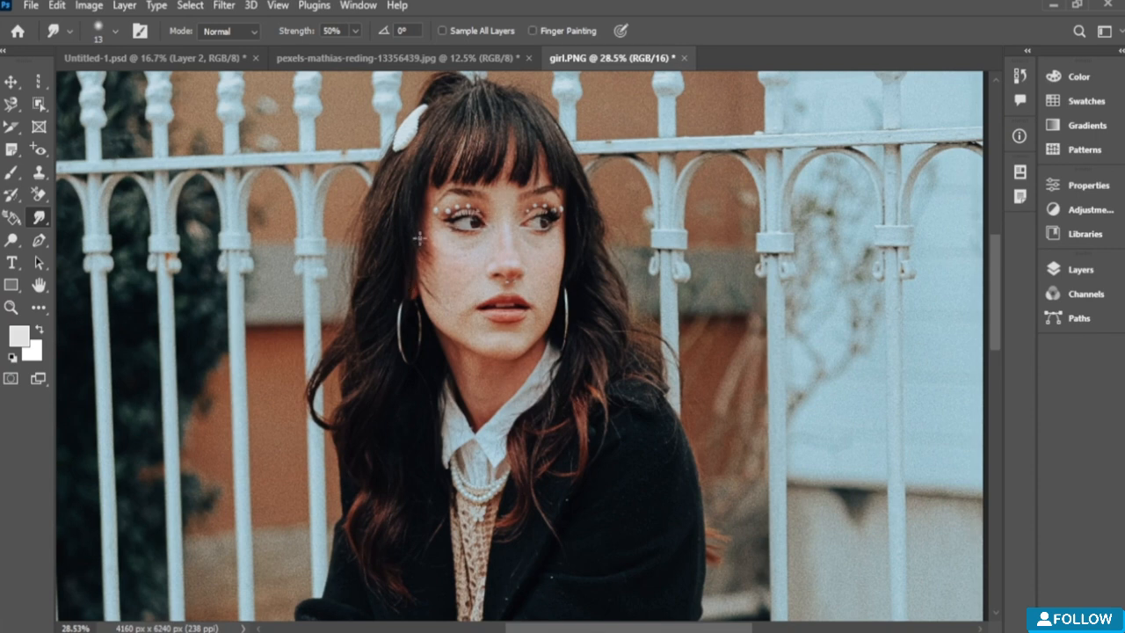
left_click(112, 31)
left_click_drag(95, 87, 160, 89)
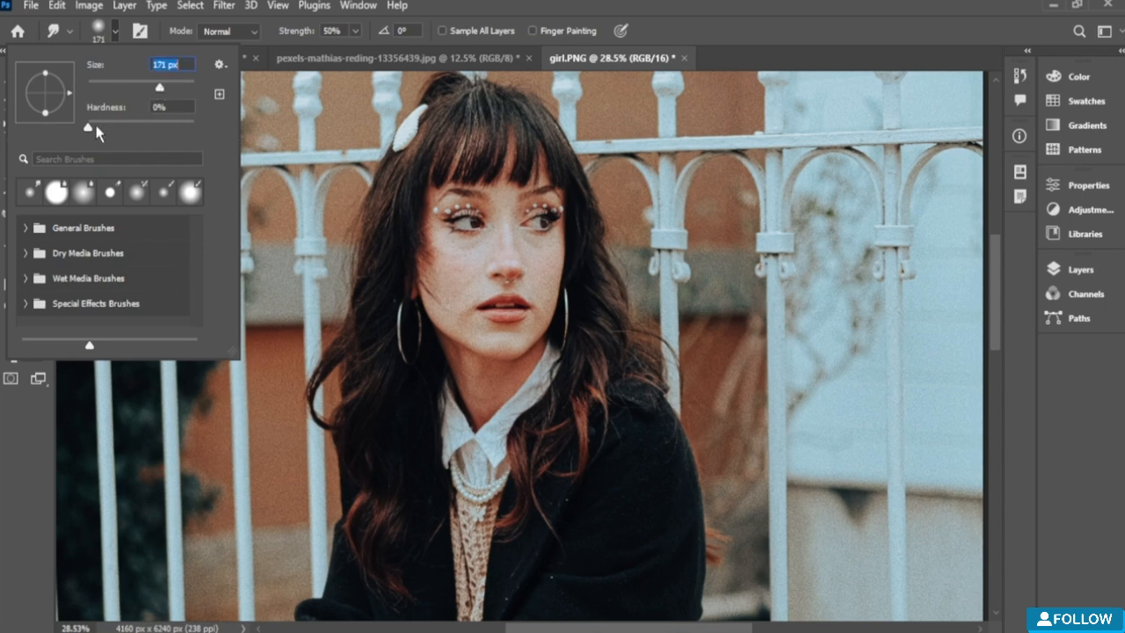
left_click_drag(91, 128, 108, 128)
left_click(334, 101)
mouse_move(325, 186)
left_mouse_down()
mouse_move(156, 547)
mouse_move(132, 259)
mouse_move(96, 465)
mouse_move(218, 355)
mouse_move(131, 328)
mouse_move(140, 246)
mouse_move(261, 311)
mouse_move(81, 270)
mouse_move(131, 386)
mouse_move(110, 176)
mouse_move(121, 115)
mouse_move(237, 380)
mouse_move(196, 539)
mouse_move(269, 366)
mouse_move(189, 422)
mouse_move(290, 483)
mouse_move(312, 343)
left_mouse_up()
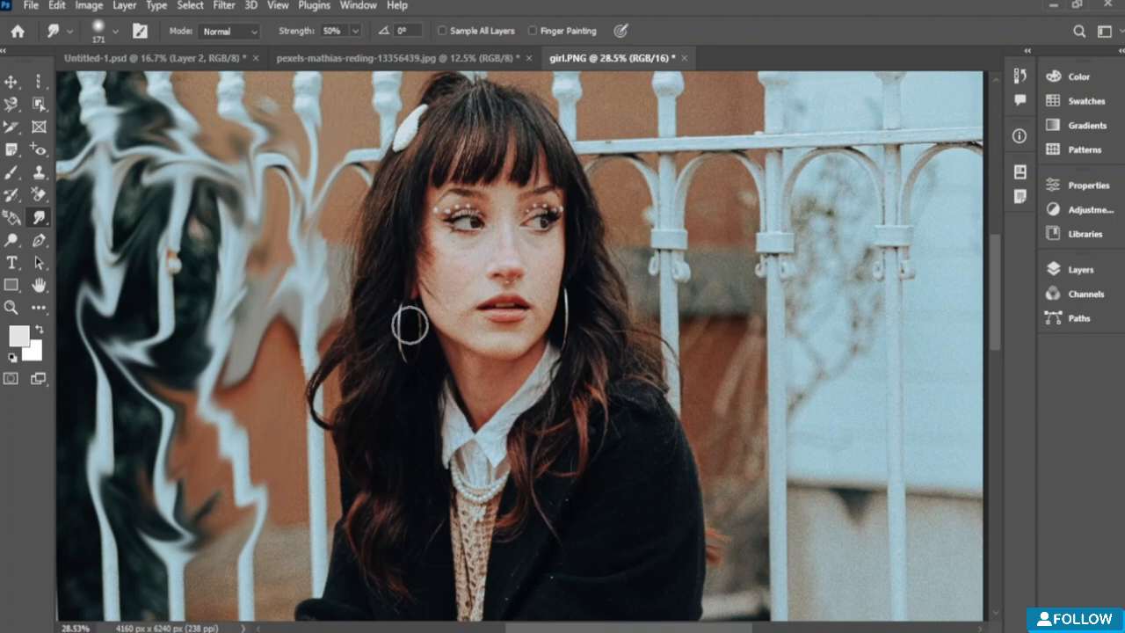
scroll(410, 324, "down", 5)
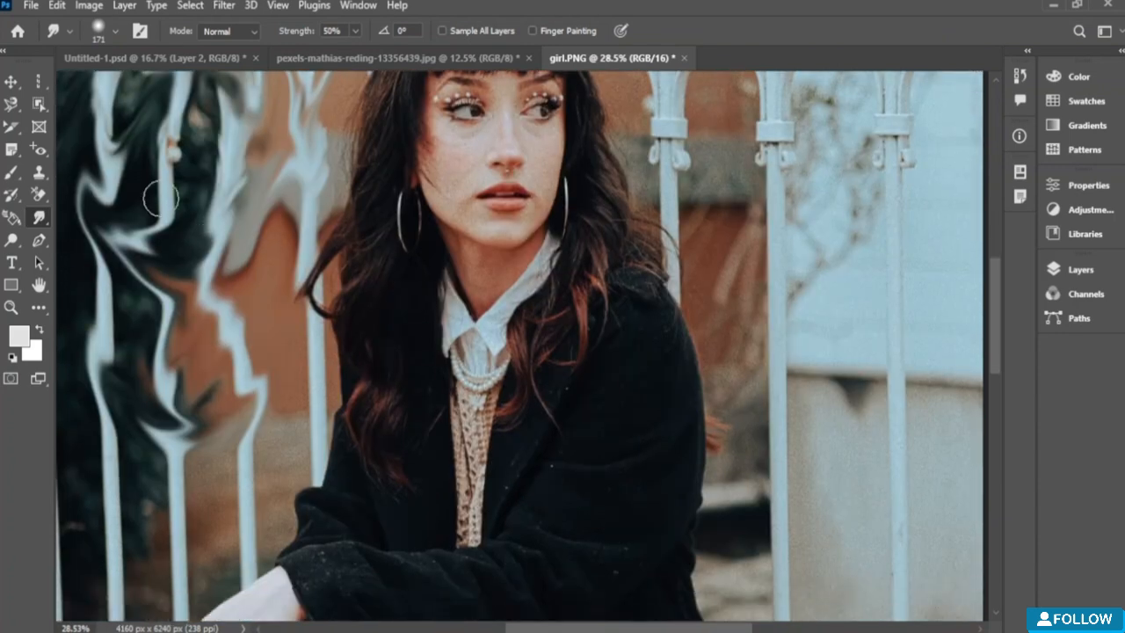
Step: Sharpen the woman's eye area with the Sharpen tool using an 81 px brush
right_click(39, 217)
left_click(87, 233)
scroll(518, 346, "up", 5)
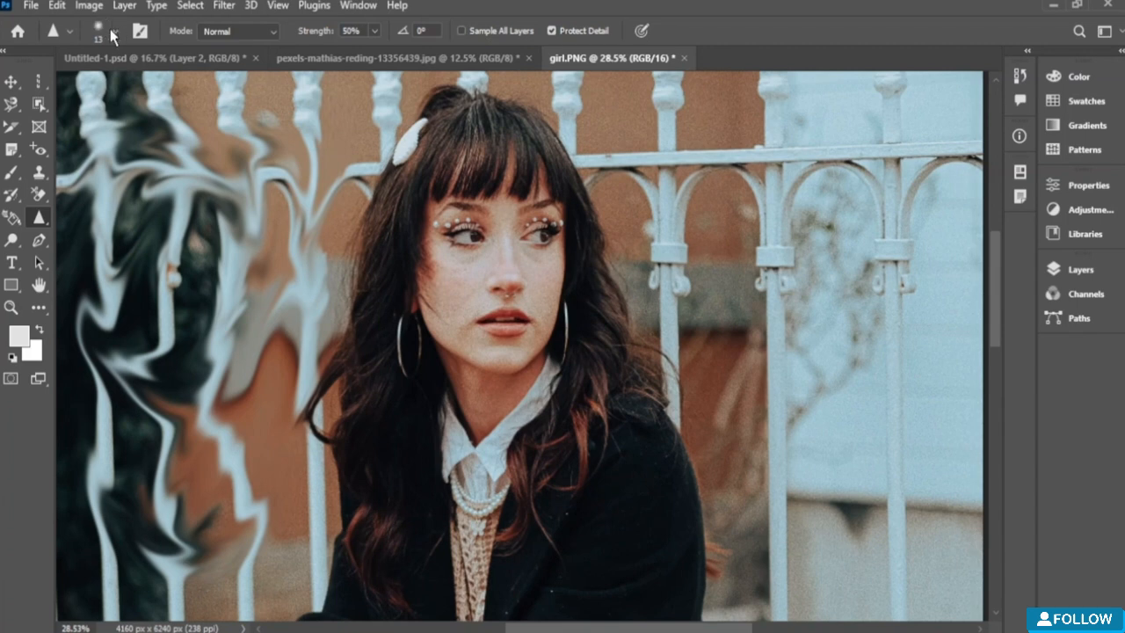
left_click(113, 33)
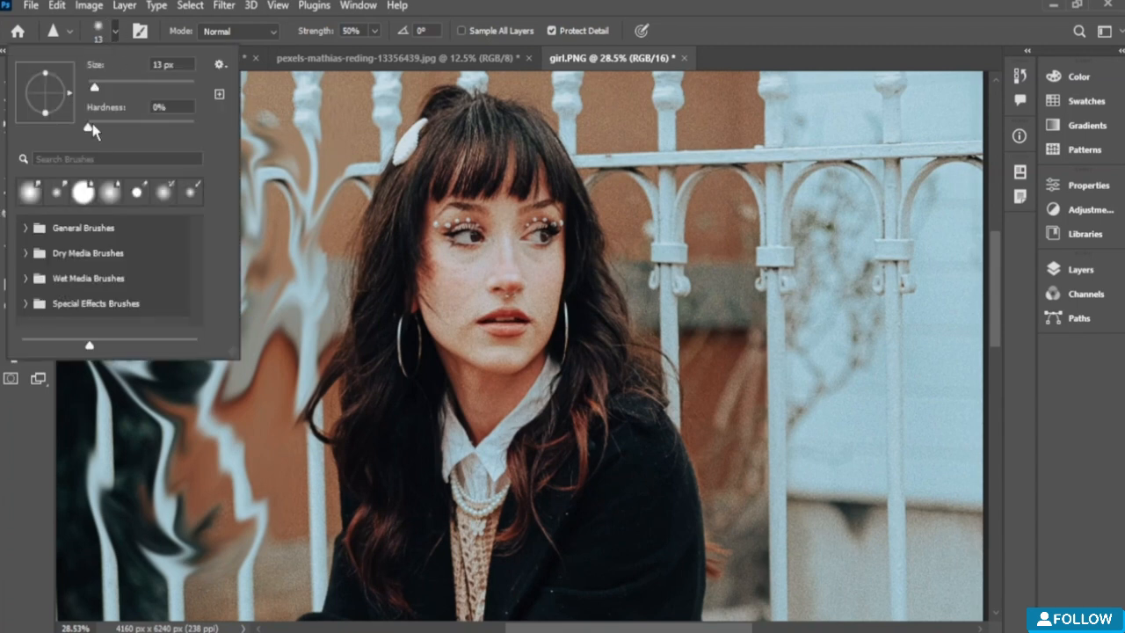
left_click(131, 89)
left_click(461, 215)
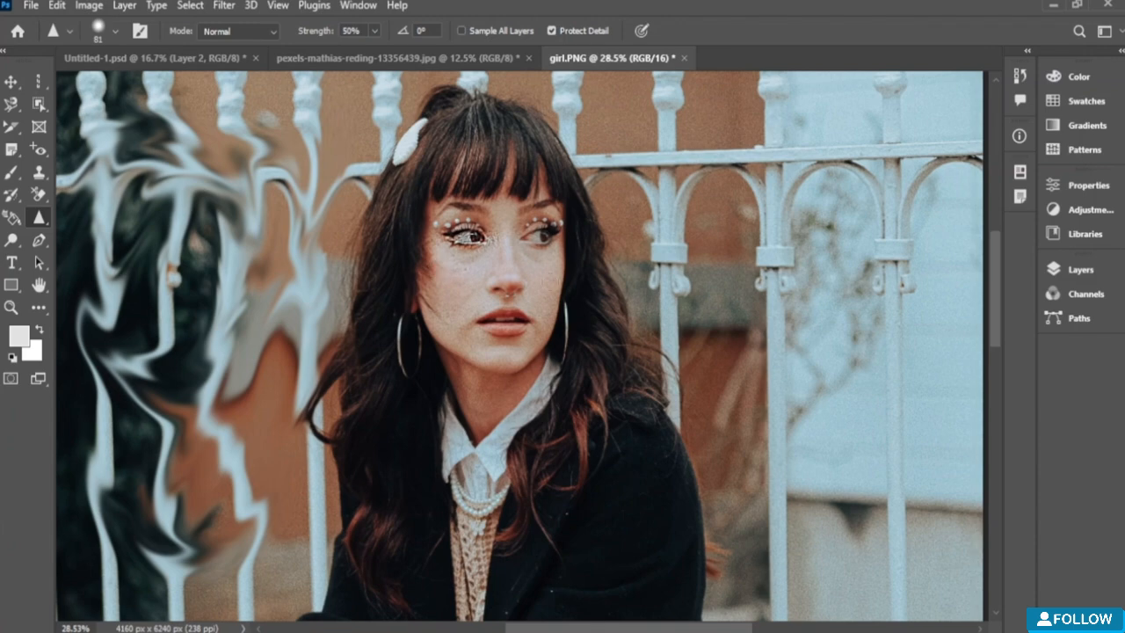
scroll(510, 294, "down", 4)
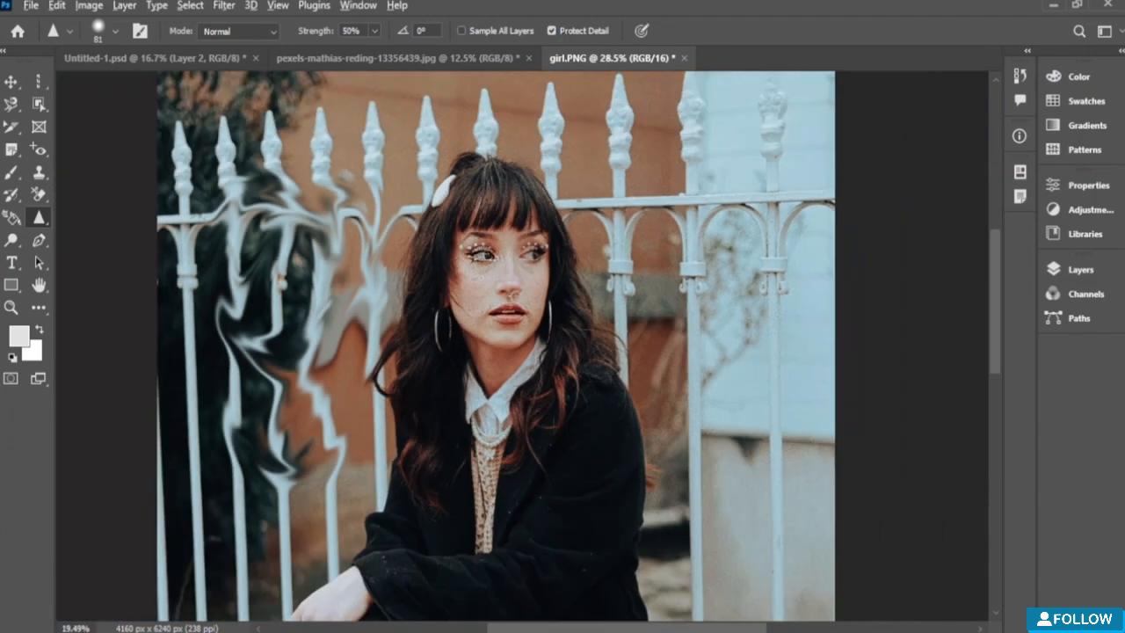
scroll(278, 414, "down", 2)
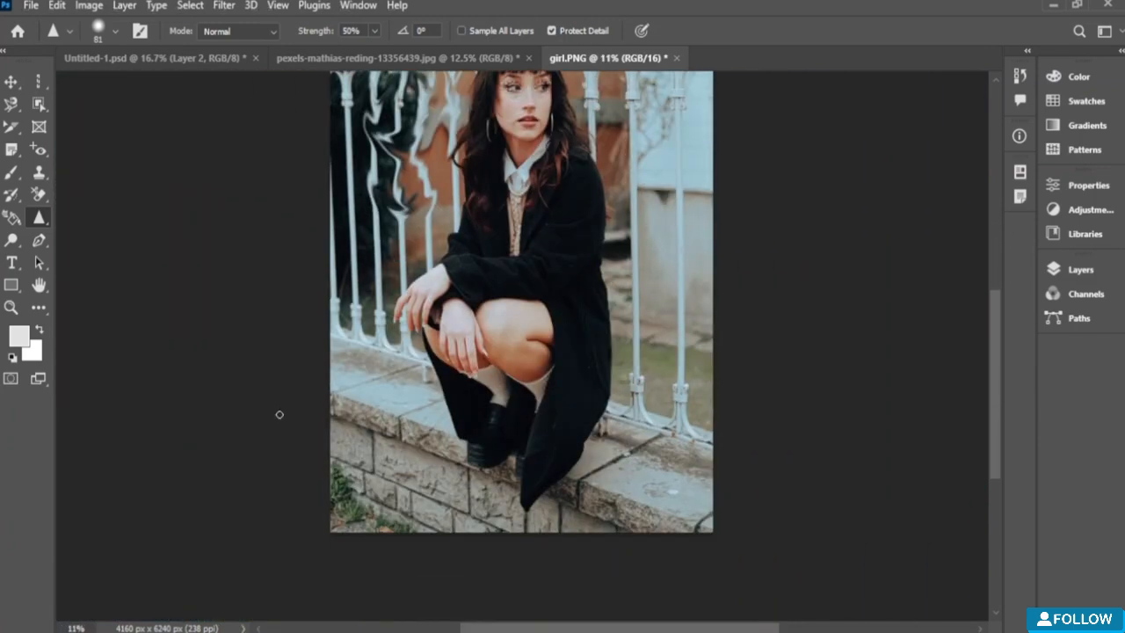
Step: Sharpen the back and fingers of the woman's outer hand with repeated strokes
scroll(439, 342, "up", 7)
mouse_move(396, 258)
left_mouse_down()
mouse_move(434, 201)
mouse_move(403, 276)
mouse_move(506, 271)
mouse_move(502, 318)
mouse_move(549, 295)
mouse_move(581, 123)
mouse_move(480, 218)
mouse_move(563, 163)
mouse_move(620, 145)
mouse_move(497, 239)
mouse_move(556, 233)
mouse_move(628, 225)
mouse_move(599, 206)
mouse_move(413, 167)
mouse_move(566, 127)
mouse_move(479, 138)
mouse_move(651, 110)
left_mouse_up()
mouse_move(503, 98)
left_mouse_down()
mouse_move(392, 109)
mouse_move(579, 72)
mouse_move(640, 134)
left_mouse_up()
scroll(640, 135, "up", 2)
left_click_drag(643, 221, 501, 160)
mouse_move(606, 141)
left_mouse_down()
mouse_move(585, 139)
mouse_move(732, 80)
mouse_move(536, 103)
mouse_move(682, 84)
left_mouse_up()
scroll(682, 133, "down", 8)
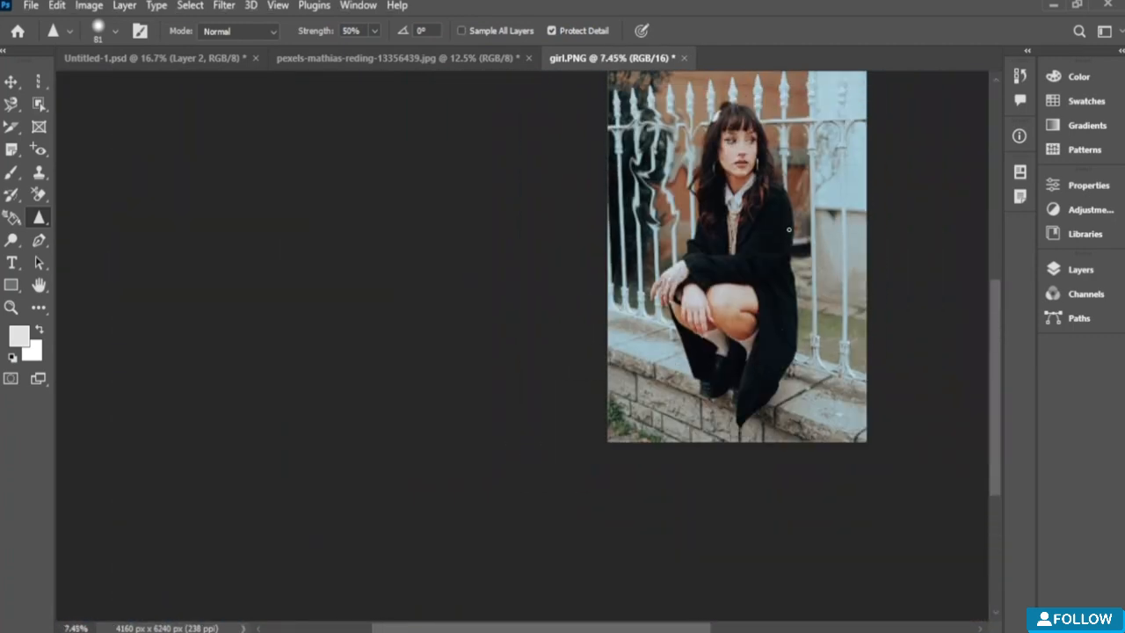
scroll(793, 230, "down", 1)
scroll(795, 229, "up", 4)
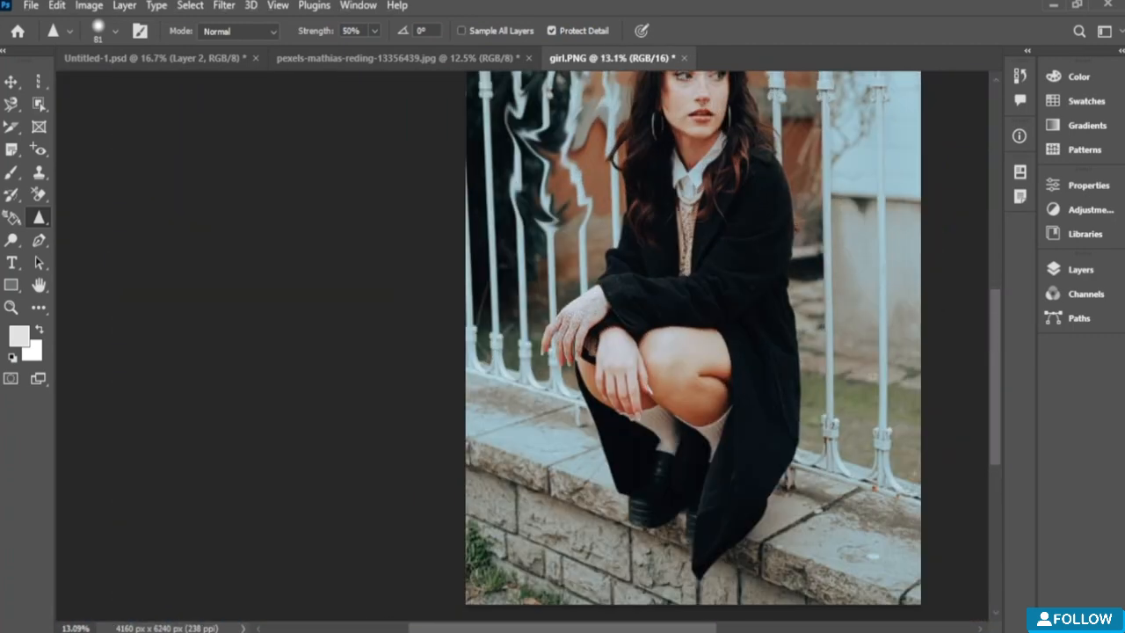
Step: Lighten the skin around the woman's mouth, chin, cheeks and upper face with the Dodge tool
left_click(10, 241)
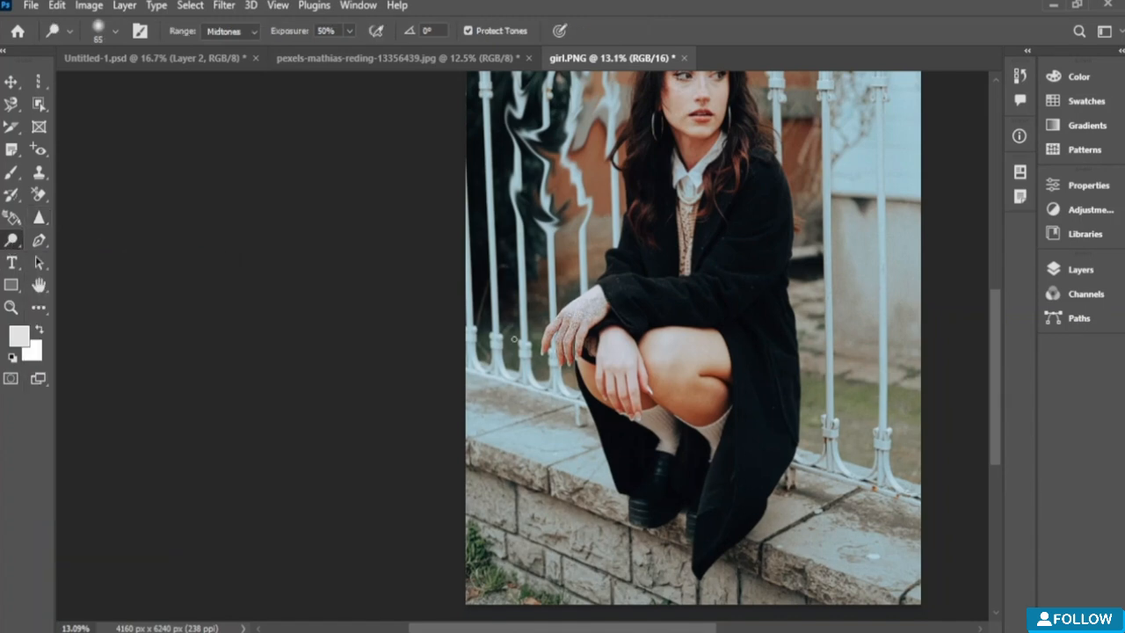
scroll(648, 317, "up", 3)
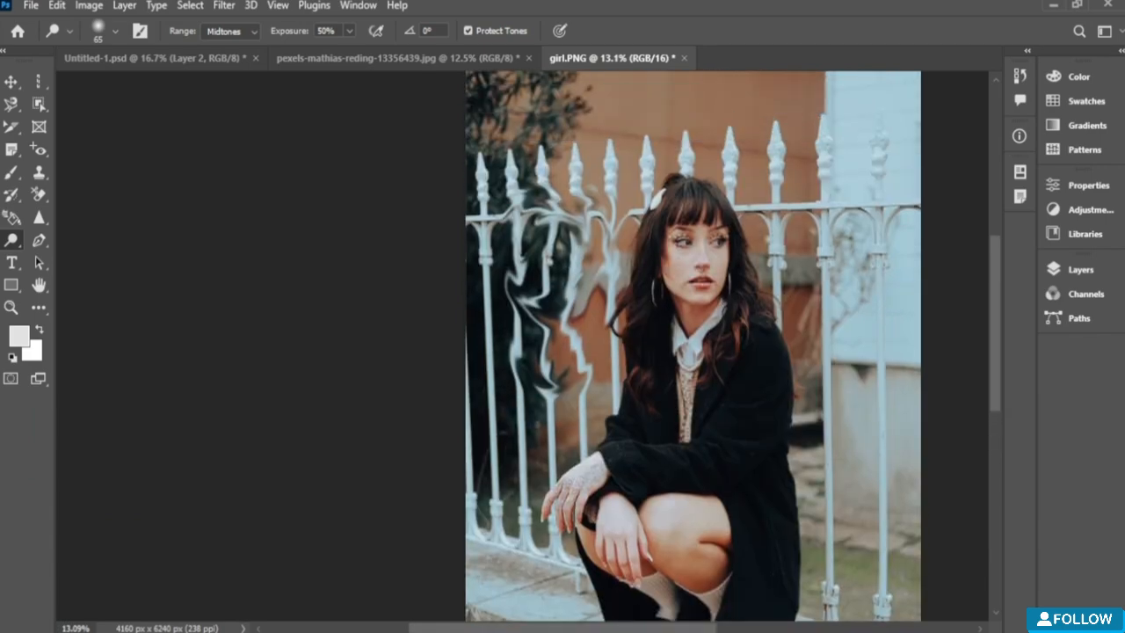
scroll(672, 301, "up", 10)
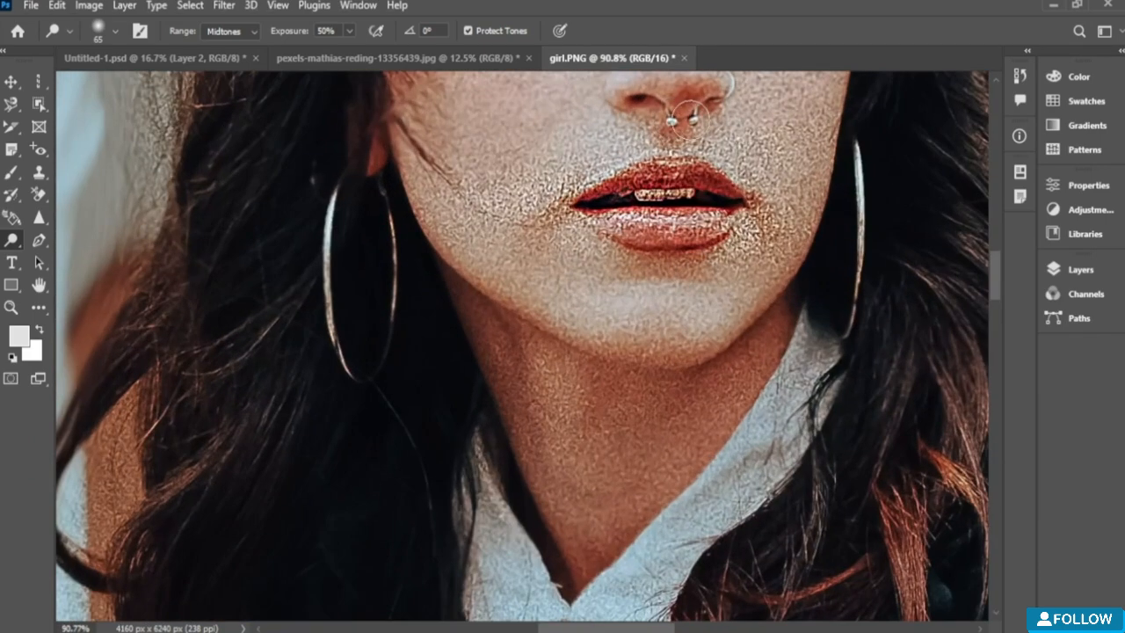
mouse_move(707, 123)
left_mouse_down()
mouse_move(431, 156)
mouse_move(756, 186)
mouse_move(817, 246)
mouse_move(571, 298)
mouse_move(791, 330)
mouse_move(492, 325)
mouse_move(795, 189)
left_mouse_up()
left_click_drag(931, 113, 843, 98)
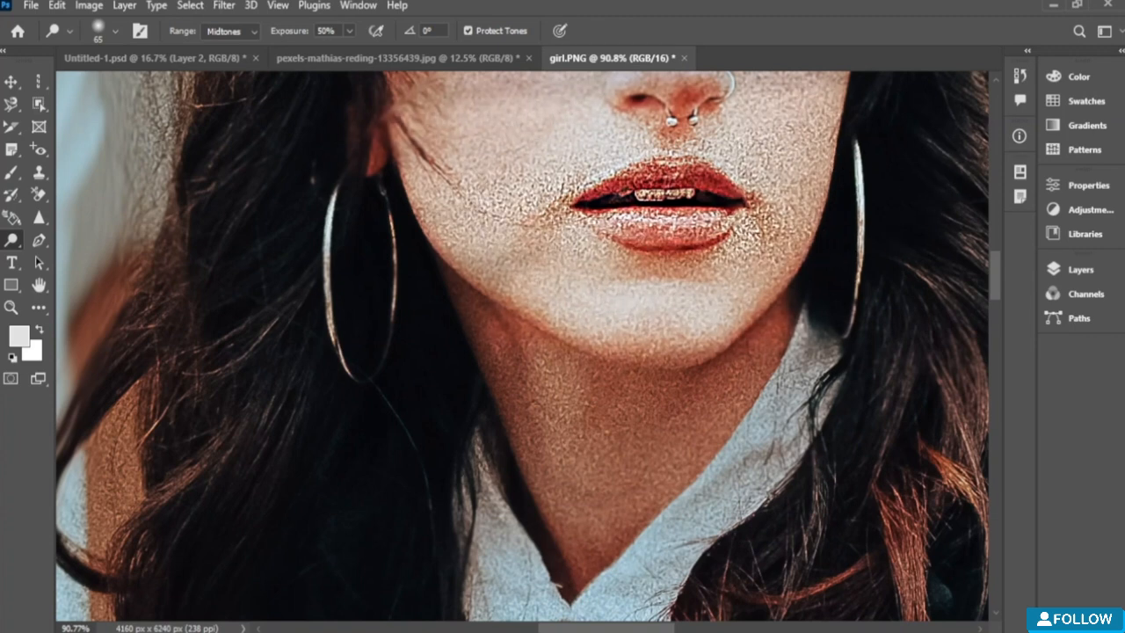
scroll(766, 157, "down", 5)
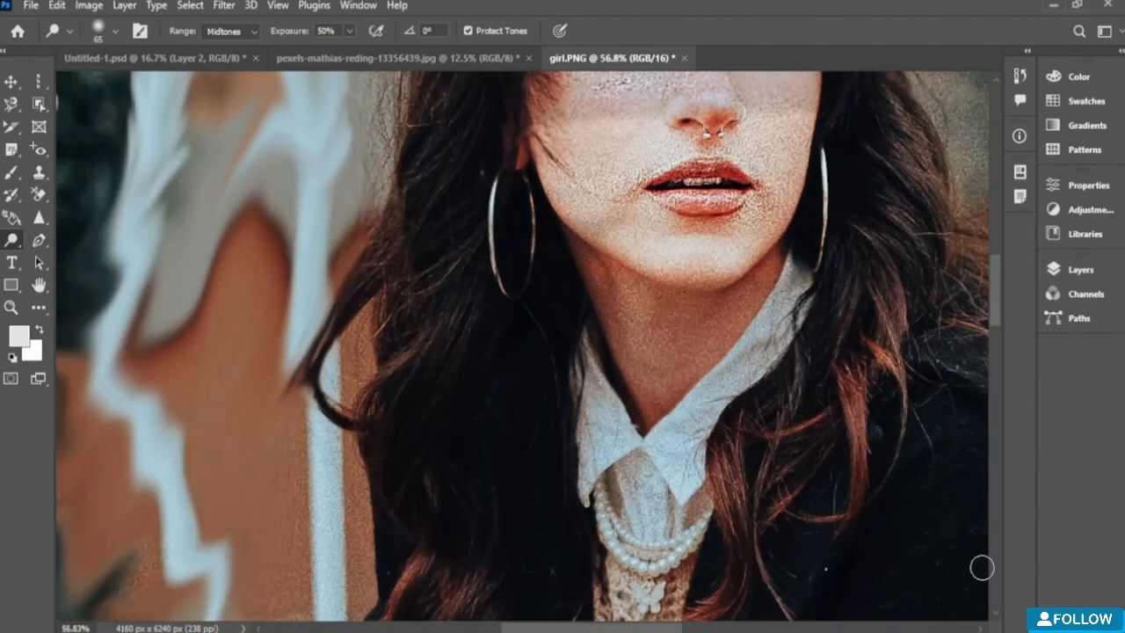
left_click_drag(996, 318, 999, 291)
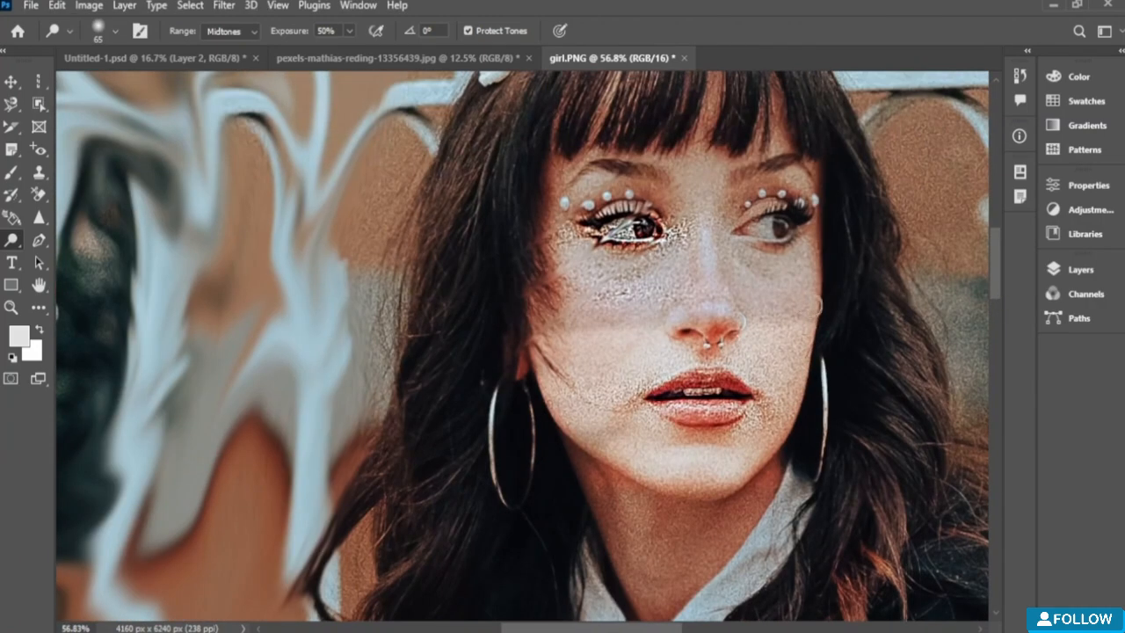
mouse_move(828, 309)
left_mouse_down()
mouse_move(762, 313)
mouse_move(984, 279)
mouse_move(994, 267)
mouse_move(897, 238)
mouse_move(958, 202)
mouse_move(533, 201)
mouse_move(976, 140)
mouse_move(631, 106)
left_mouse_up()
scroll(879, 96, "up", 3)
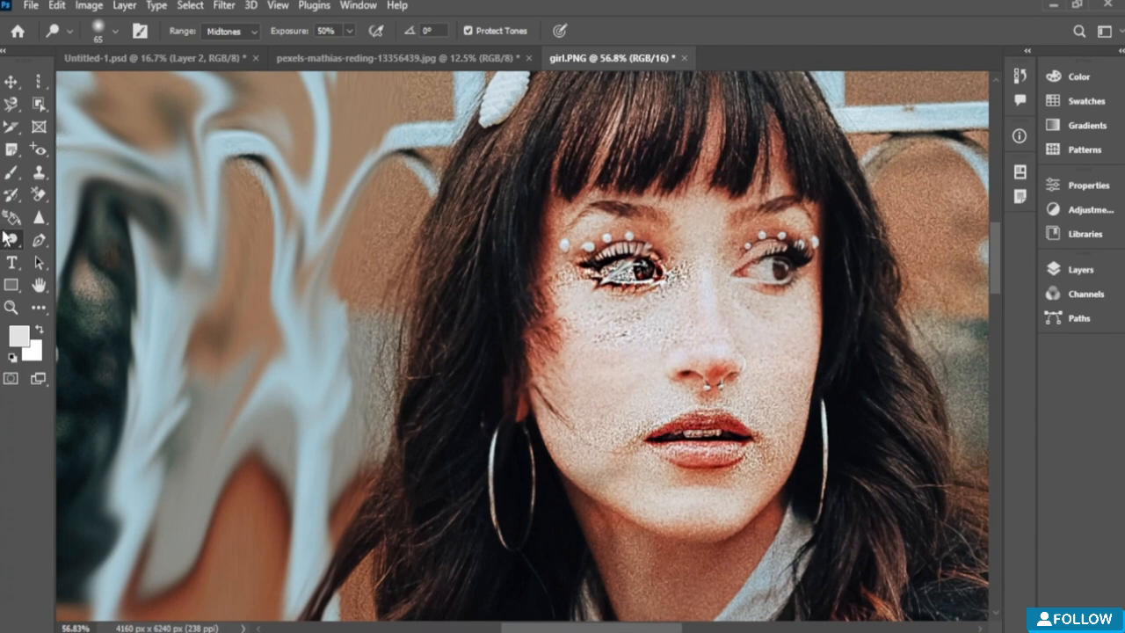
Step: Darken the woman's face and a small spot on her cheek with the Burn tool
right_click(12, 239)
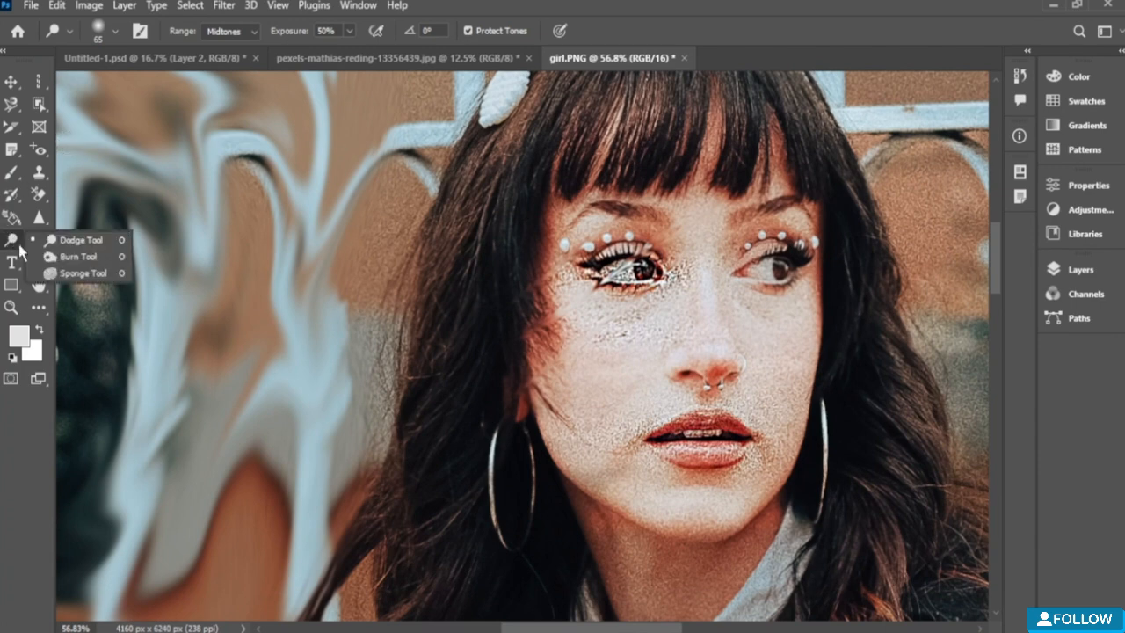
left_click(78, 256)
mouse_move(668, 244)
left_mouse_down()
mouse_move(527, 265)
mouse_move(557, 291)
mouse_move(552, 313)
mouse_move(909, 296)
mouse_move(933, 320)
mouse_move(594, 383)
mouse_move(870, 363)
mouse_move(694, 440)
mouse_move(773, 471)
mouse_move(747, 496)
mouse_move(646, 523)
mouse_move(578, 507)
mouse_move(552, 446)
mouse_move(736, 422)
left_mouse_up()
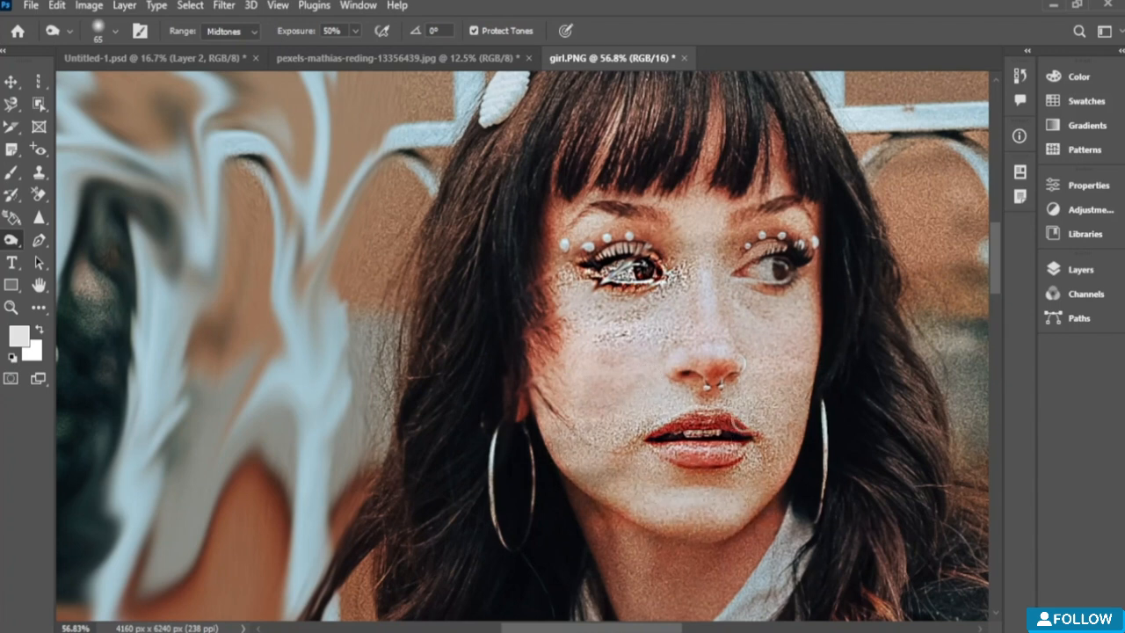
right_click(11, 239)
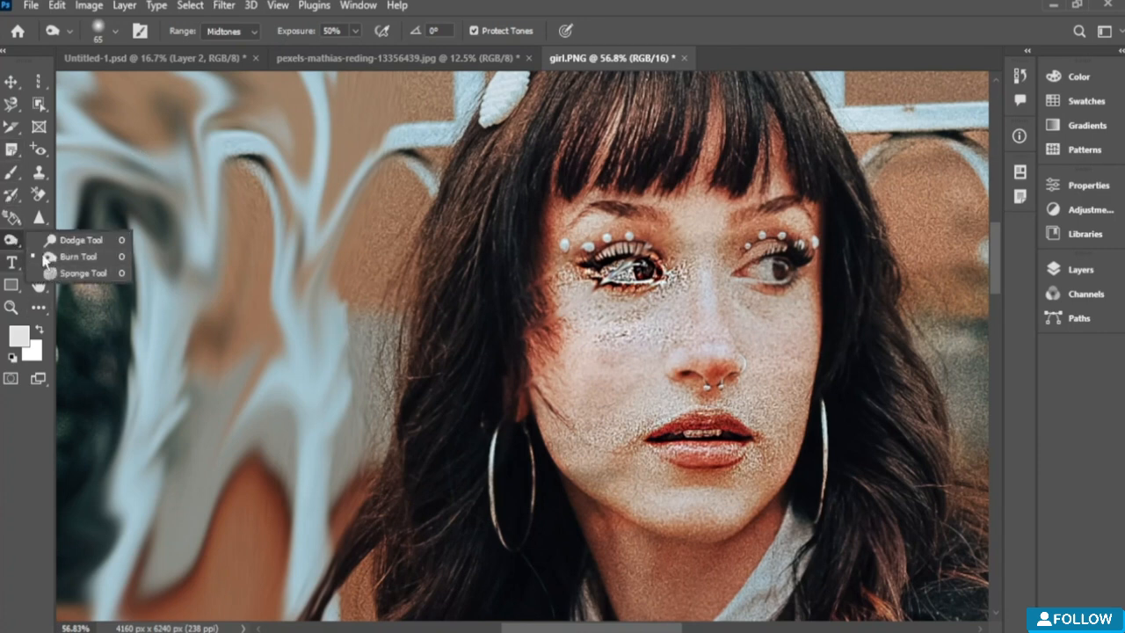
left_click(597, 362)
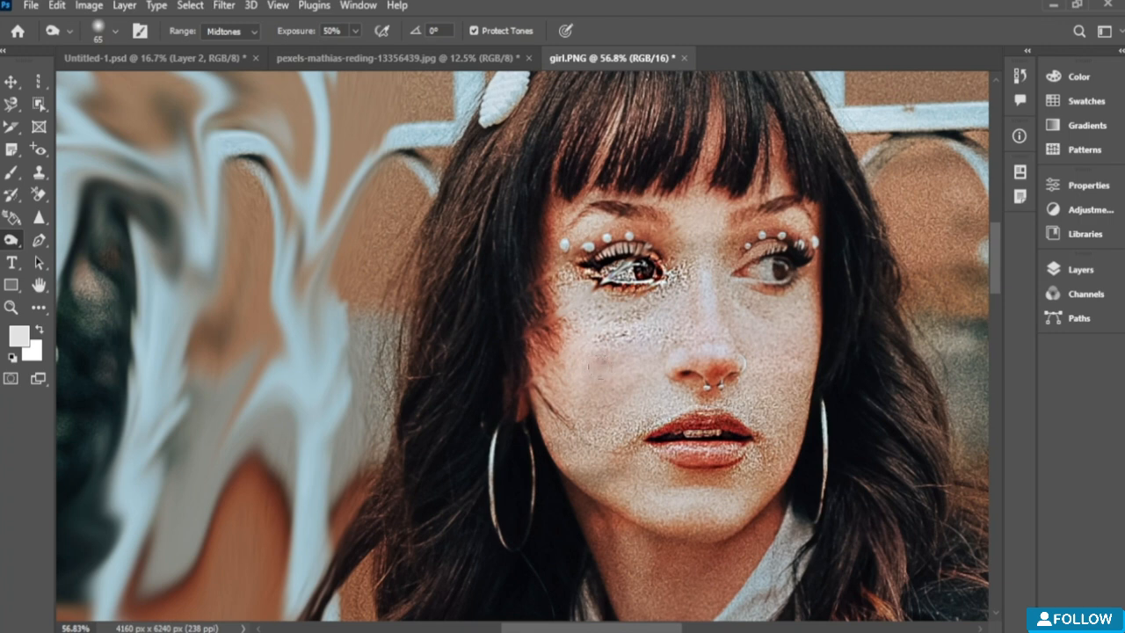
left_click_drag(598, 367, 598, 369)
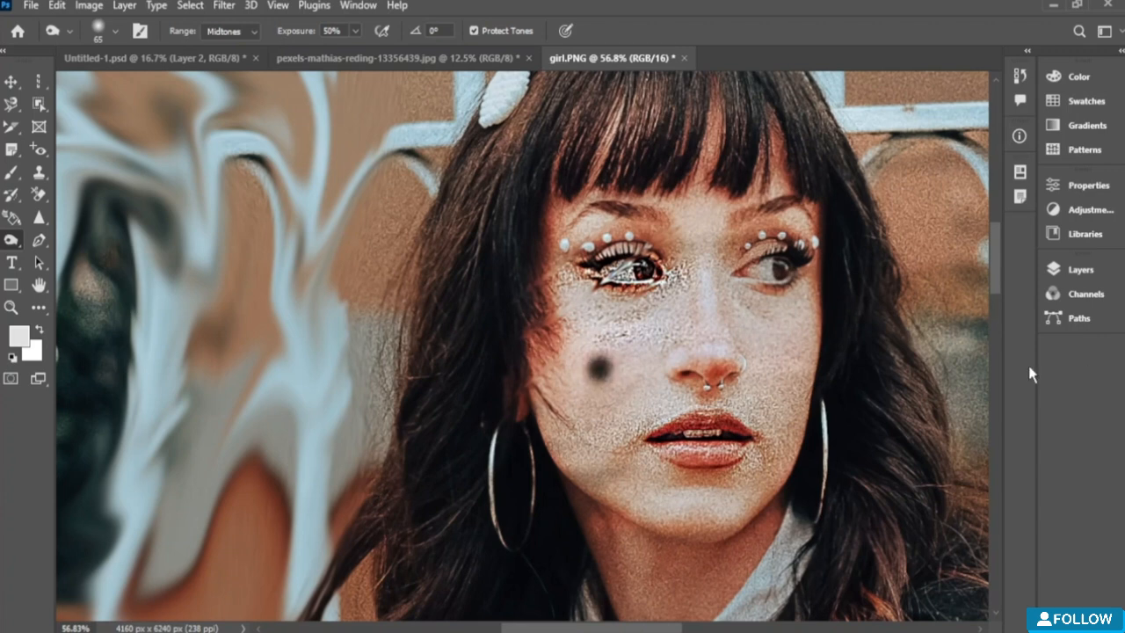
Step: Undo the Burn tool strokes on the woman's cheek
key("ctrl+z")
key("ctrl+z")
key("ctrl+z")
key("ctrl+z")
key("ctrl+z")
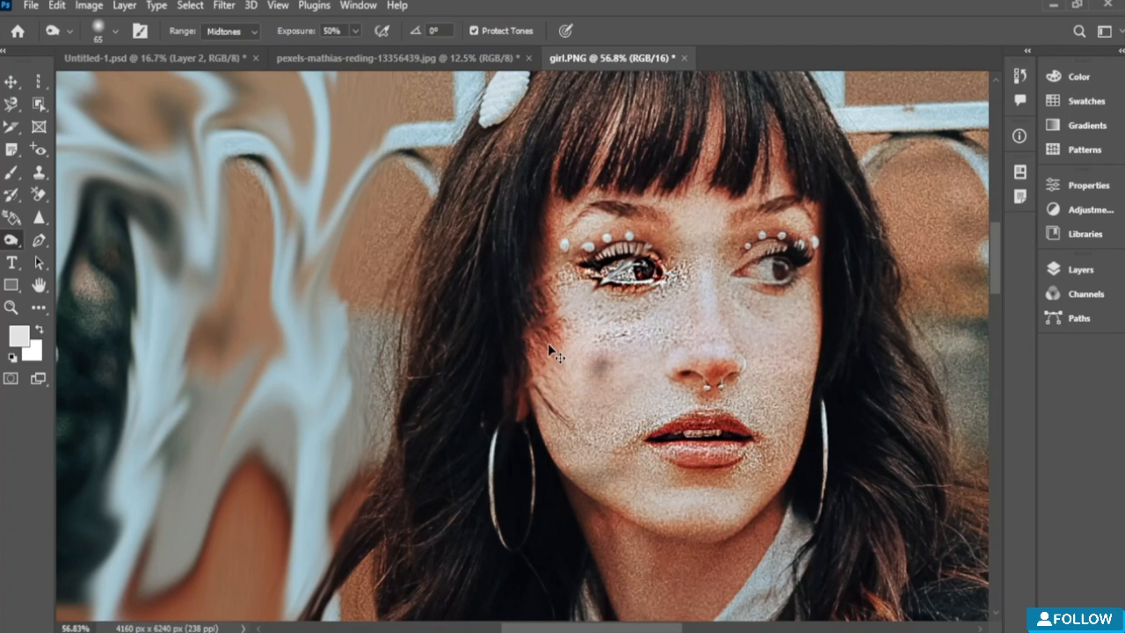
Step: Desaturate the skin of the woman's face with the Sponge tool in Desaturate mode
right_click(10, 240)
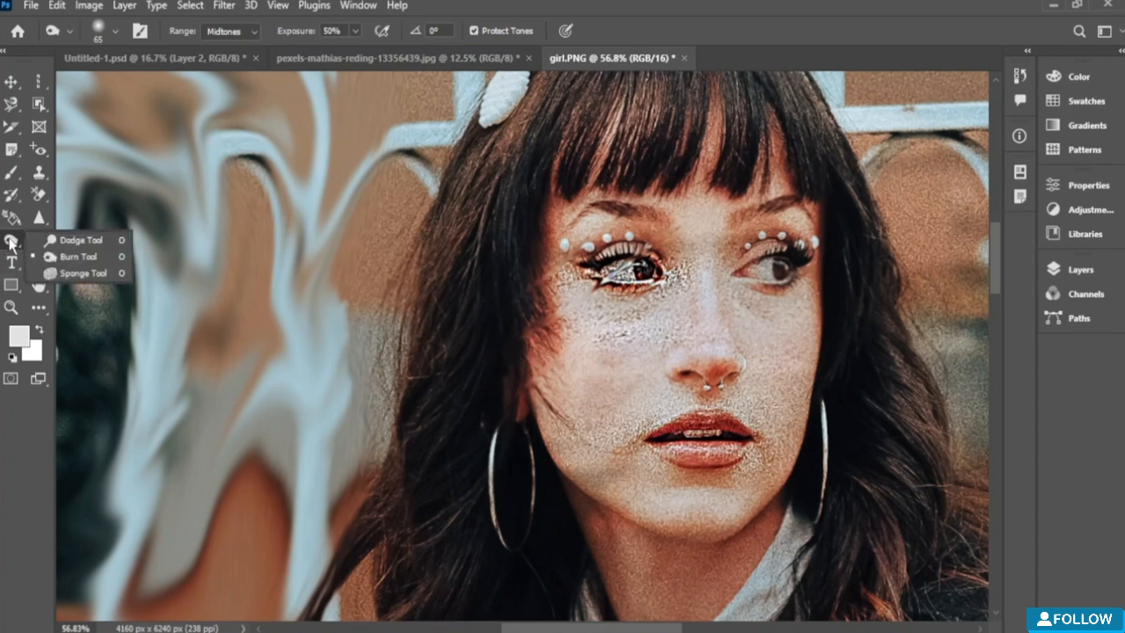
left_click(53, 272)
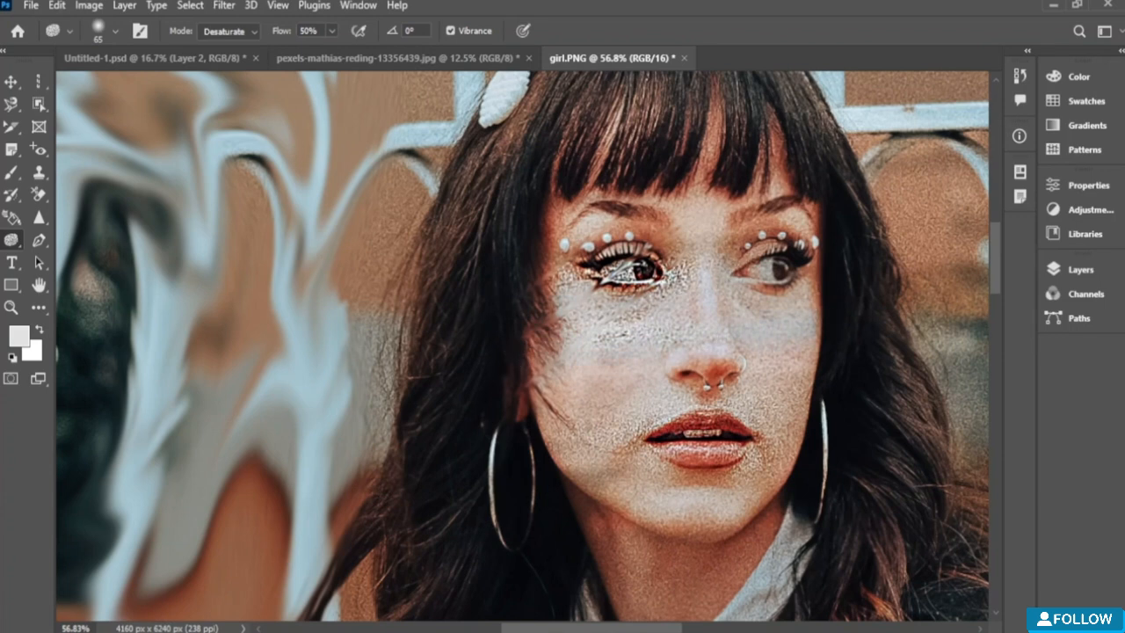
mouse_move(552, 323)
left_mouse_down()
mouse_move(503, 372)
mouse_move(944, 356)
mouse_move(810, 429)
mouse_move(555, 472)
mouse_move(973, 413)
left_mouse_up()
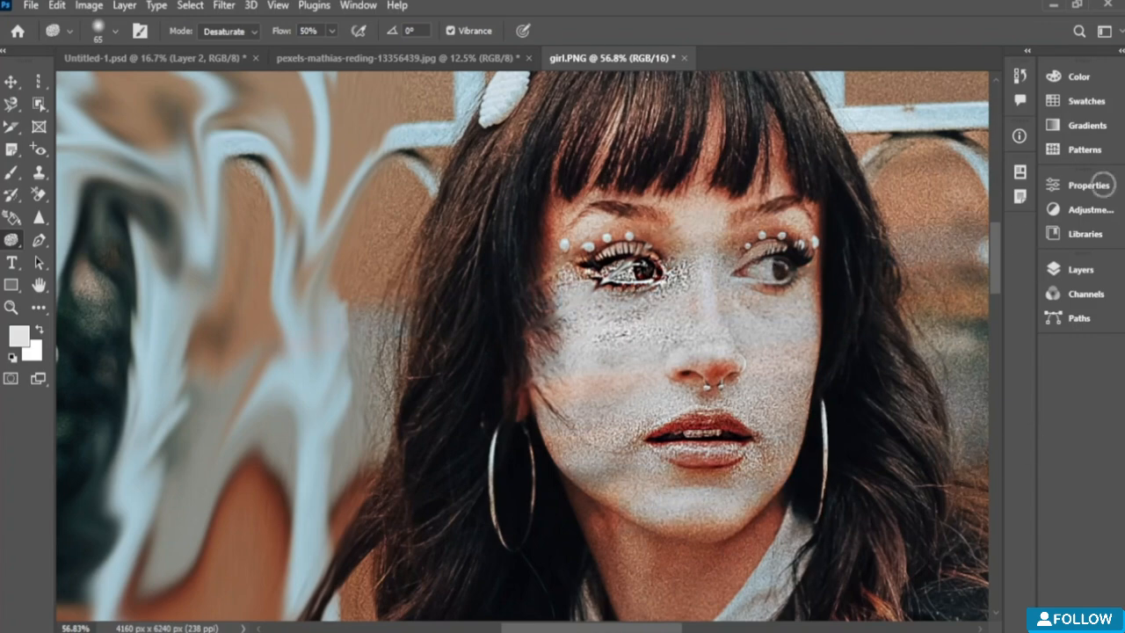
scroll(659, 158, "right", 1)
scroll(673, 165, "down", 3)
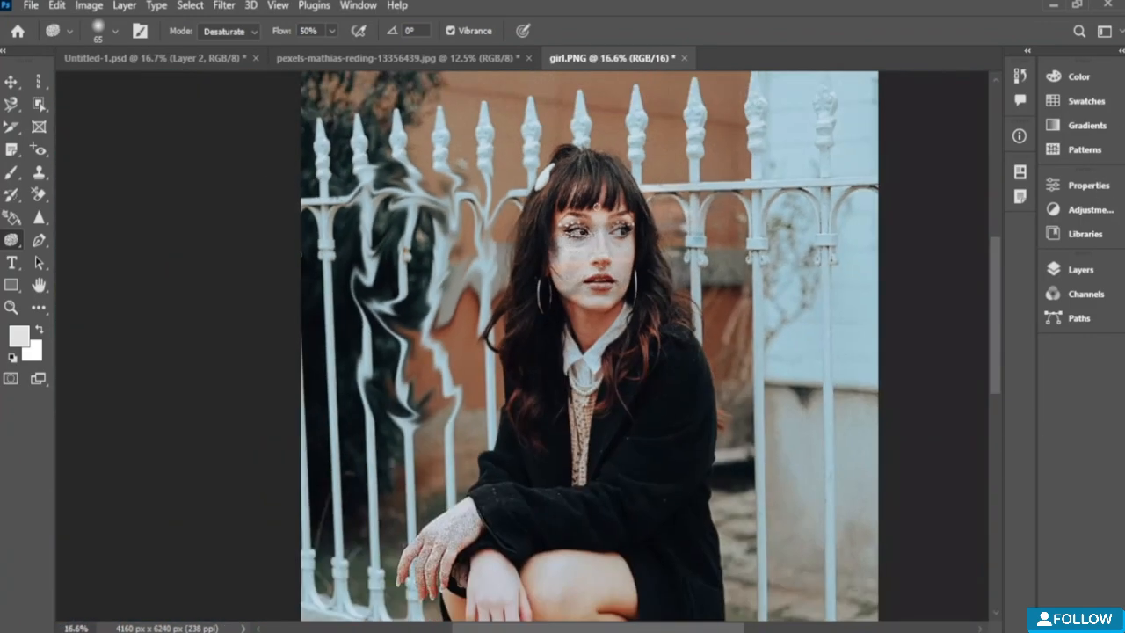
scroll(440, 185, "up", 3)
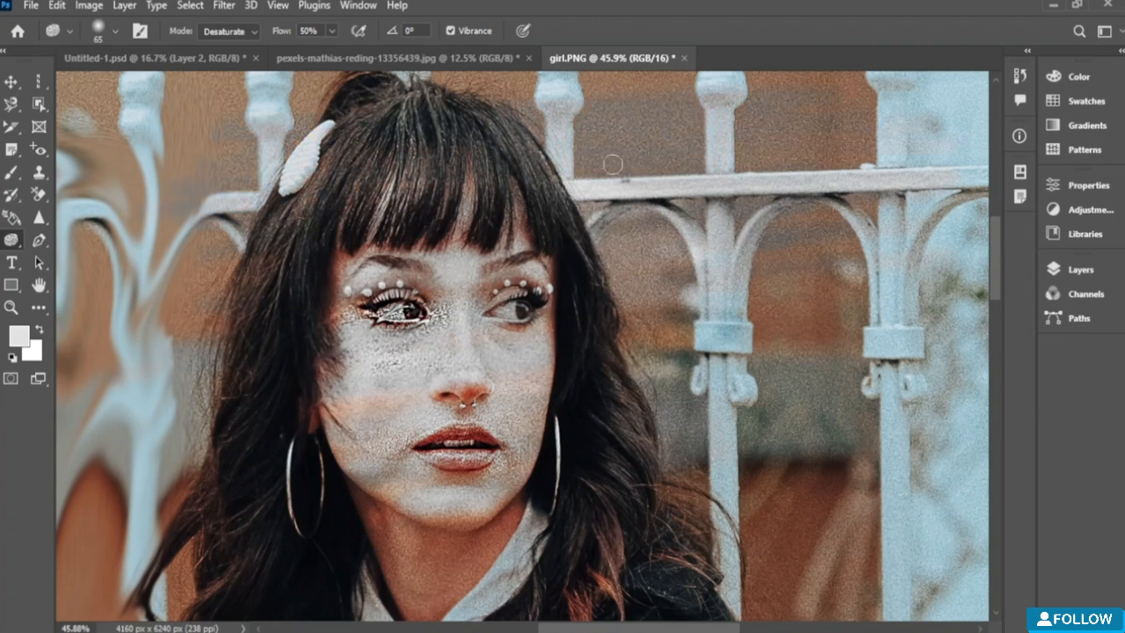
scroll(701, 143, "down", 5)
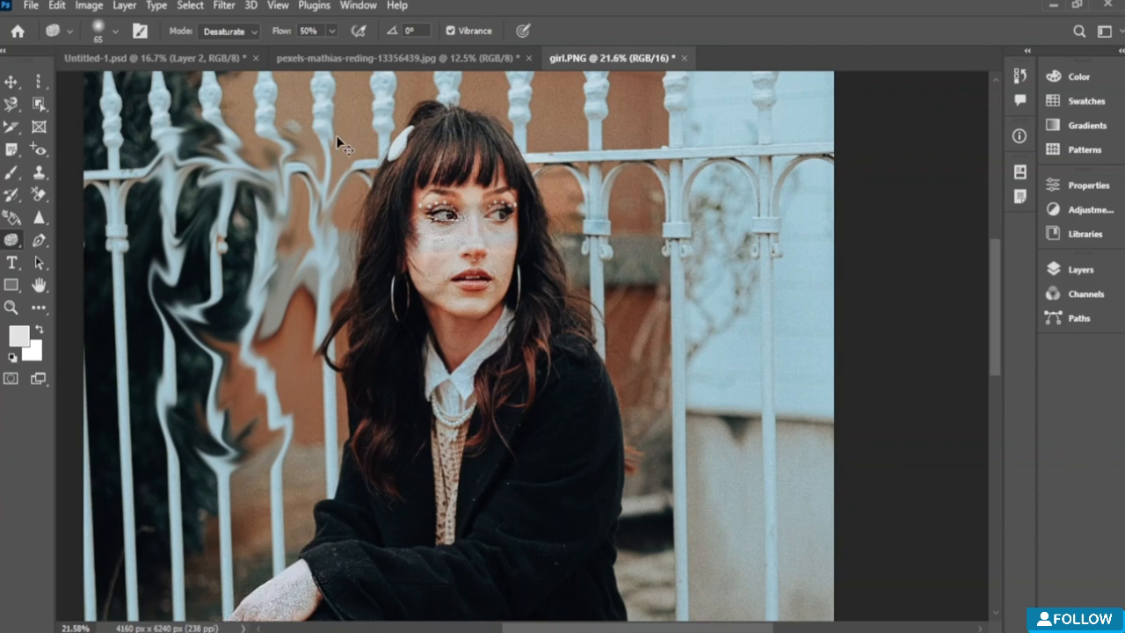
Step: Undo the Sponge, Dodge, Sharpen and Smudge strokes on the woman and the fence
key("ctrl+z")
key("ctrl+z")
key("ctrl+z")
key("ctrl+z")
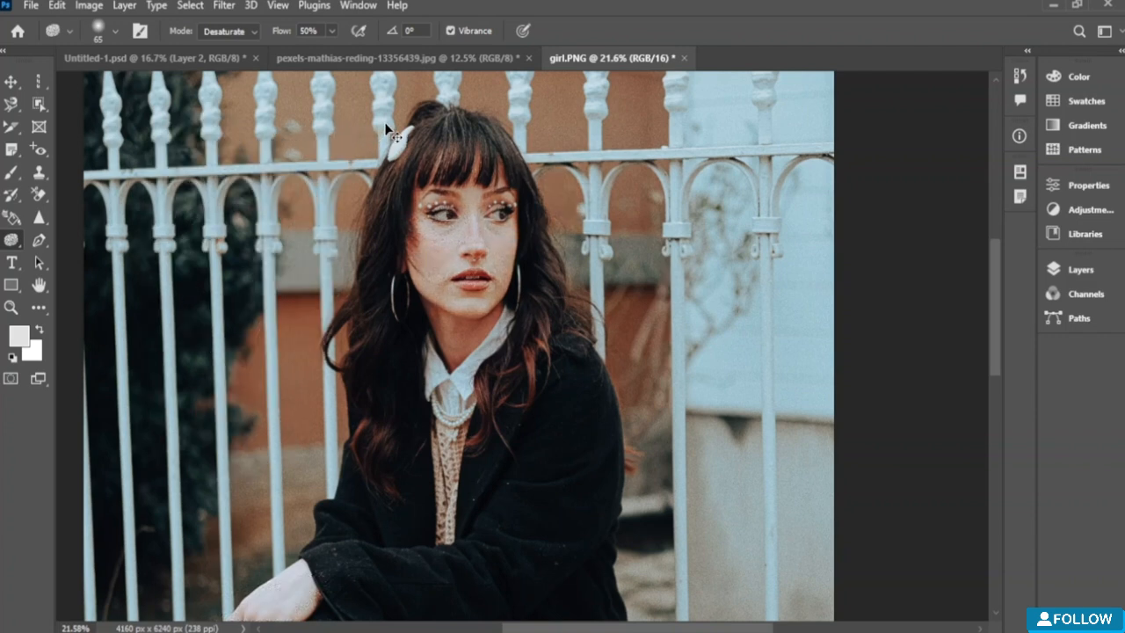
Step: Try the Pen tool by placing an anchor point beside the woman's hair and pulling out its direction handles
left_click(40, 243)
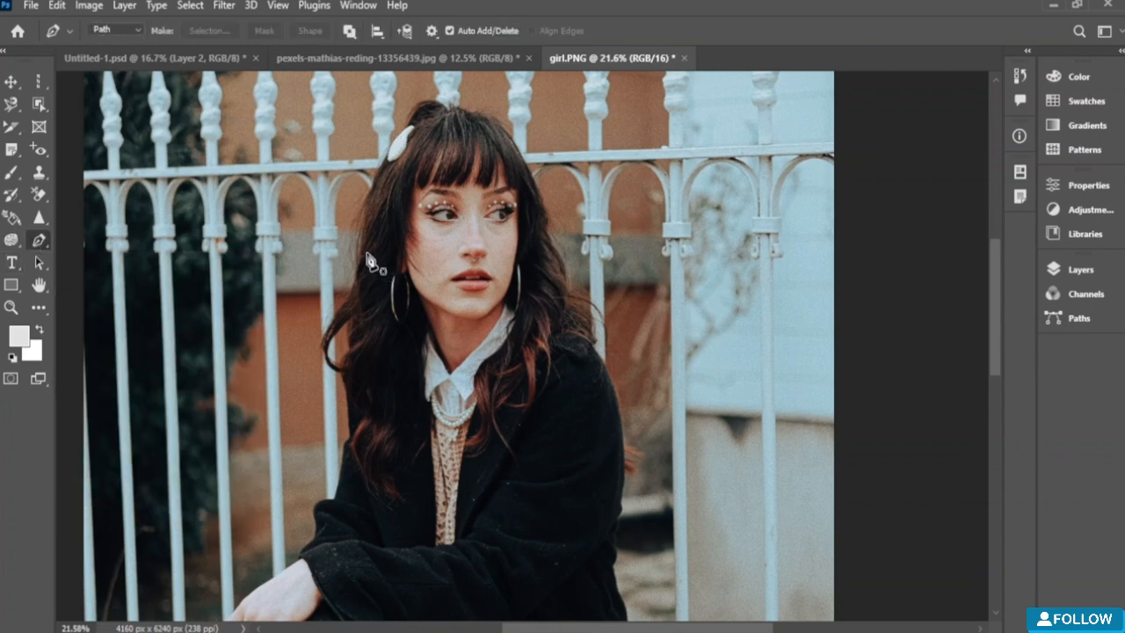
left_click_drag(375, 233, 452, 152)
left_click_drag(376, 233, 518, 318)
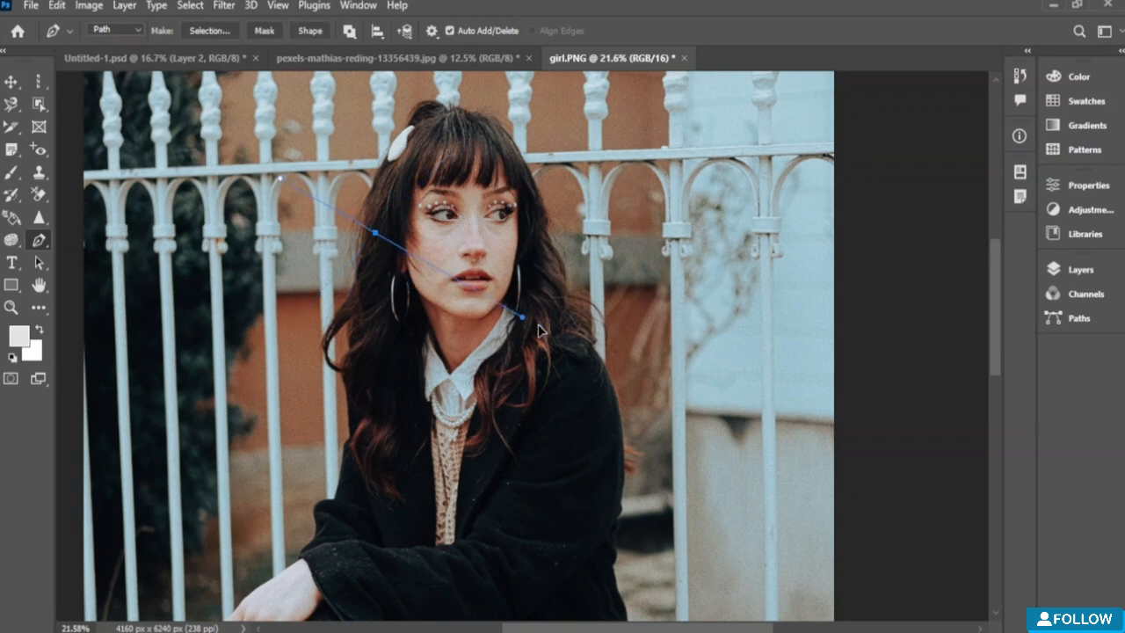
left_click_drag(381, 244, 694, 255)
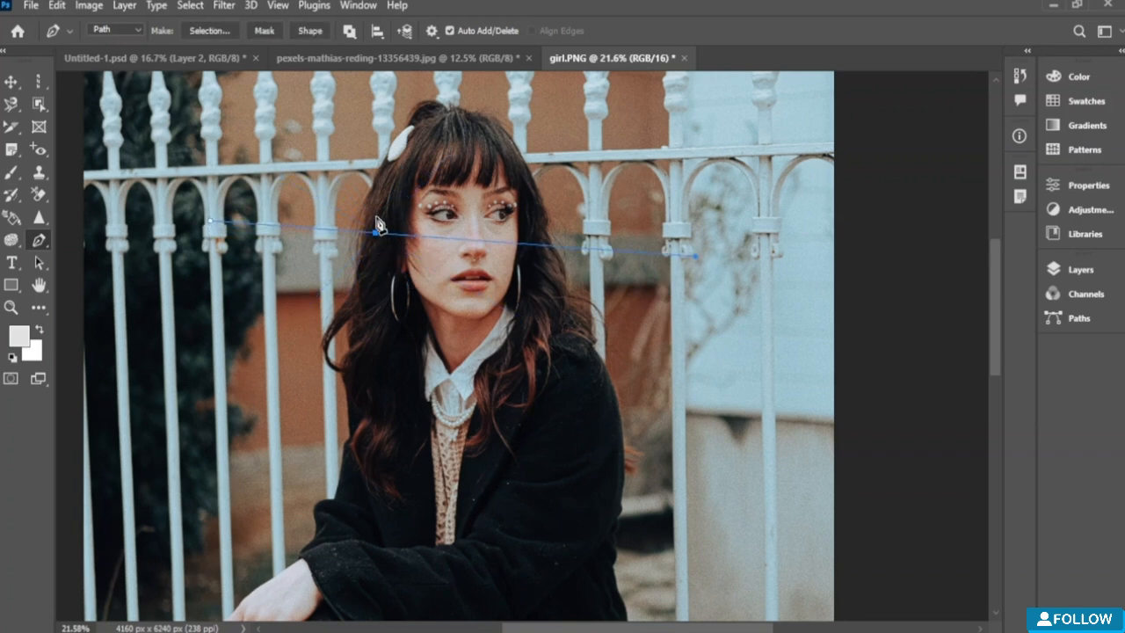
Step: Undo the anchor point placed with the Pen tool
key("ctrl+z")
key("ctrl+z")
key("ctrl+z")
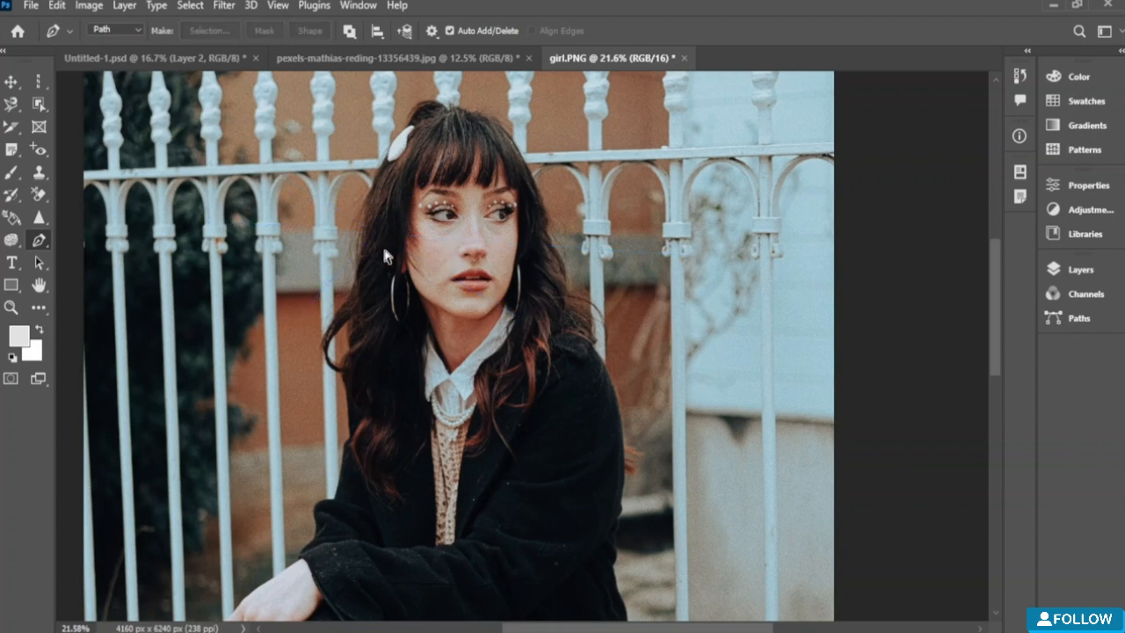
Step: Sketch a looping freehand path around the woman with the Freeform Pen tool and undo it
right_click(39, 240)
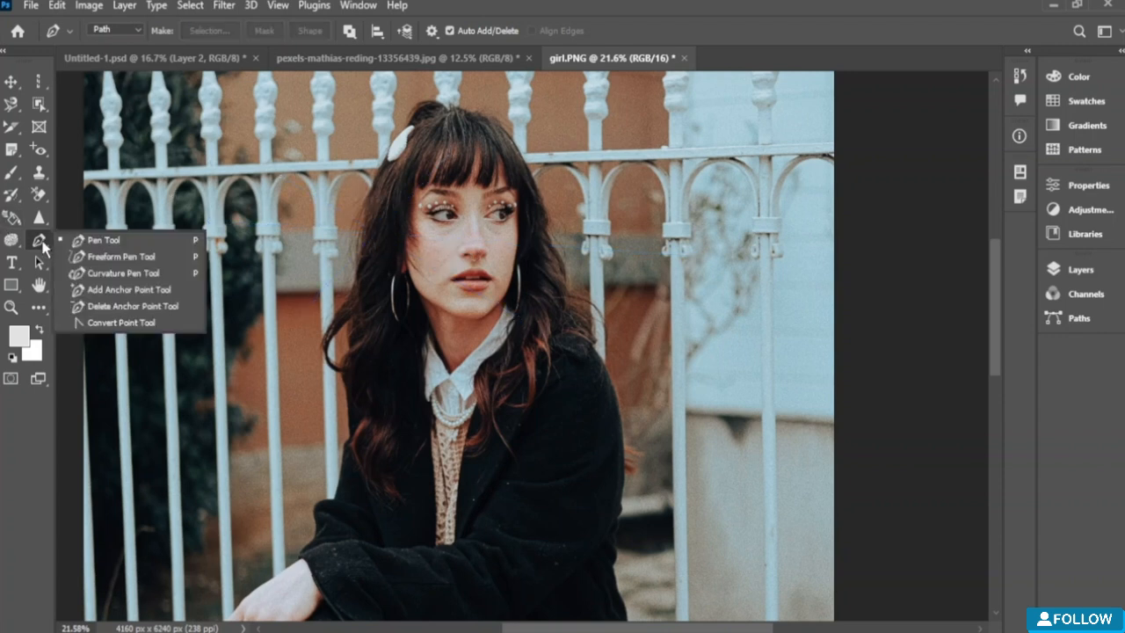
left_click(111, 257)
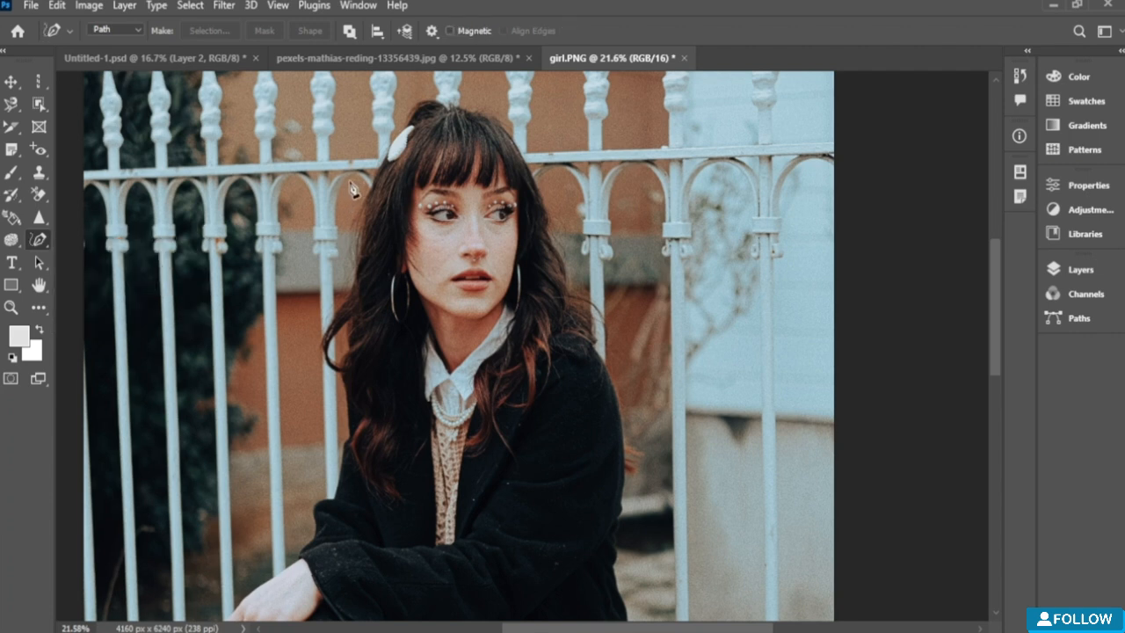
mouse_move(332, 233)
left_mouse_down()
mouse_move(242, 288)
mouse_move(275, 397)
mouse_move(735, 278)
mouse_move(584, 132)
mouse_move(295, 91)
mouse_move(206, 309)
mouse_move(332, 298)
left_mouse_up()
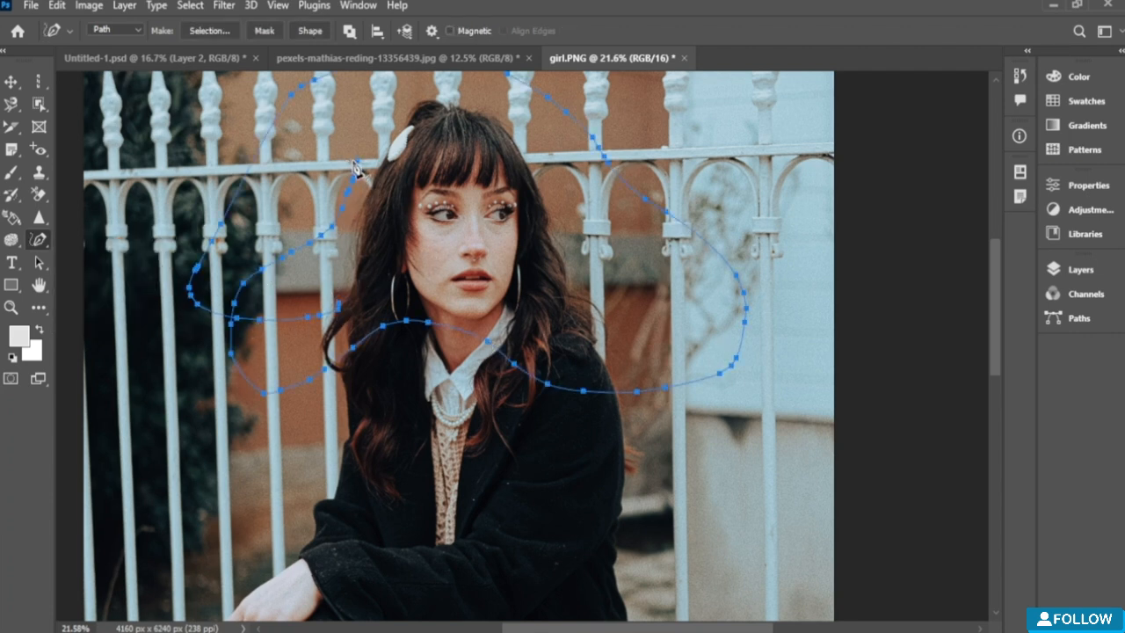
left_click_drag(191, 302, 125, 260)
key("ctrl+z")
key("ctrl+z")
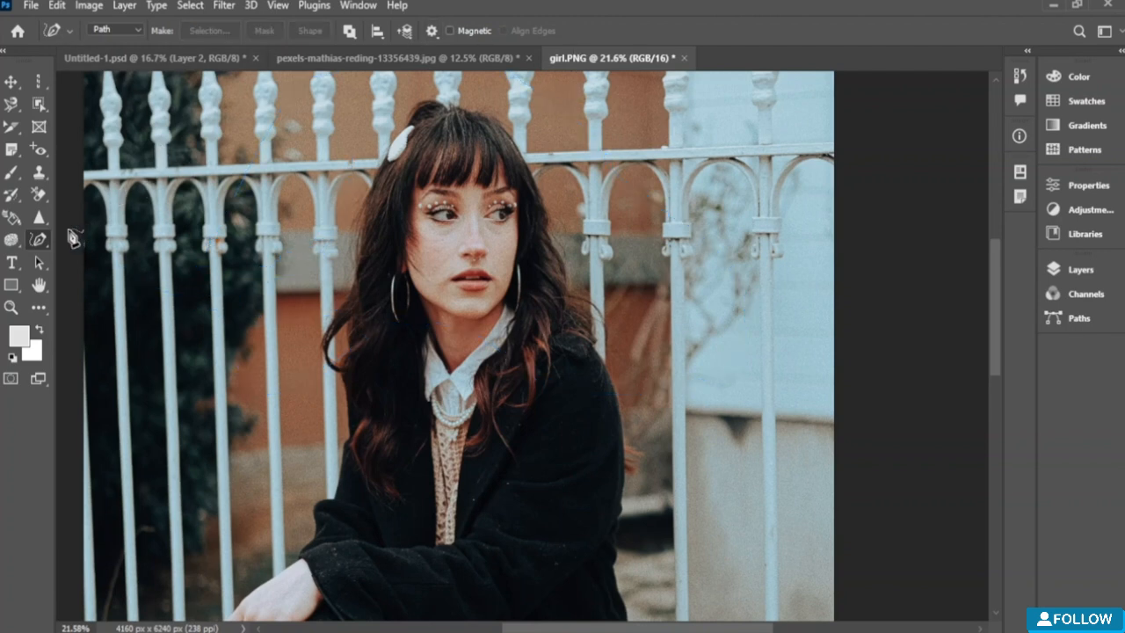
Step: Draw a curved path around the branches behind the fence beside the woman with the Curvature Pen tool
right_click(38, 241)
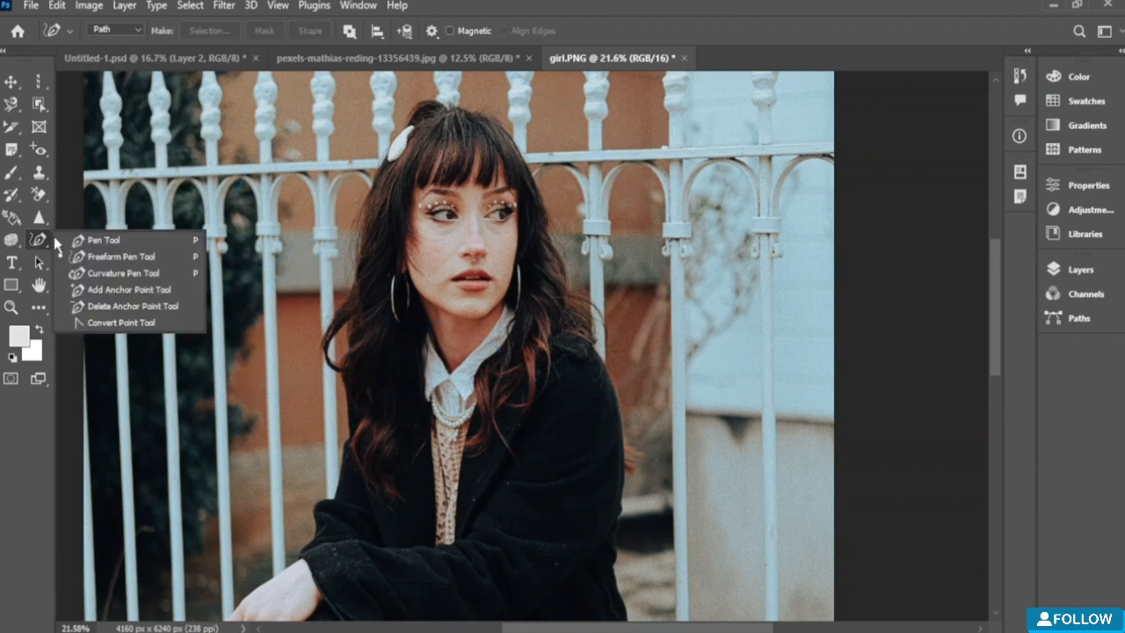
left_click(128, 274)
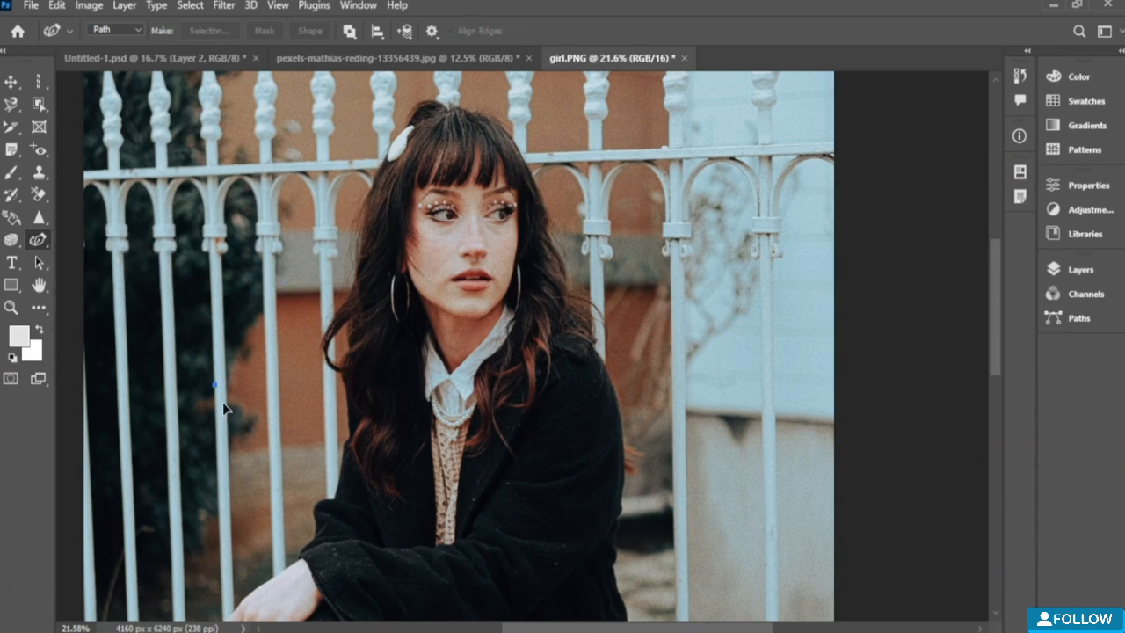
left_click_drag(710, 337, 638, 377)
left_click(743, 279)
left_click(693, 184)
left_click(677, 249)
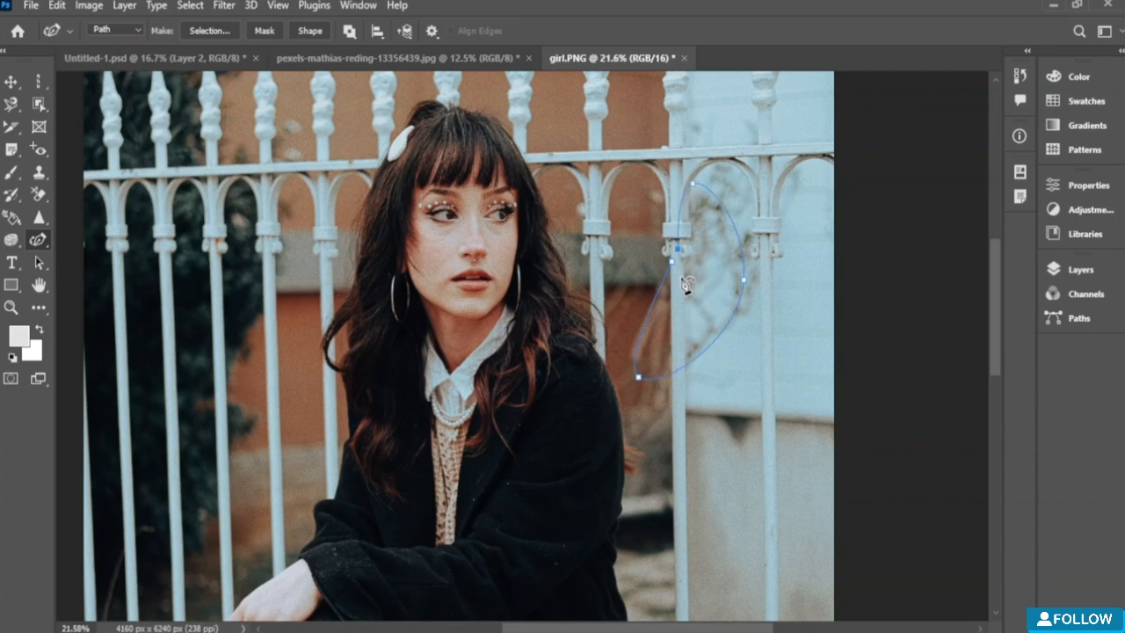
Step: Undo all points of the Curvature Pen path
key("ctrl+z")
key("ctrl+z")
key("ctrl+z")
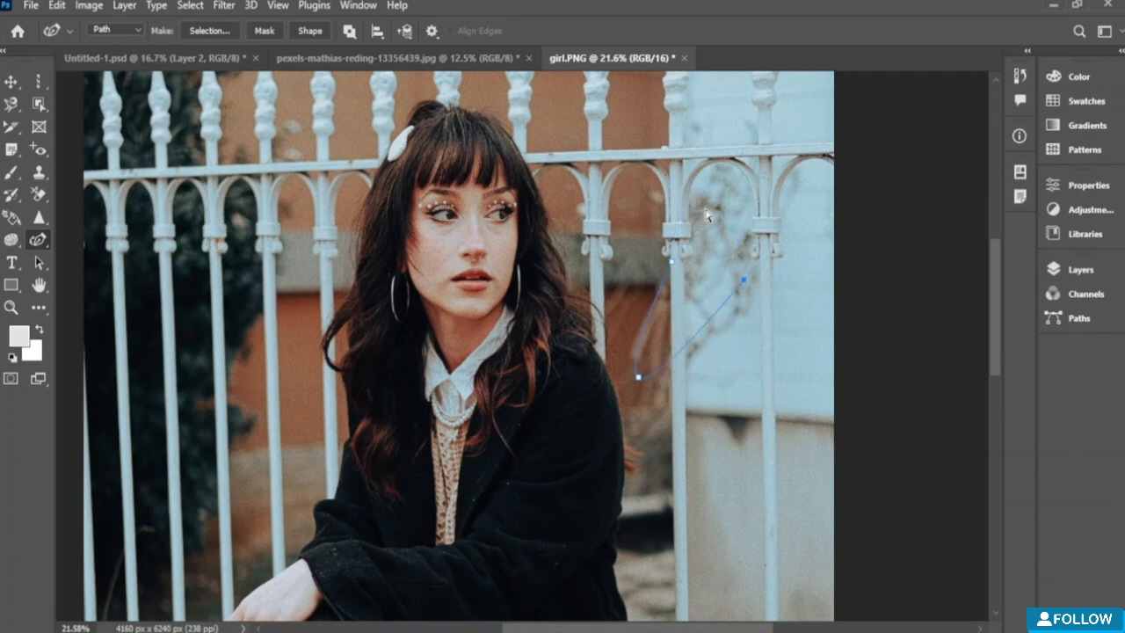
key("ctrl+z")
key("ctrl+z")
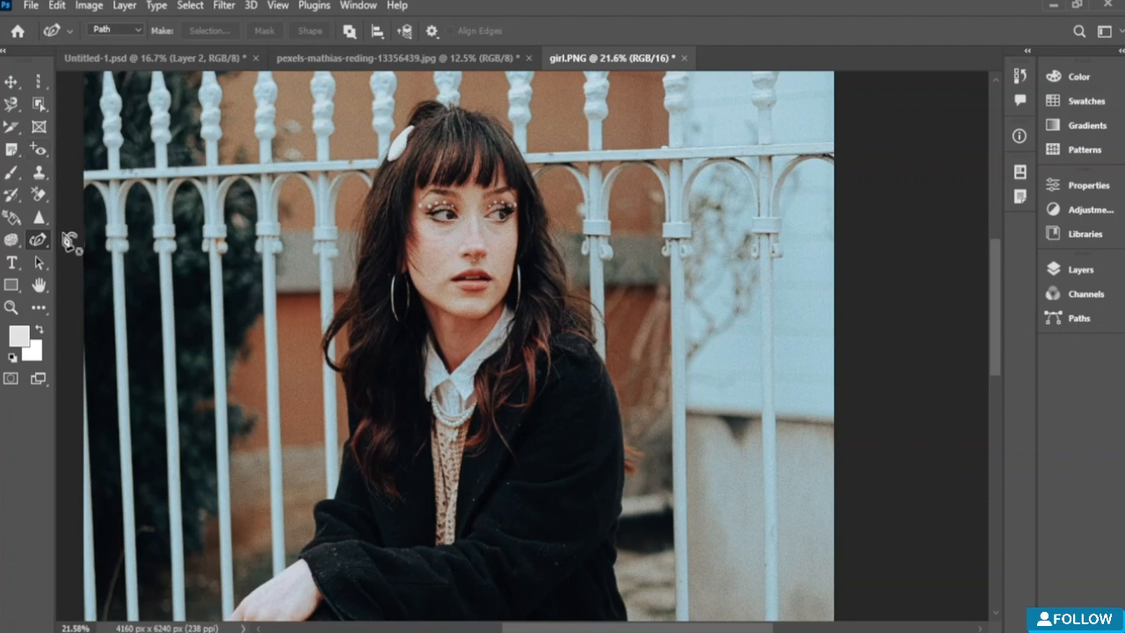
right_click(39, 240)
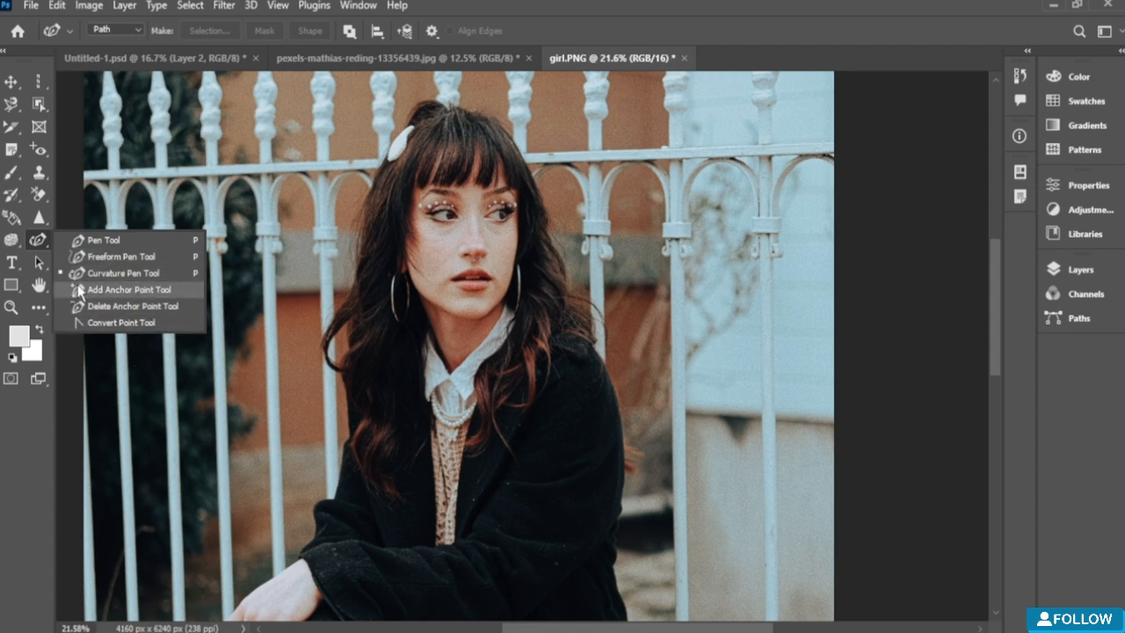
left_click(38, 241)
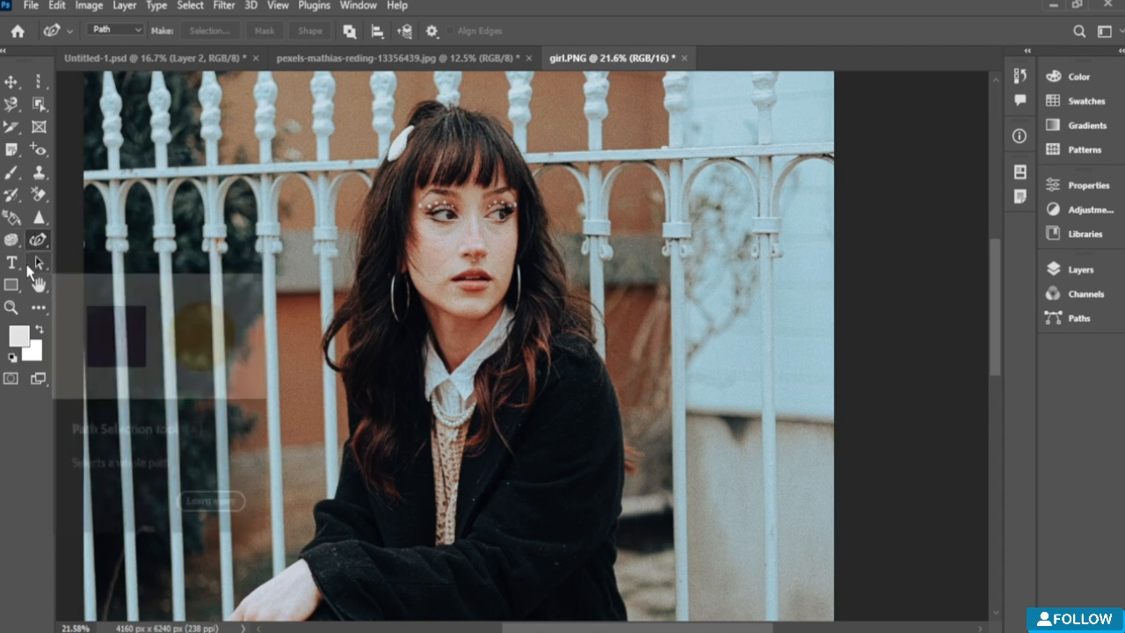
Step: Draw a paragraph text box just beyond the photo's right edge with the Horizontal Type tool
left_click(8, 262)
left_click_drag(834, 102, 964, 262)
key("BackSpace")
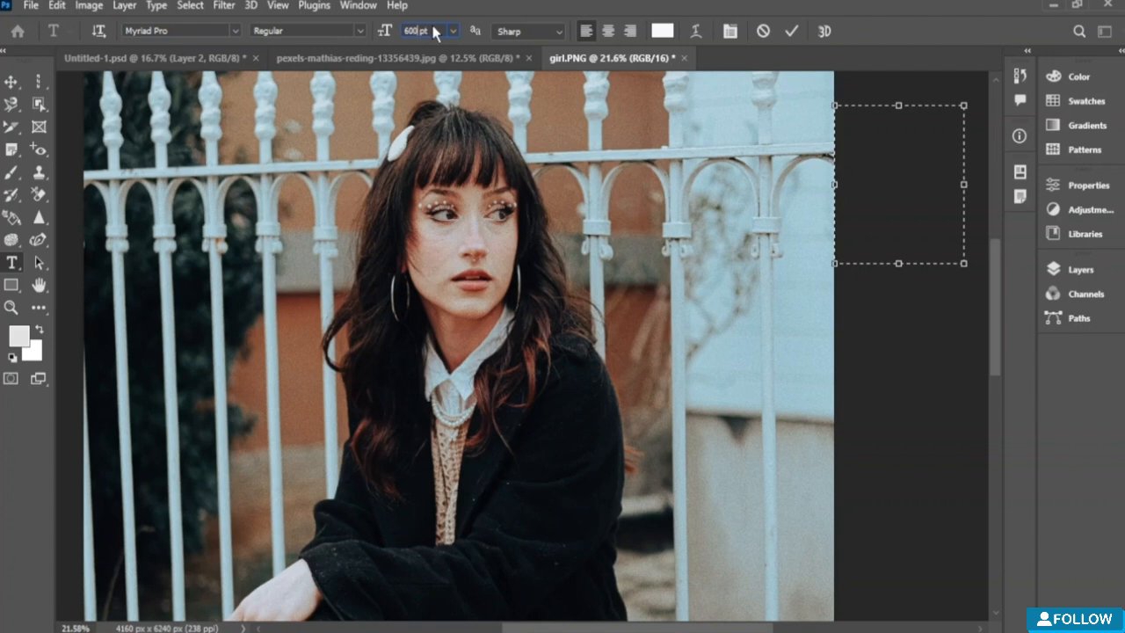
left_click(233, 31)
left_click(220, 135)
Step: Set the placeholder text's size to 36 pt and nudge its box slightly away from the photo
left_click(875, 121)
left_click_drag(931, 127, 830, 105)
left_click(452, 31)
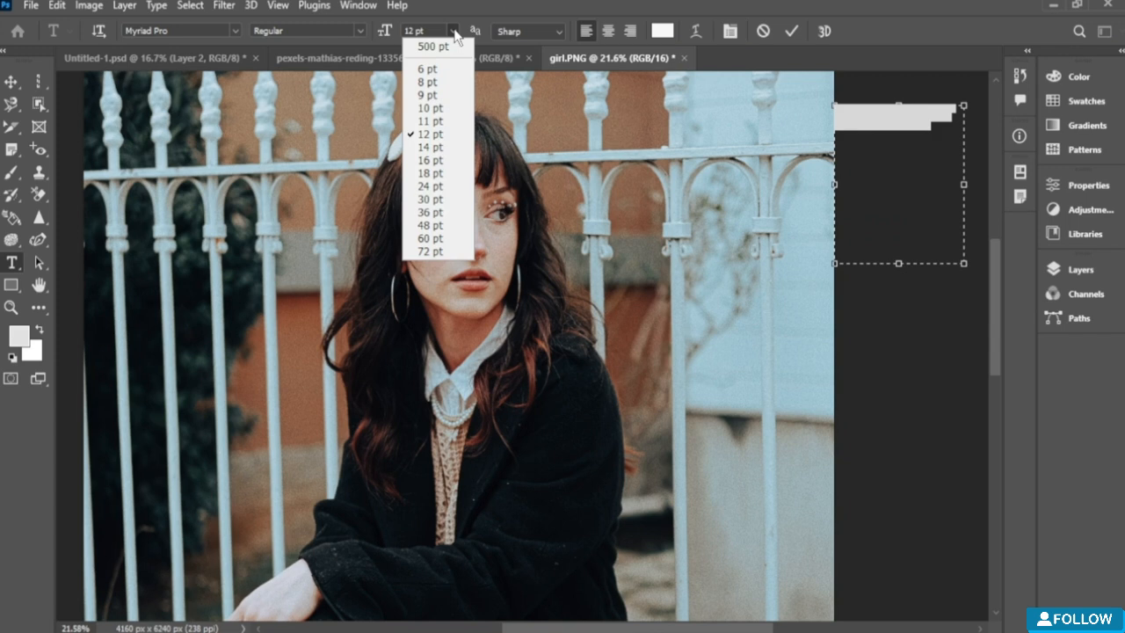
left_click(443, 214)
left_click_drag(908, 312, 915, 312)
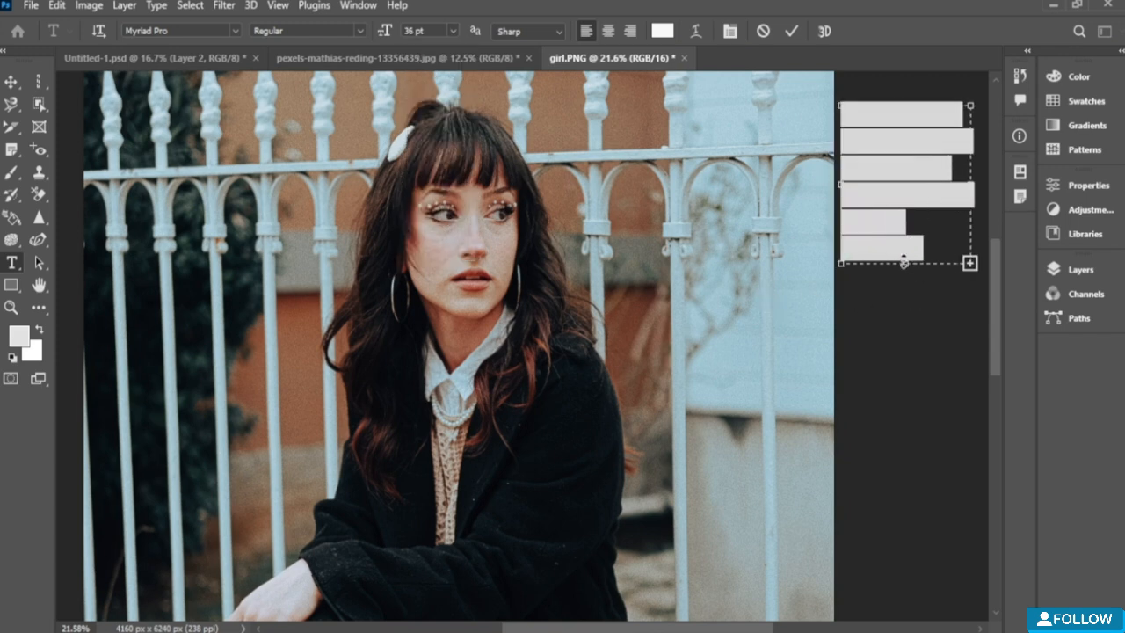
Step: Select the characters "Lorem ip" in the placeholder text and set their color to red
left_click_drag(926, 106, 836, 110)
left_click(661, 31)
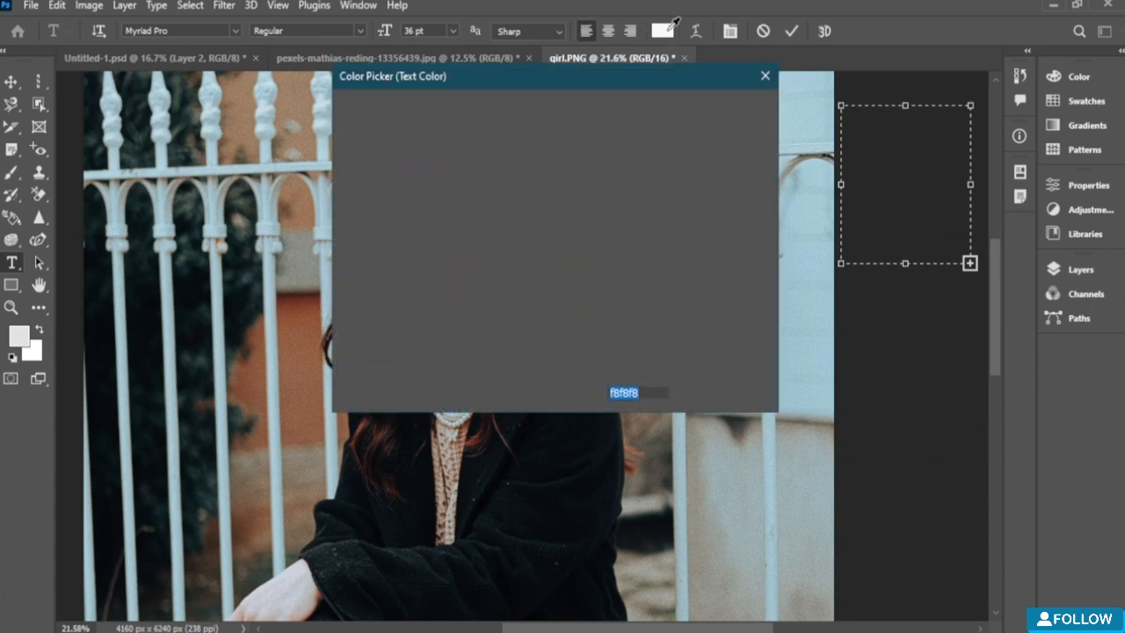
left_click_drag(449, 142, 552, 123)
left_click(721, 109)
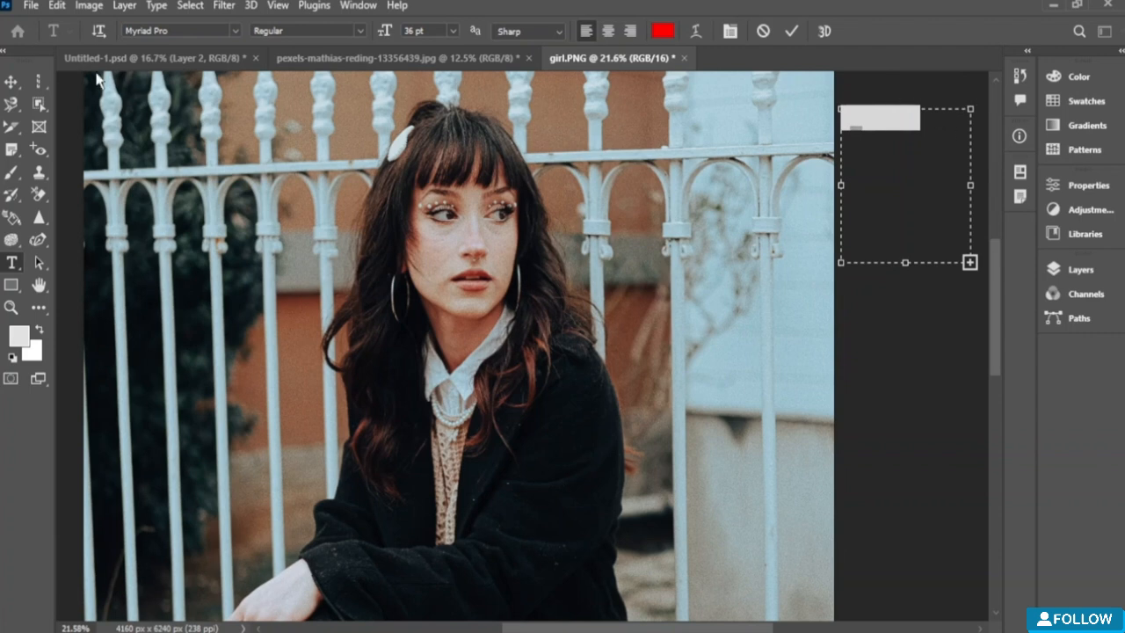
Step: Move the text block onto the photo, over the fence beside the woman's head
left_click(12, 81)
left_click_drag(887, 116, 611, 117)
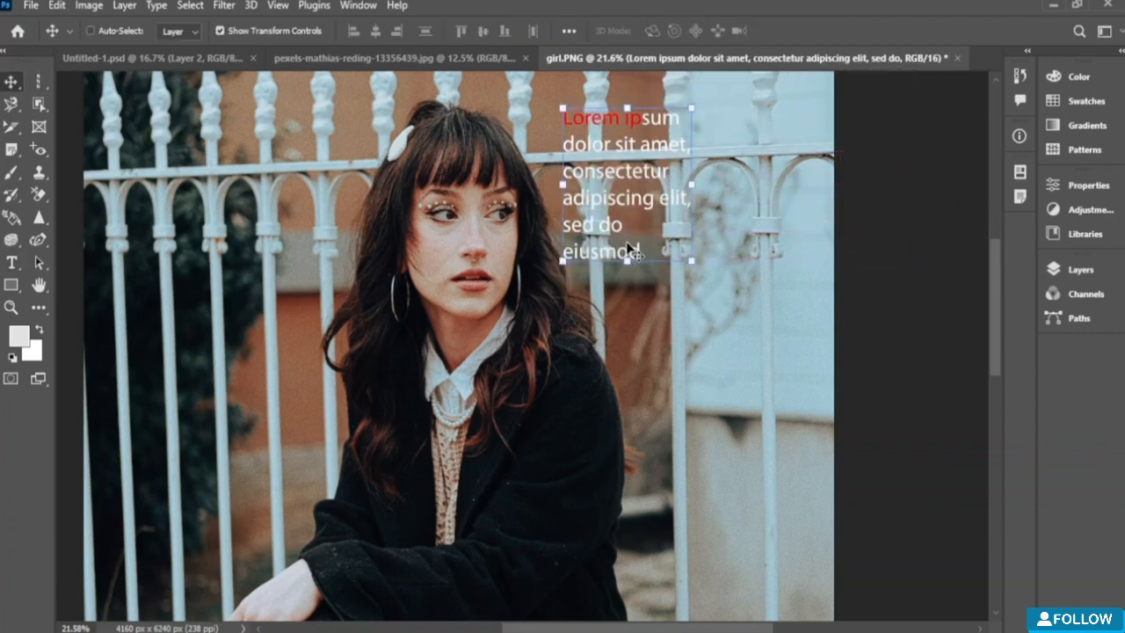
left_click_drag(645, 248, 647, 252)
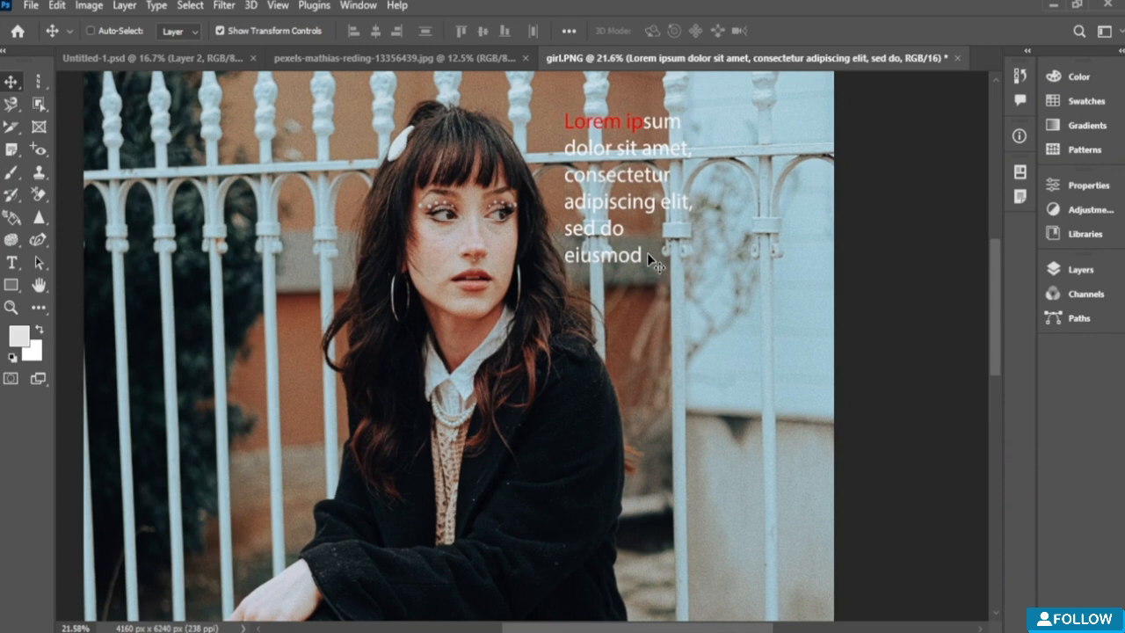
Step: Delete all the placeholder text in the box and replace it with "THis is a photo"
double_click(606, 126)
left_click_drag(661, 258, 532, 146)
key("BackSpace")
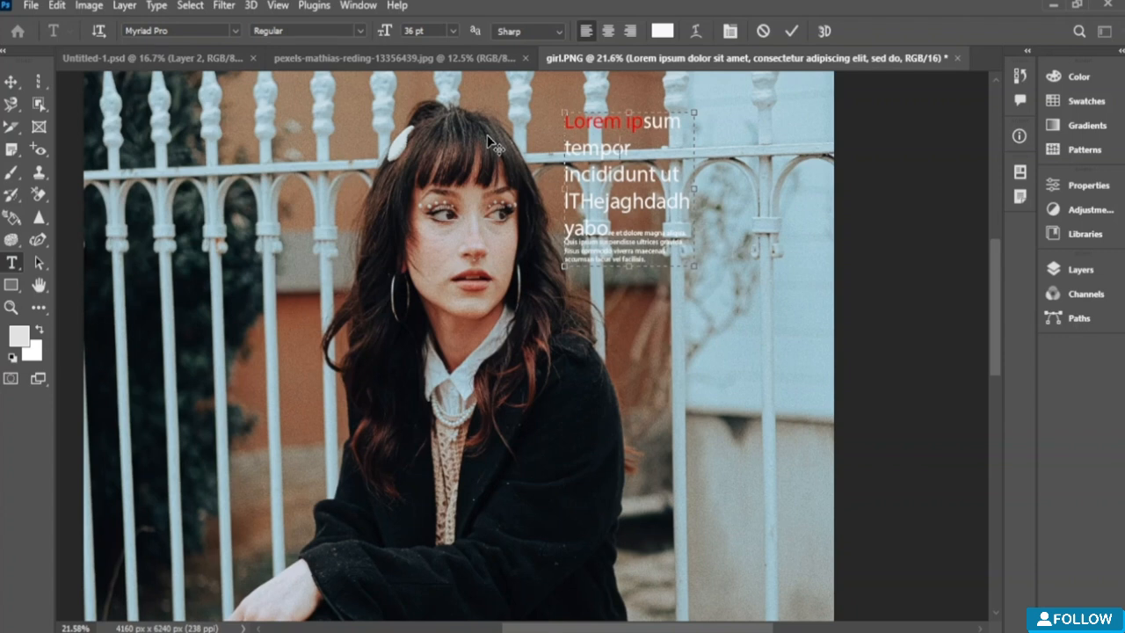
key("BackSpace")
key("BackSpace")
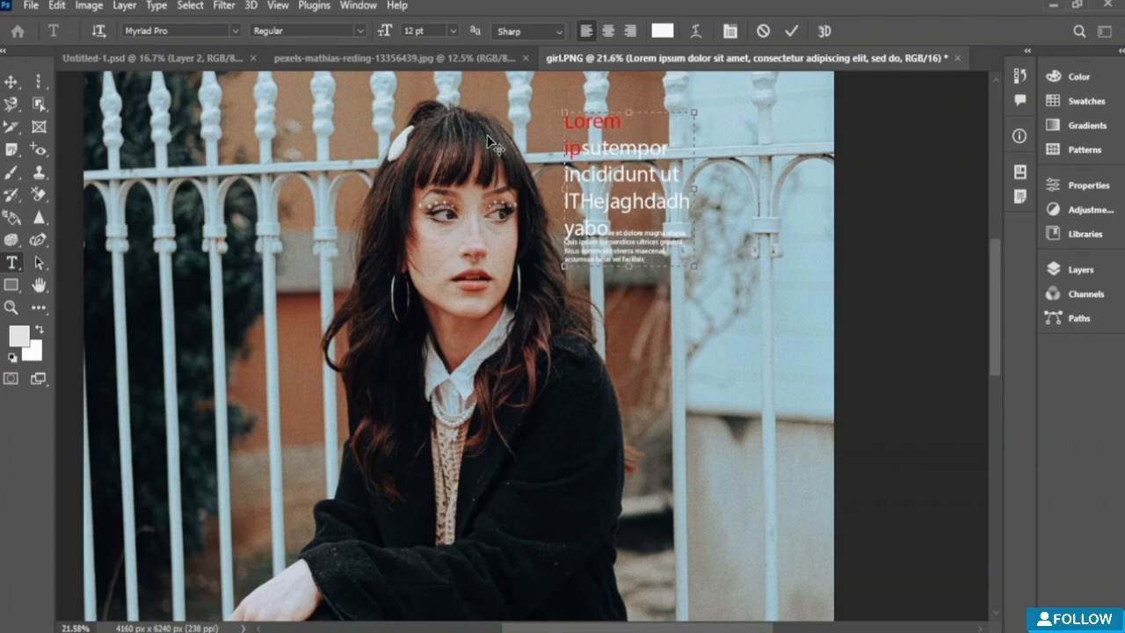
key("Return")
key("BackSpace")
key("BackSpace")
key("BackSpace")
key("BackSpace")
key("BackSpace")
key("BackSpace")
key("BackSpace")
key("BackSpace")
key("BackSpace")
key("BackSpace")
key("BackSpace")
key("BackSpace")
key("BackSpace")
key("BackSpace")
key("BackSpace")
key("BackSpace")
key("BackSpace")
key("BackSpace")
key("BackSpace")
key("BackSpace")
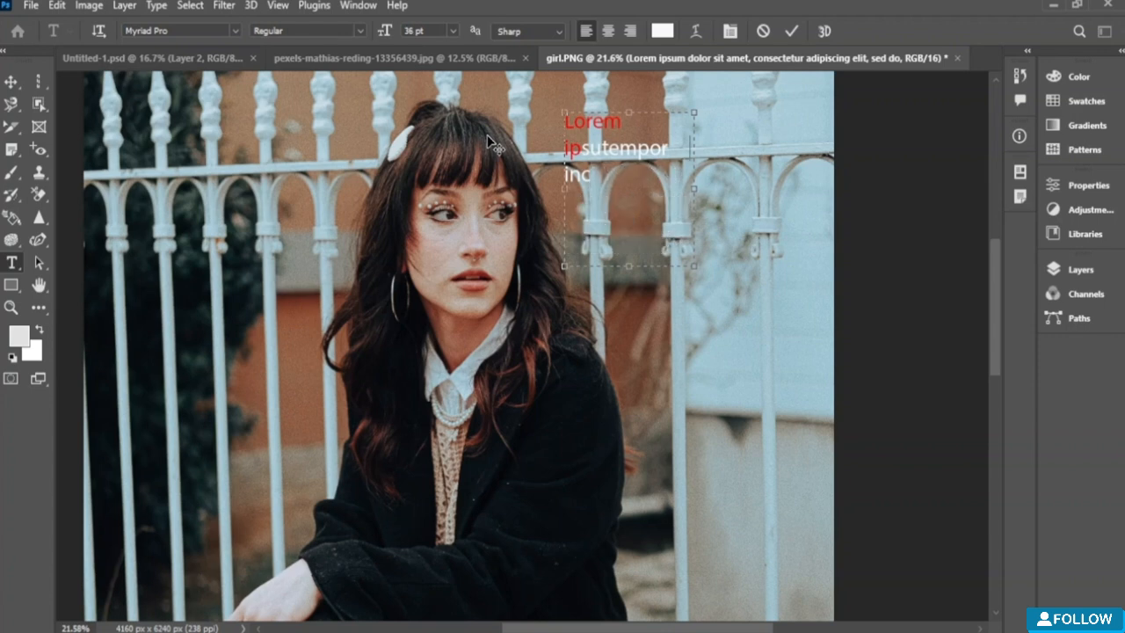
key("BackSpace")
key("BackSpace")
key("BackSpace")
key("BackSpace")
key("BackSpace")
key("BackSpace")
key("BackSpace")
key("BackSpace")
key("BackSpace")
key("BackSpace")
key("BackSpace")
key("BackSpace")
key("BackSpace")
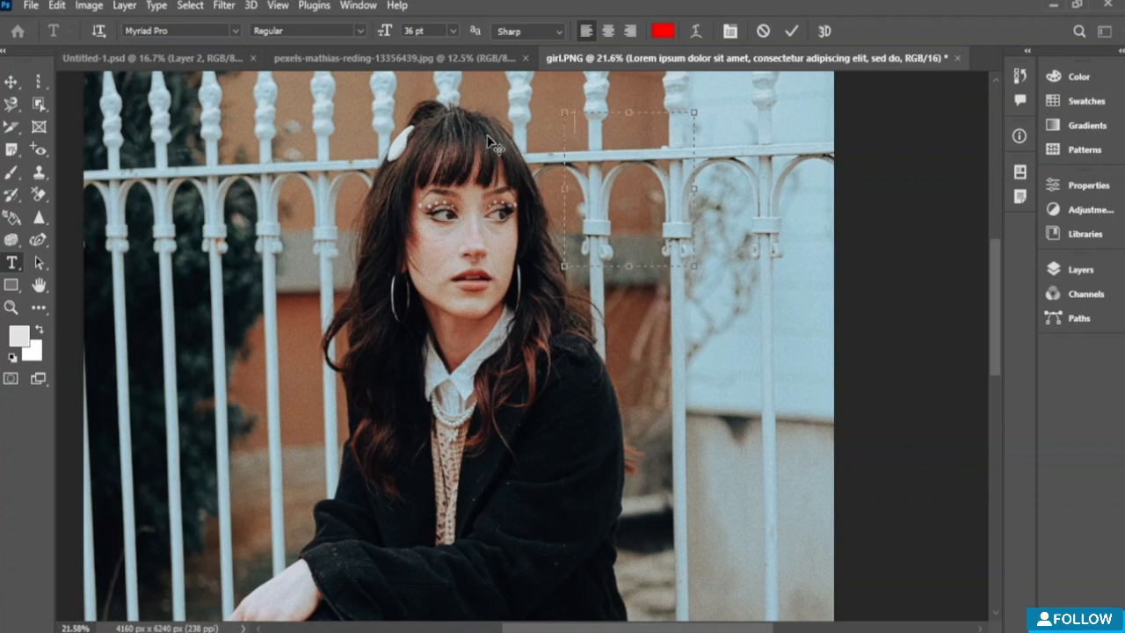
type("THis is a photo")
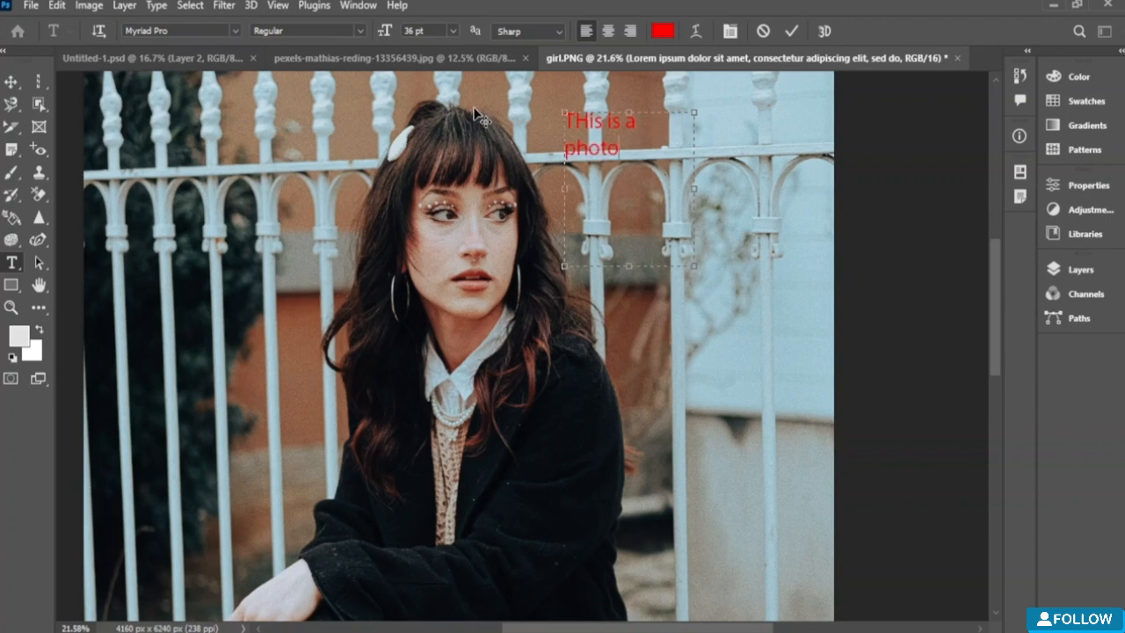
Step: Draw a Horizontal Type Mask text box over the red words beside the woman's head and cancel it
right_click(12, 262)
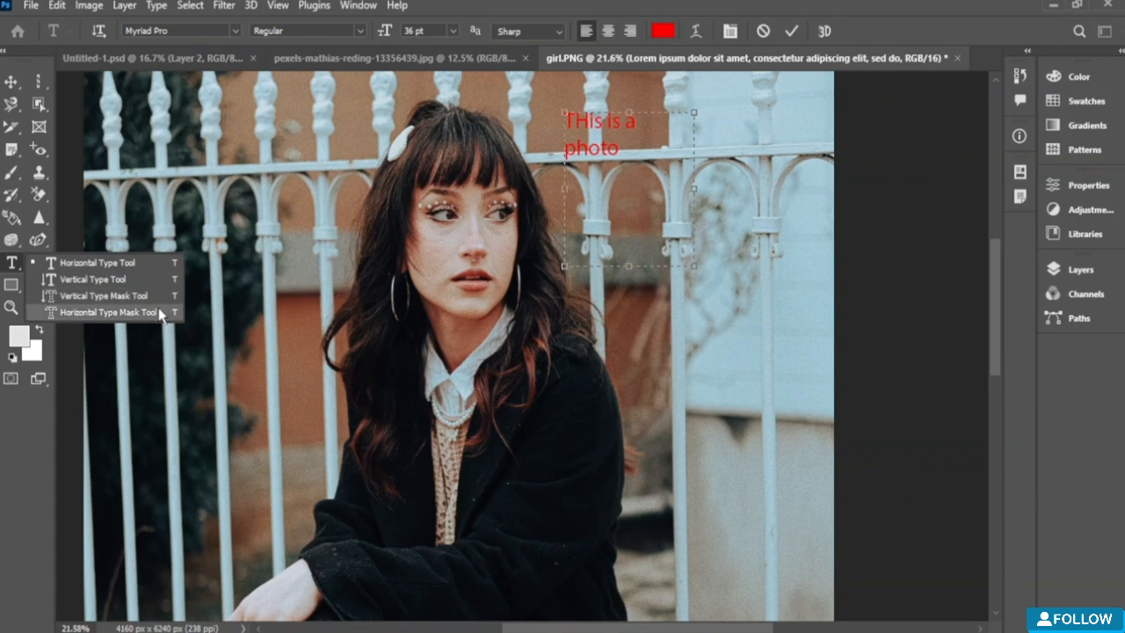
left_click(108, 312)
left_click_drag(654, 169, 523, 94)
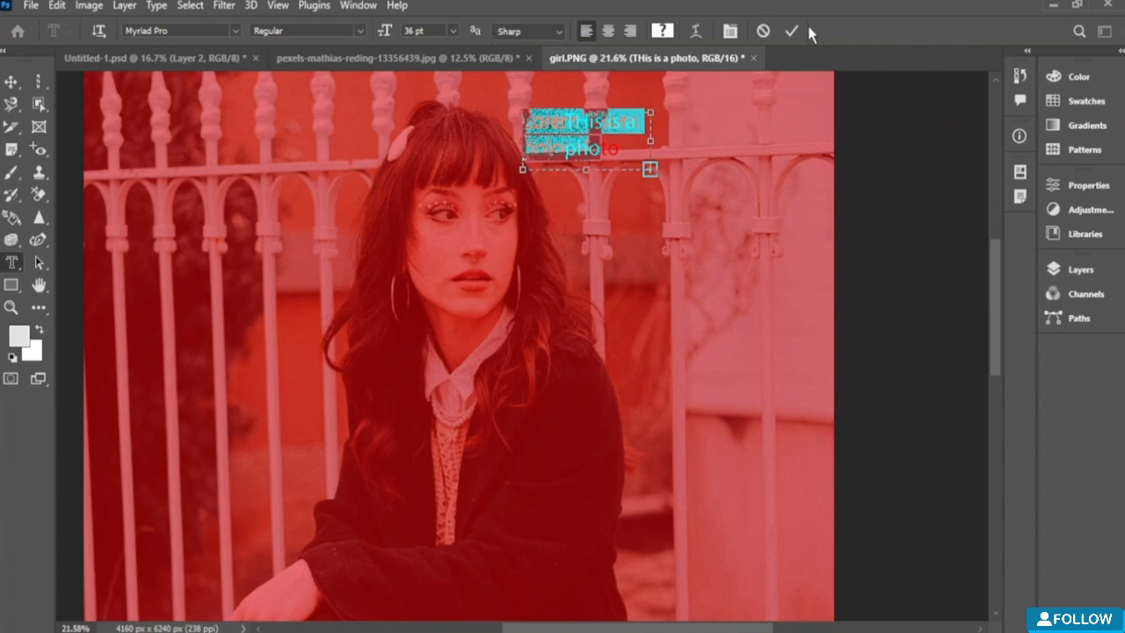
left_click(763, 31)
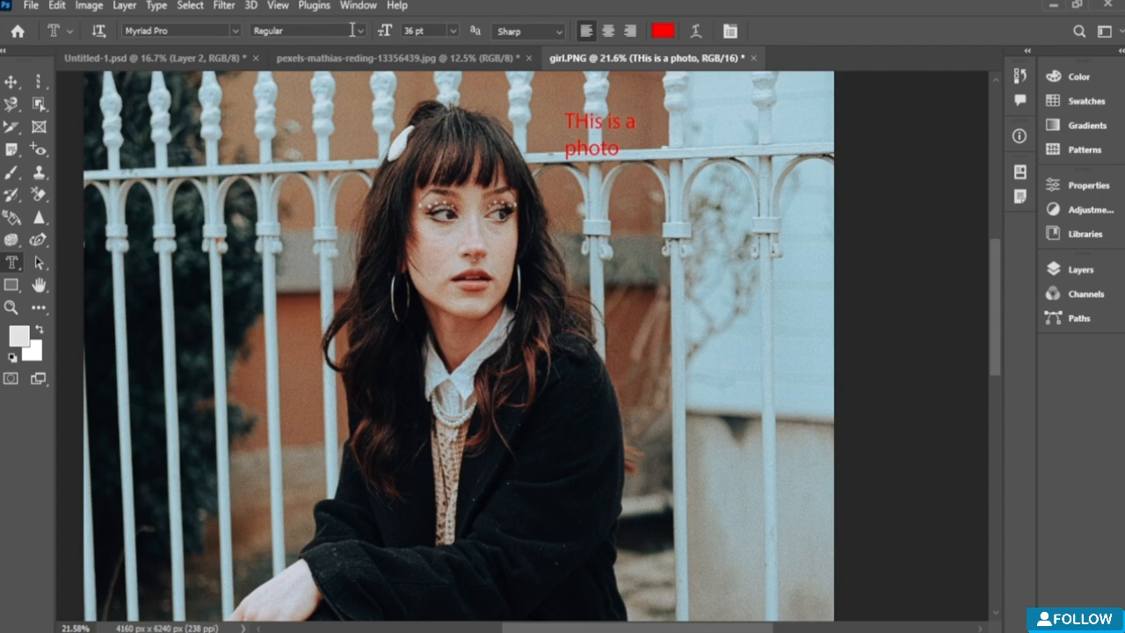
Step: Browse the font families and preview them on the red text
left_click(235, 31)
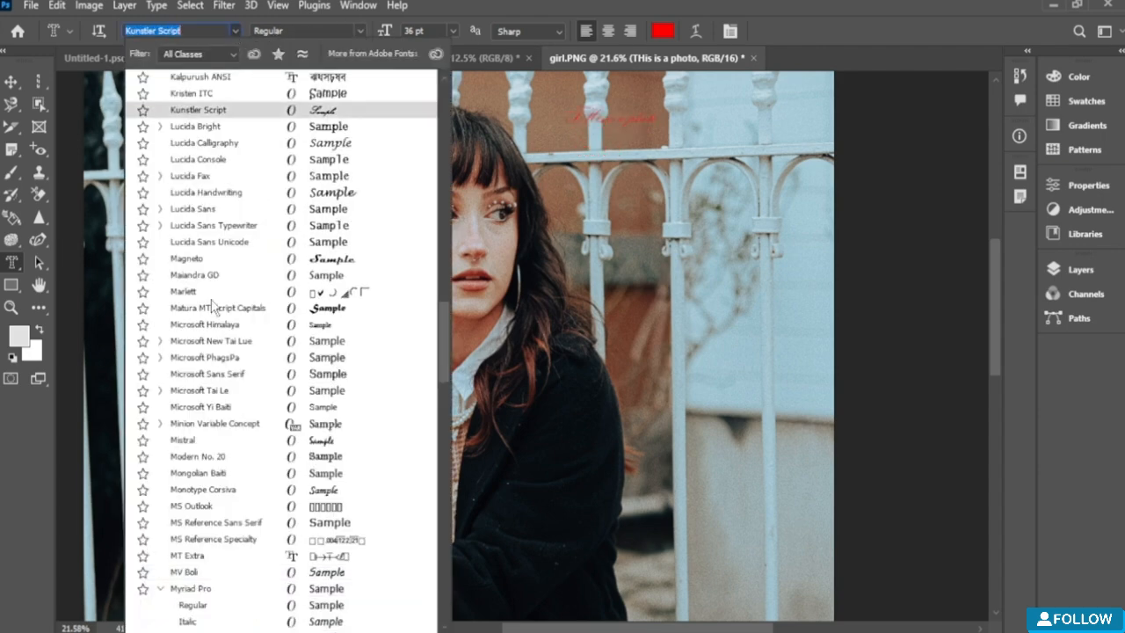
scroll(255, 391, "down", 15)
scroll(277, 492, "down", 12)
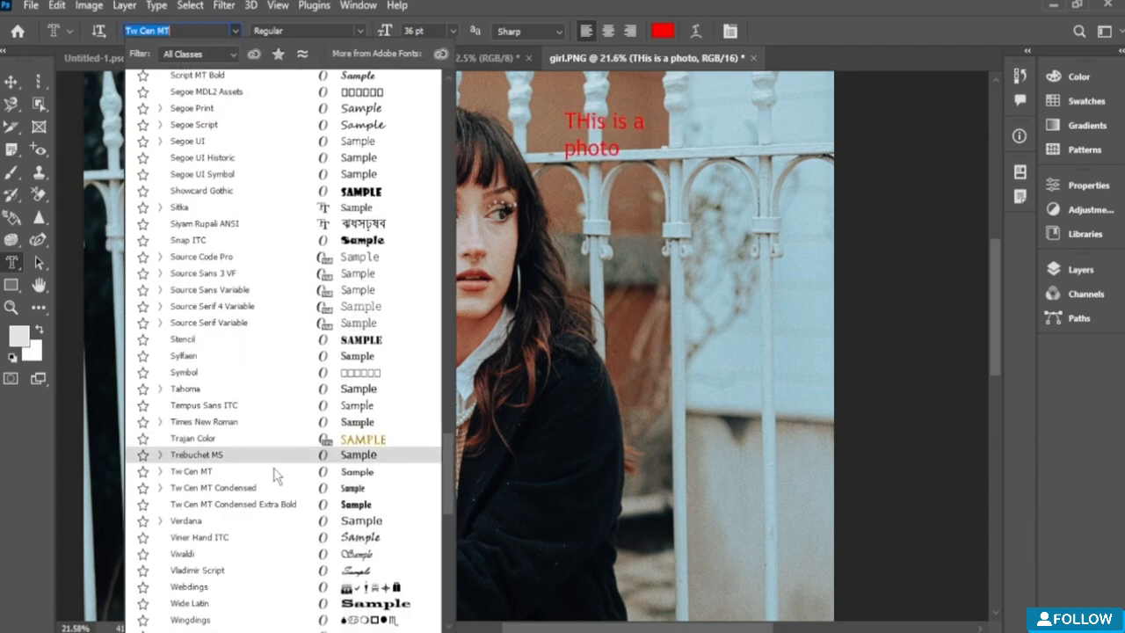
Step: Start Horizontal Type Mask text in the empty area beside the photo and cancel it
left_click(863, 324)
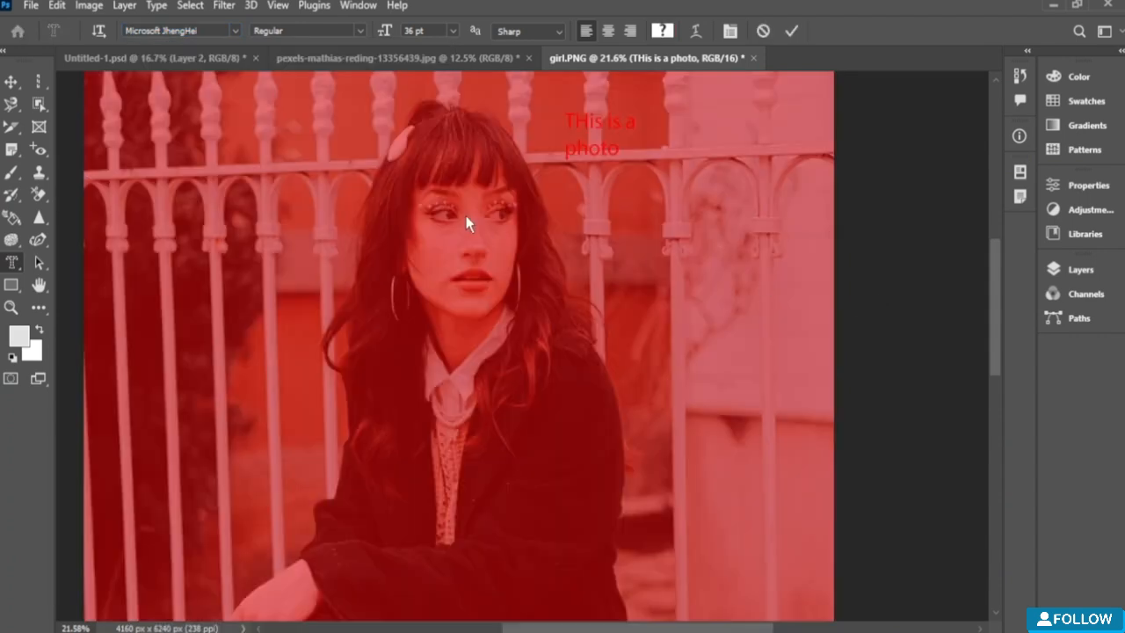
right_click(12, 262)
left_click(124, 313)
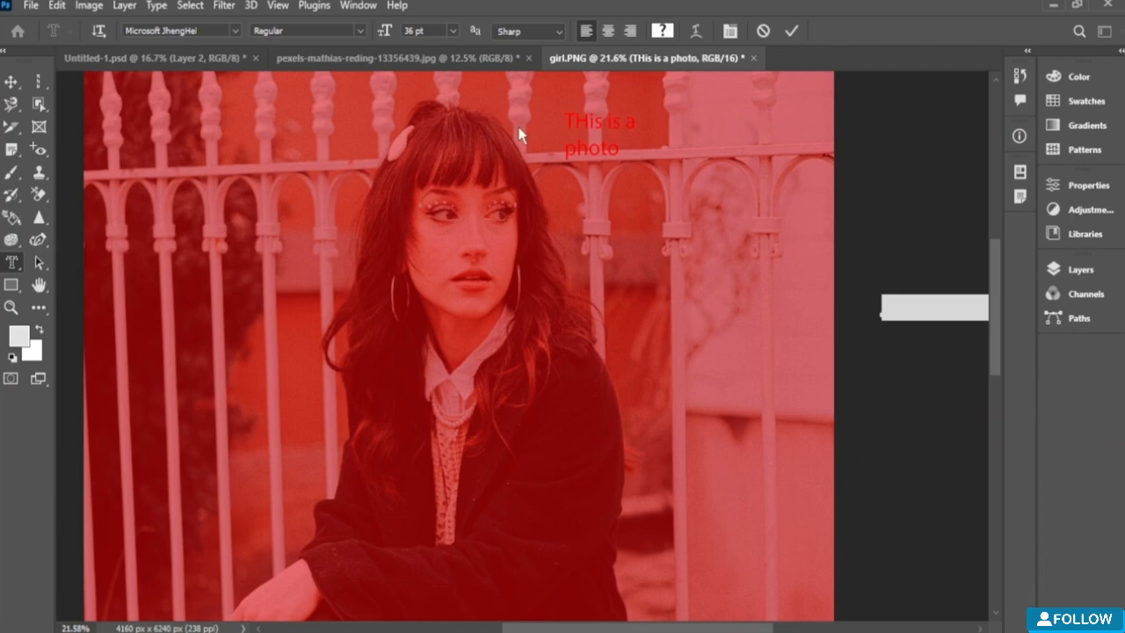
left_click(763, 31)
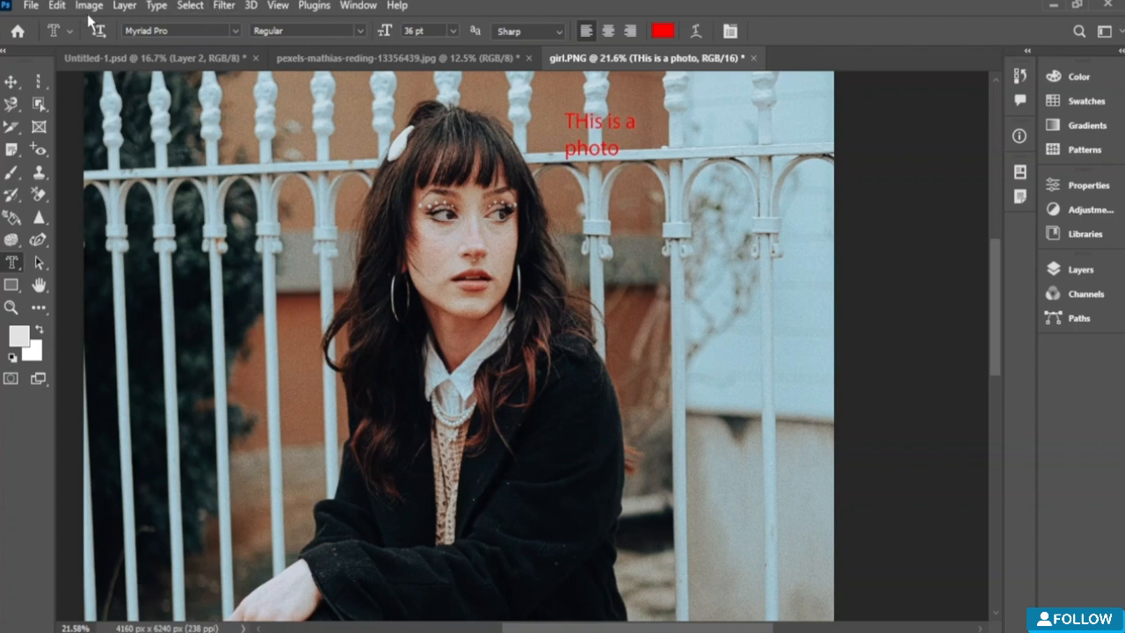
Step: Choose the Path Selection tool and sweep a selection across the photo over the woman
left_click(39, 263)
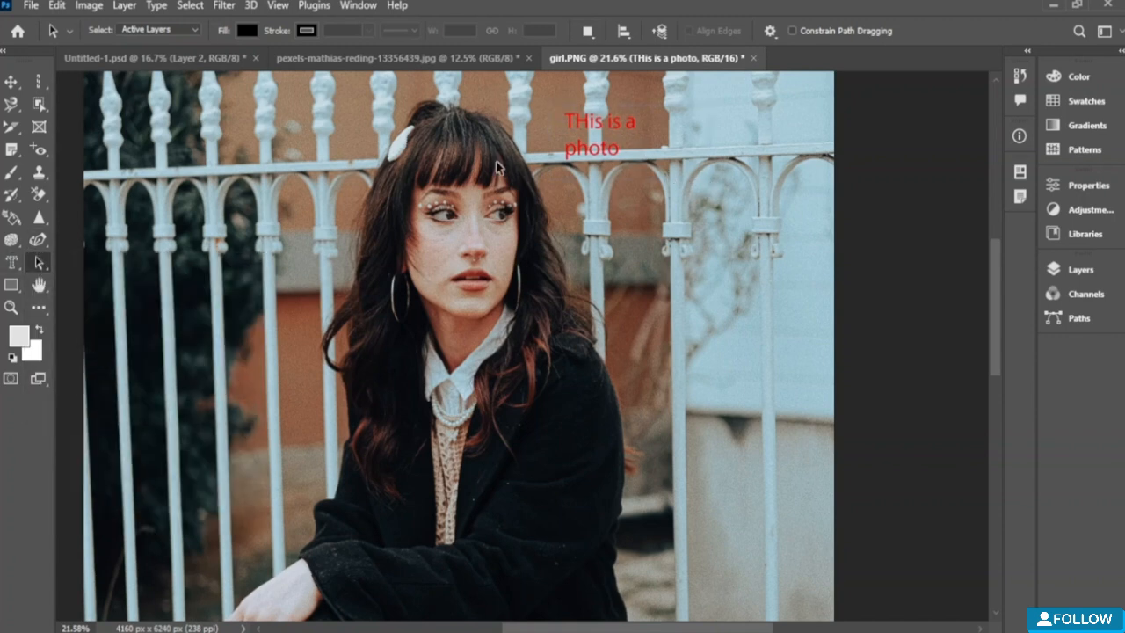
scroll(502, 346, "down", 5)
left_click_drag(110, 345, 634, 487)
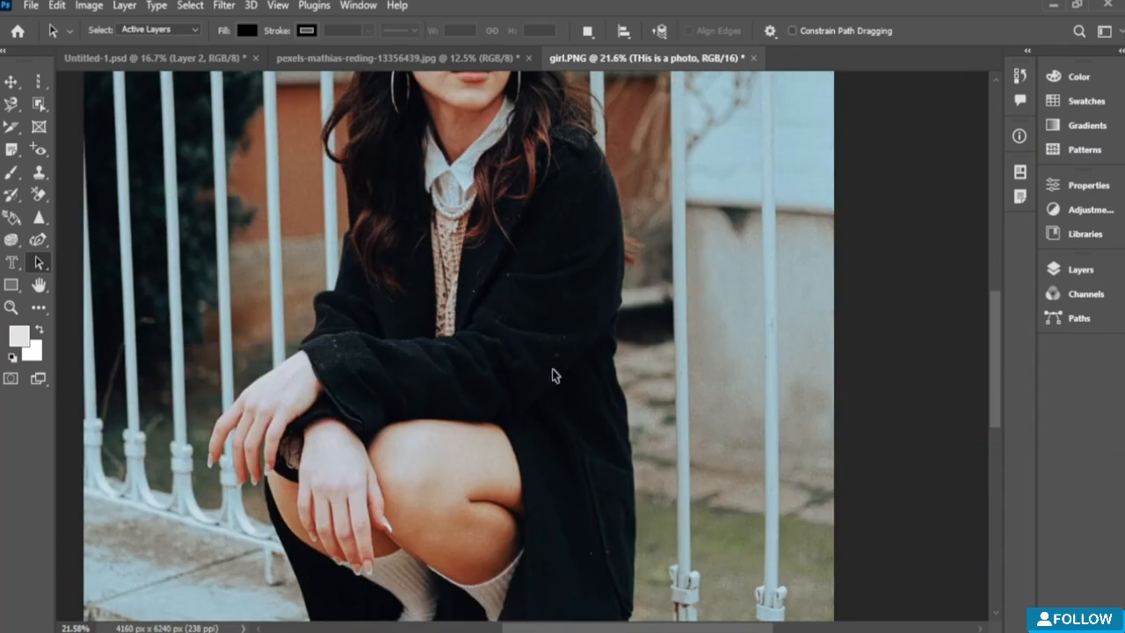
scroll(546, 388, "up", 6)
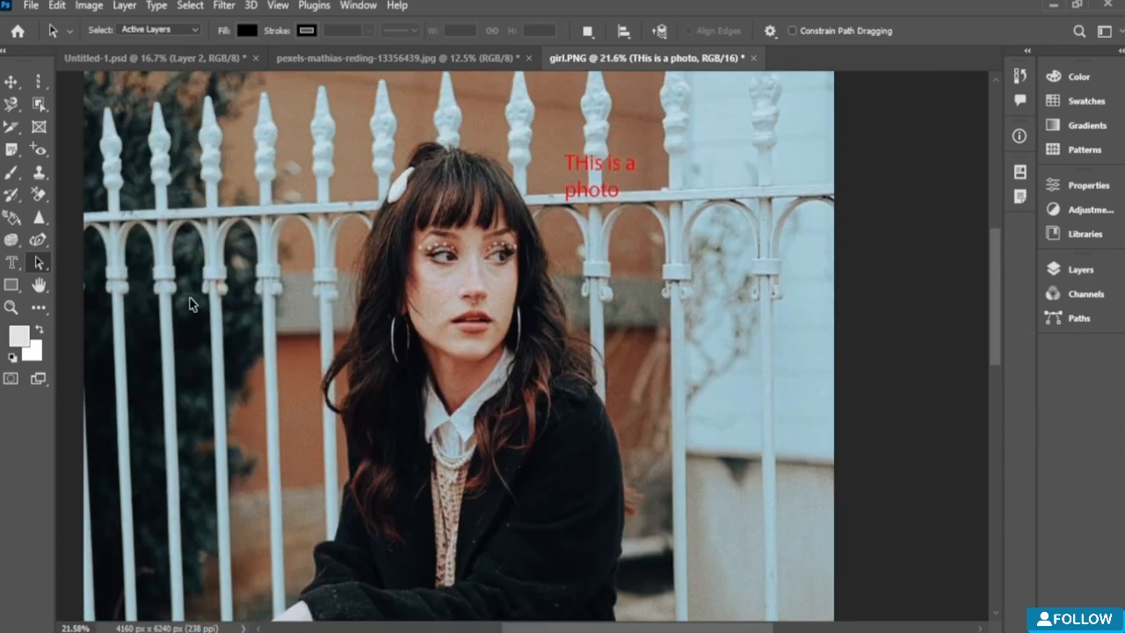